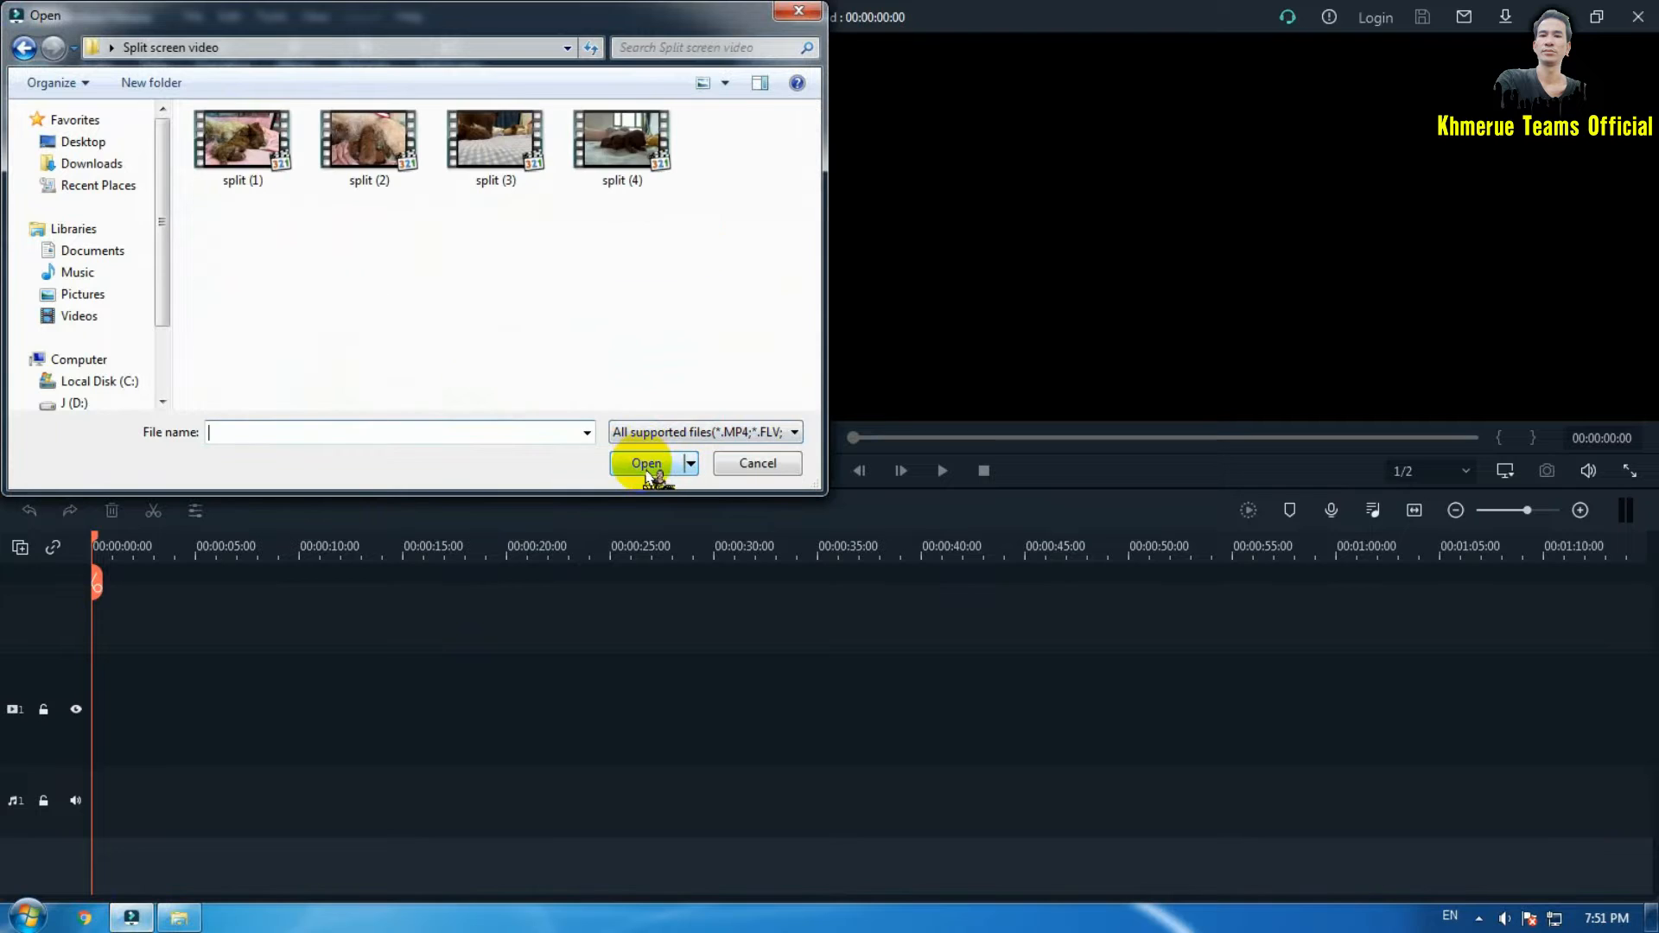
Import the four clips split (1) to split (4) from the Split screen video folder into the project.
left_click_drag(551, 242, 231, 153)
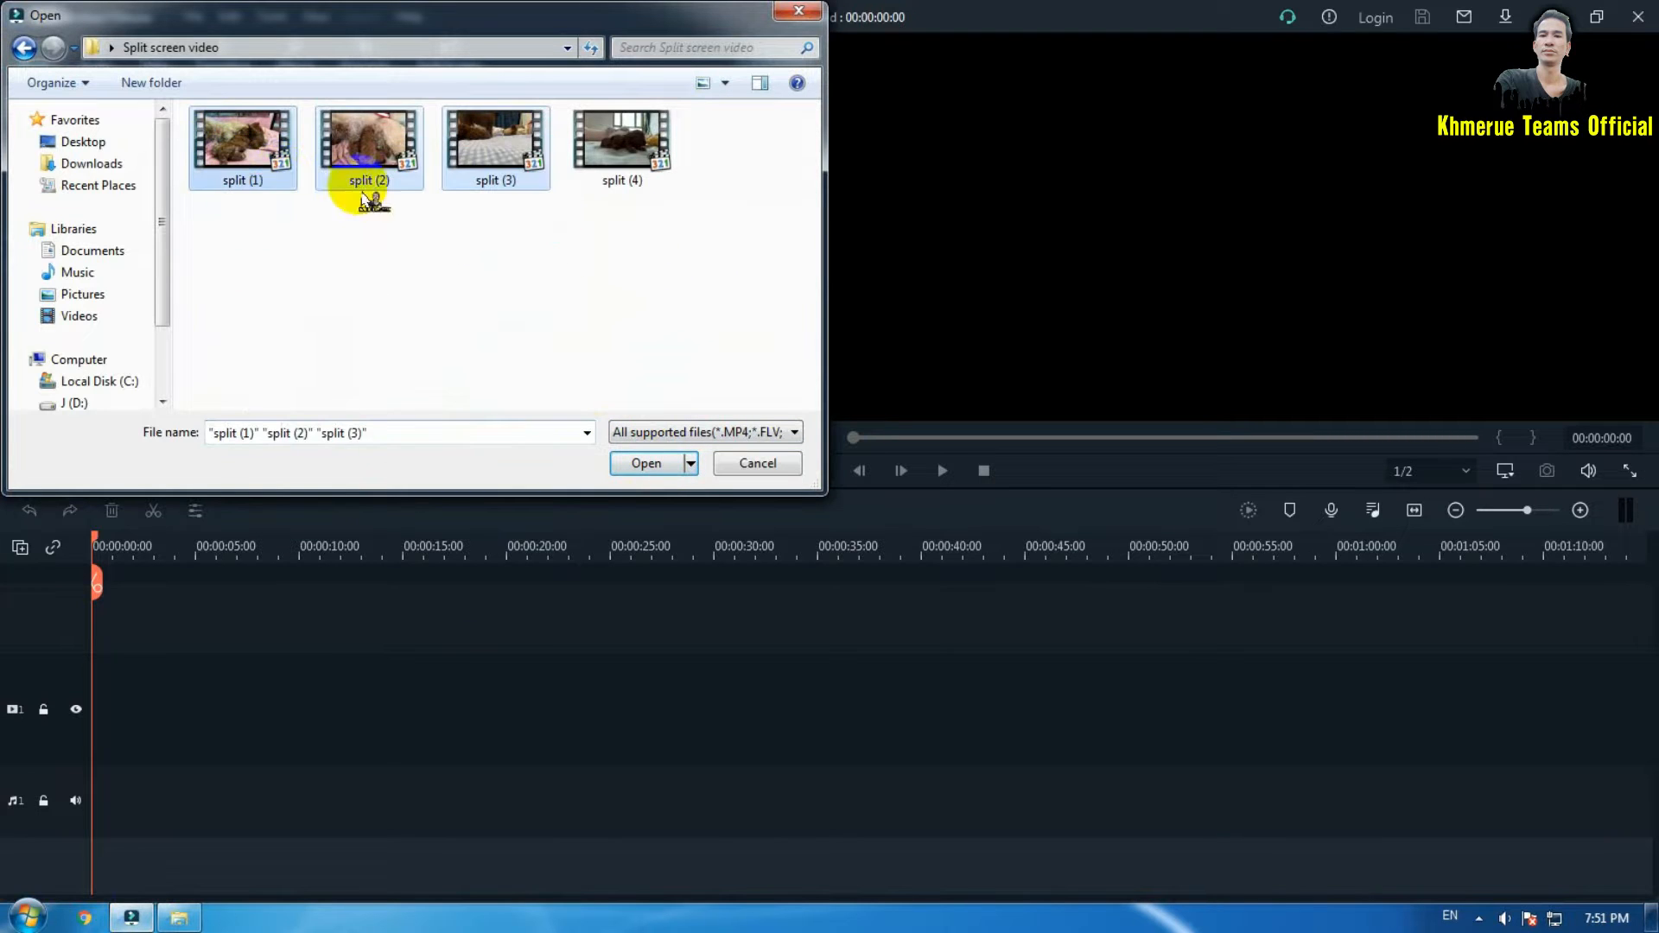
left_click_drag(740, 241, 200, 121)
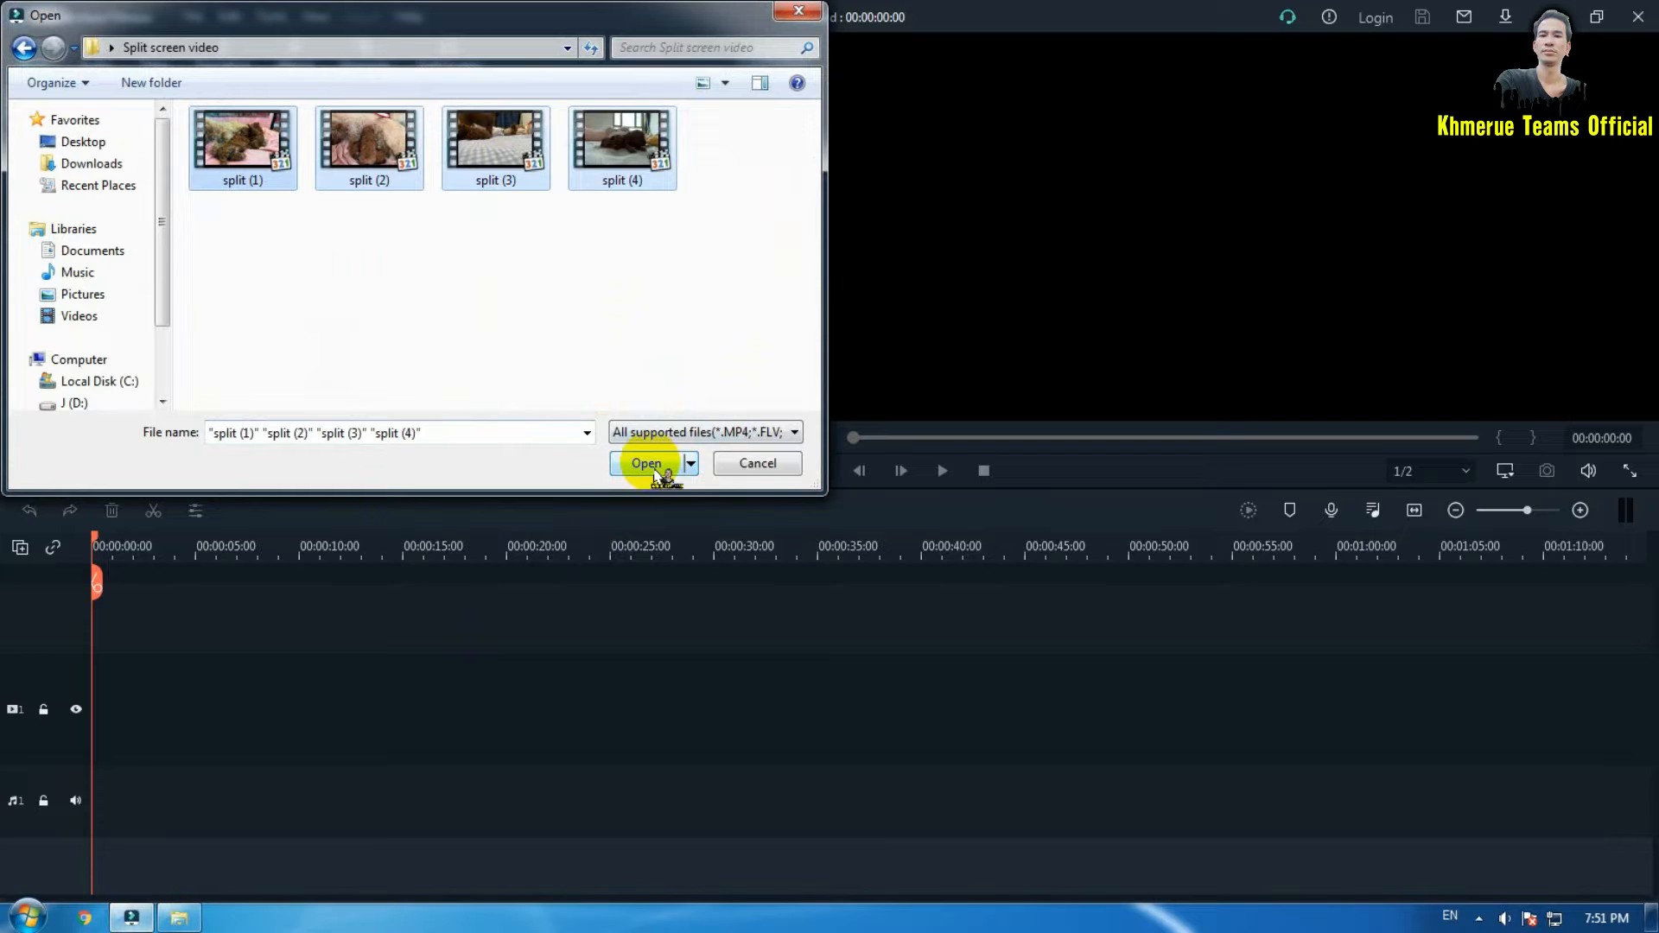
left_click(661, 248)
left_click_drag(704, 213, 119, 111)
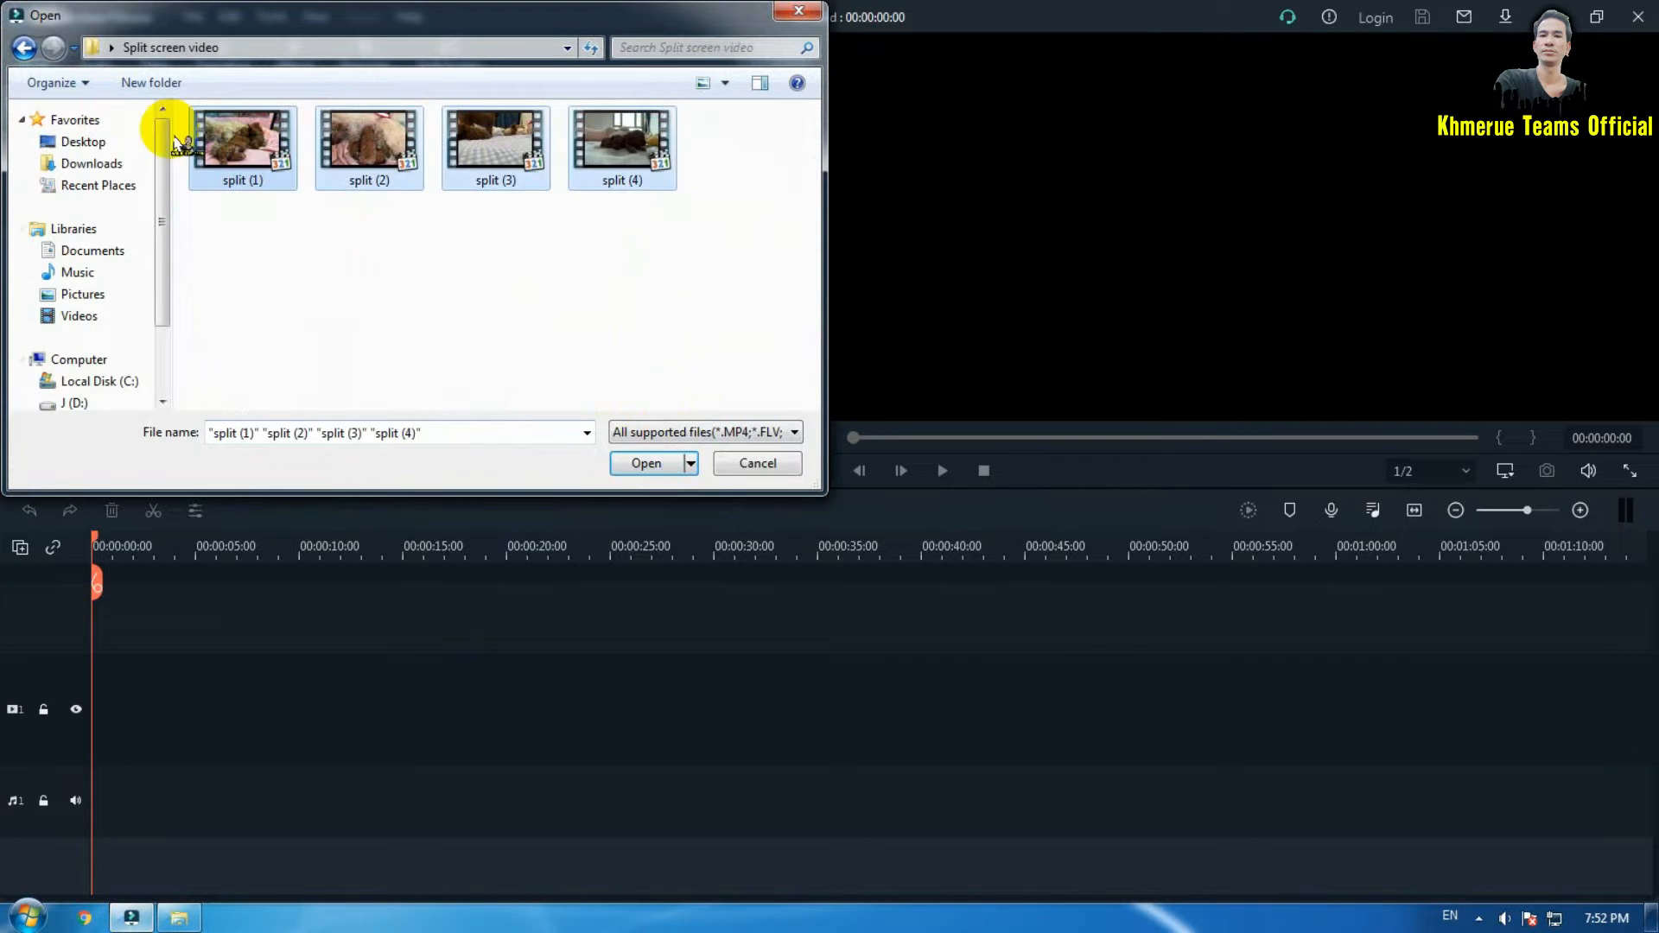
left_click(643, 463)
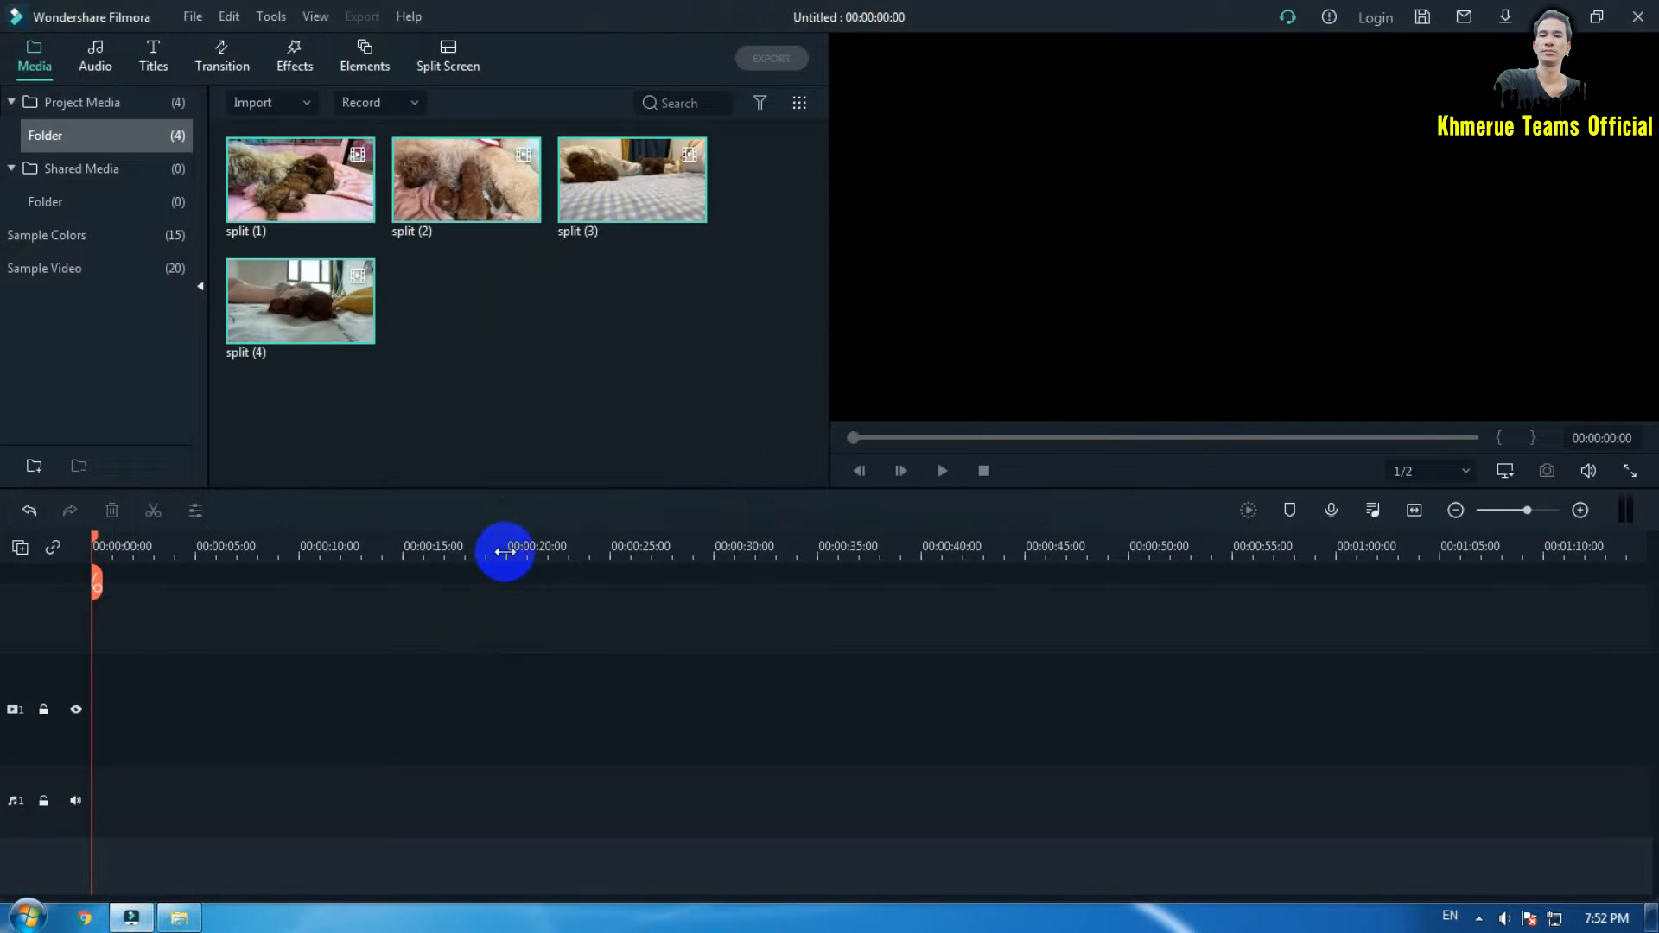
left_click(578, 372)
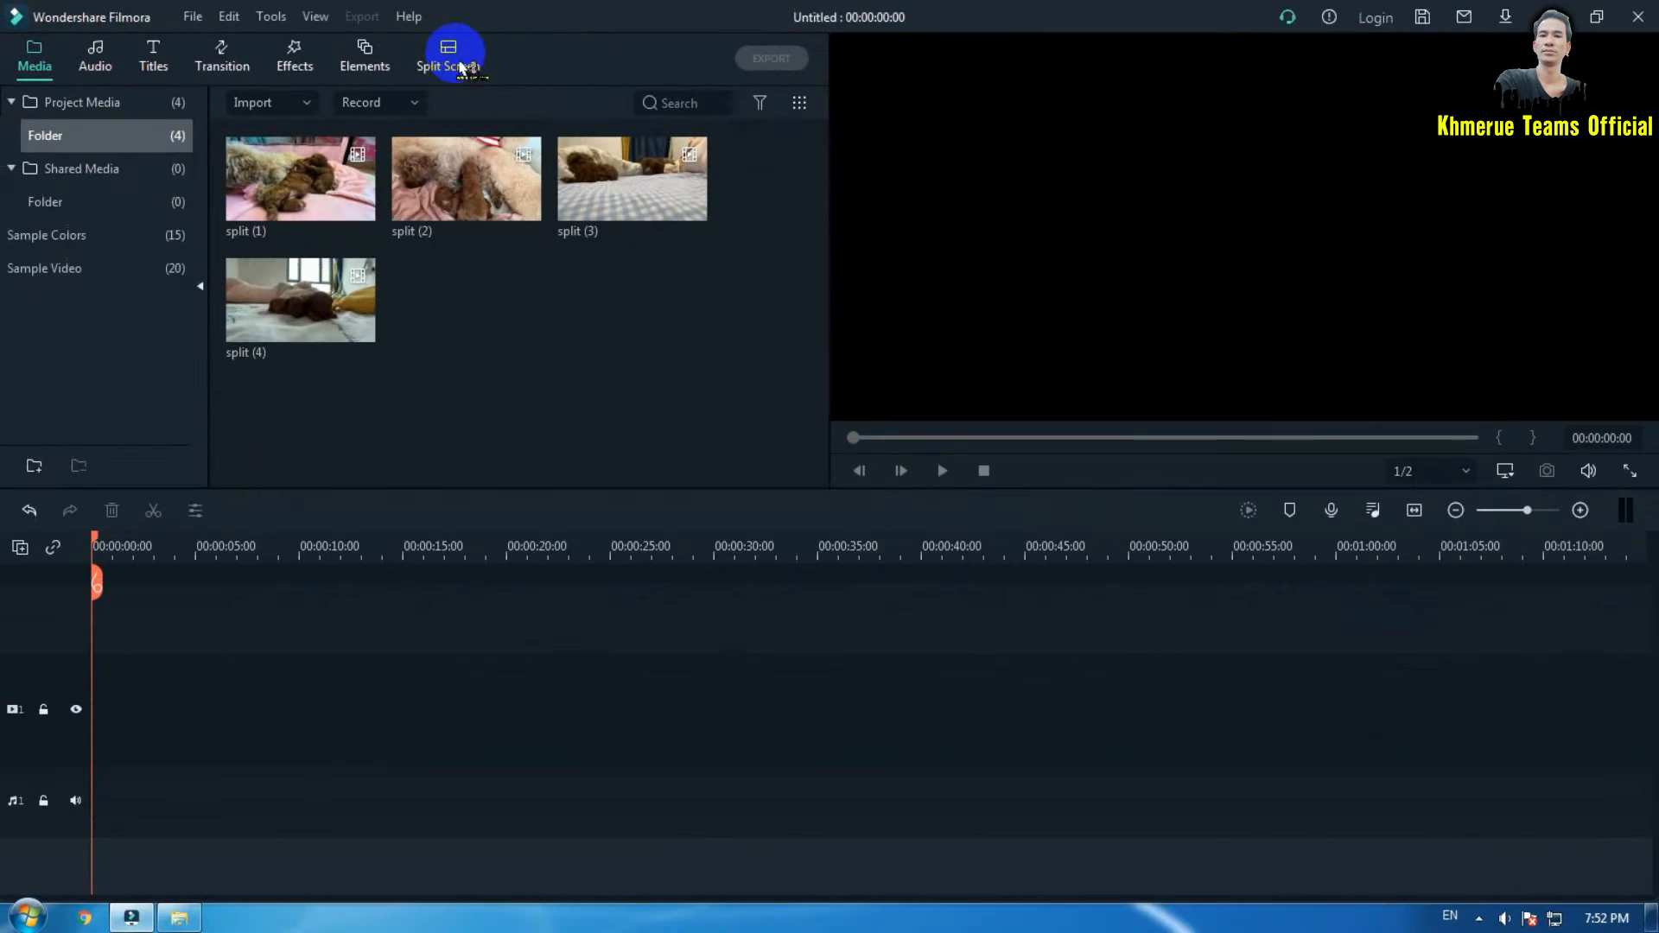
Add the three-pane split screen template with the curved divider to the timeline start and fill pane 1 with split (1).
left_click(833, 132)
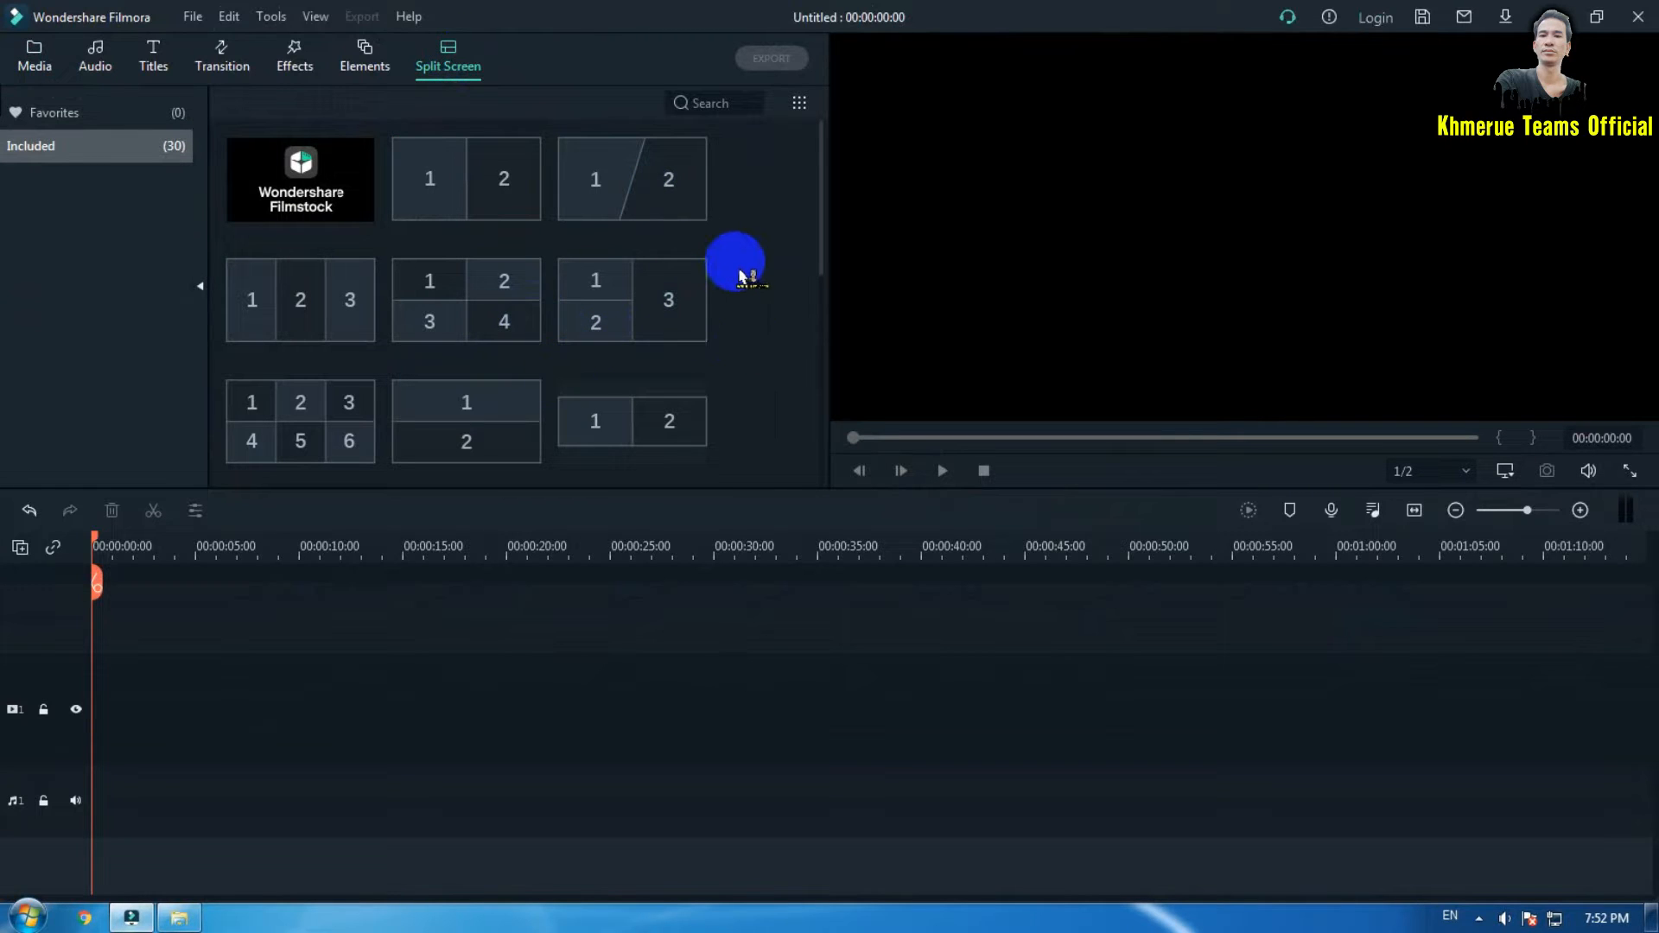
scroll(743, 279, "down", 3)
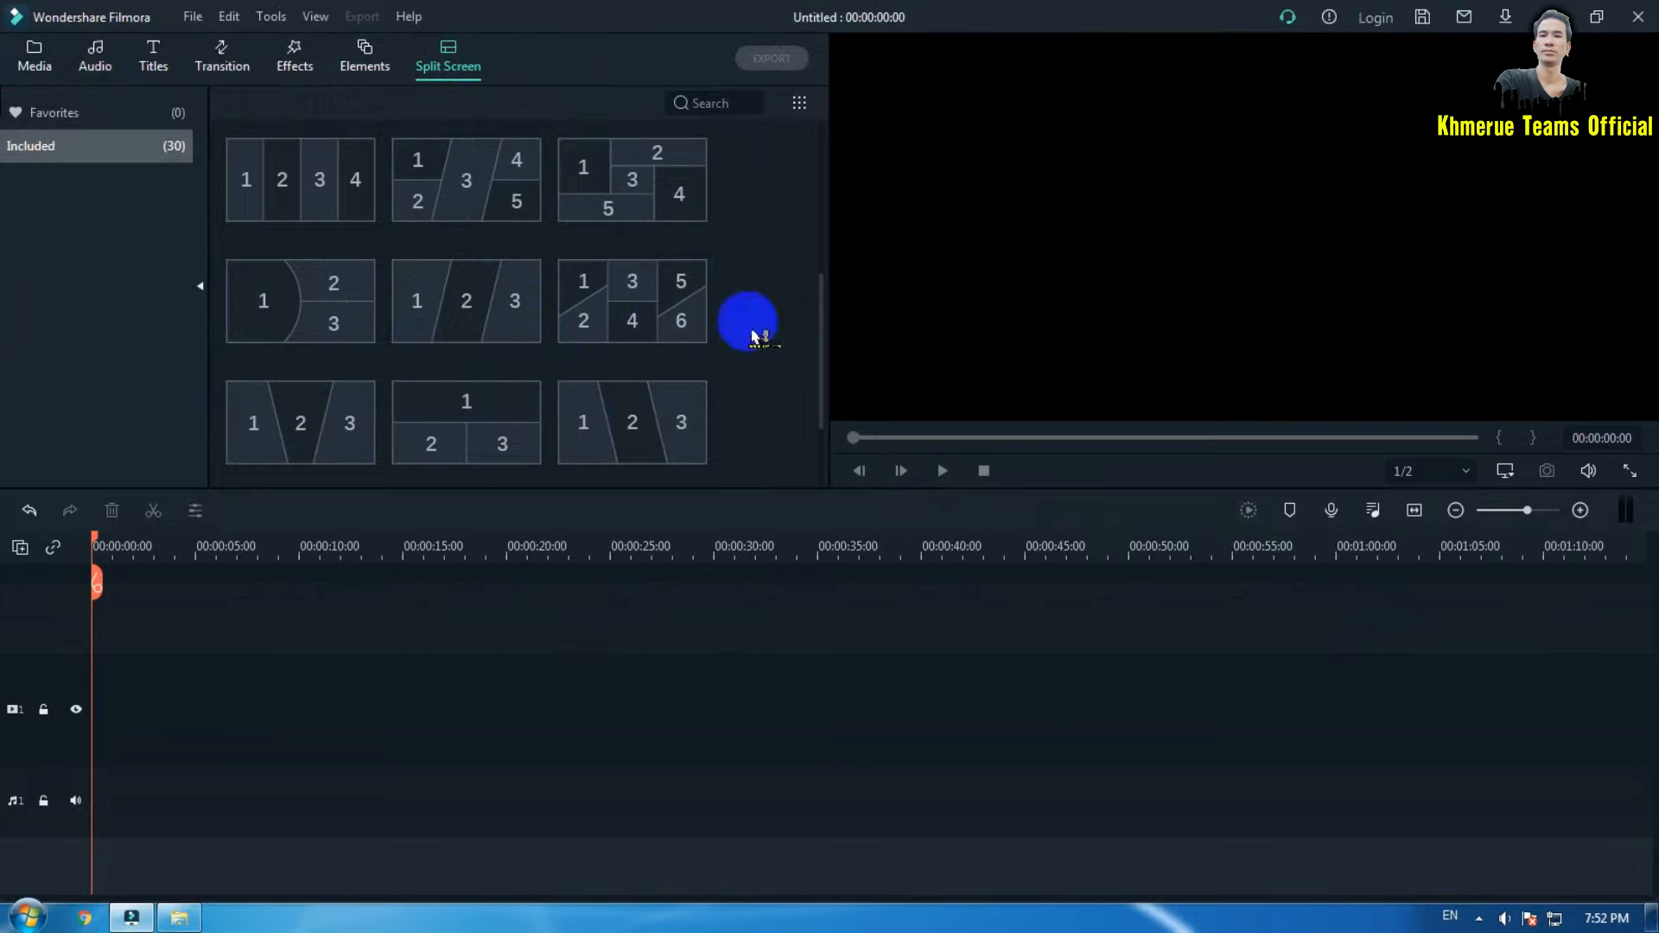
scroll(751, 335, "down", 1)
scroll(751, 335, "up", 5)
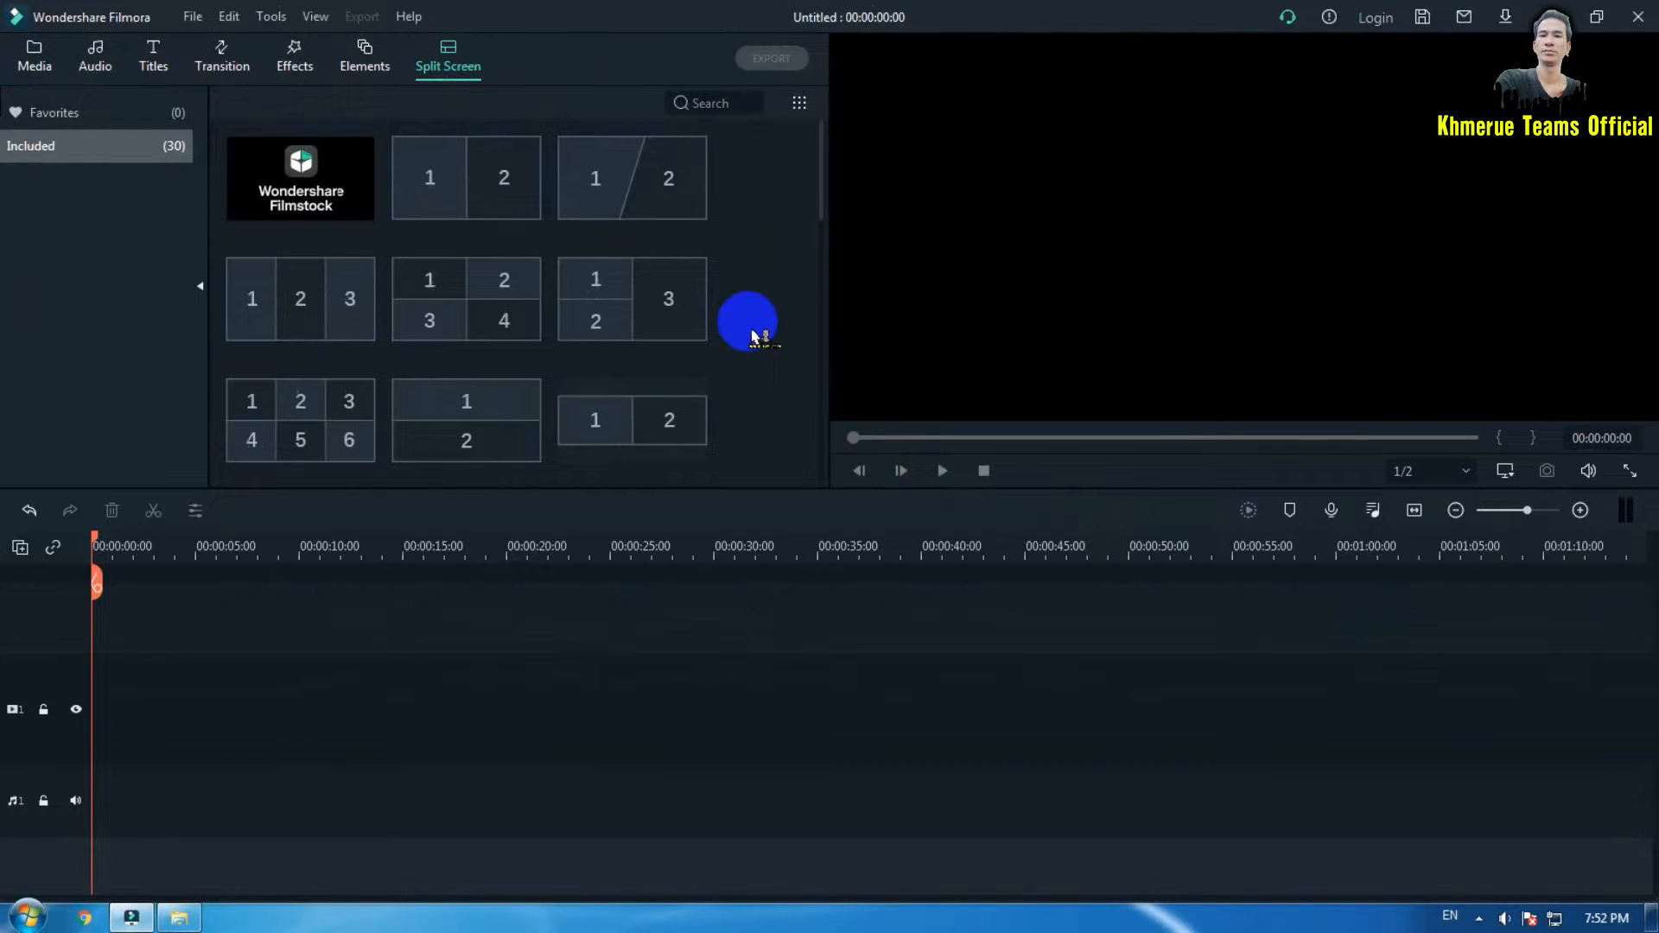
scroll(752, 336, "down", 3)
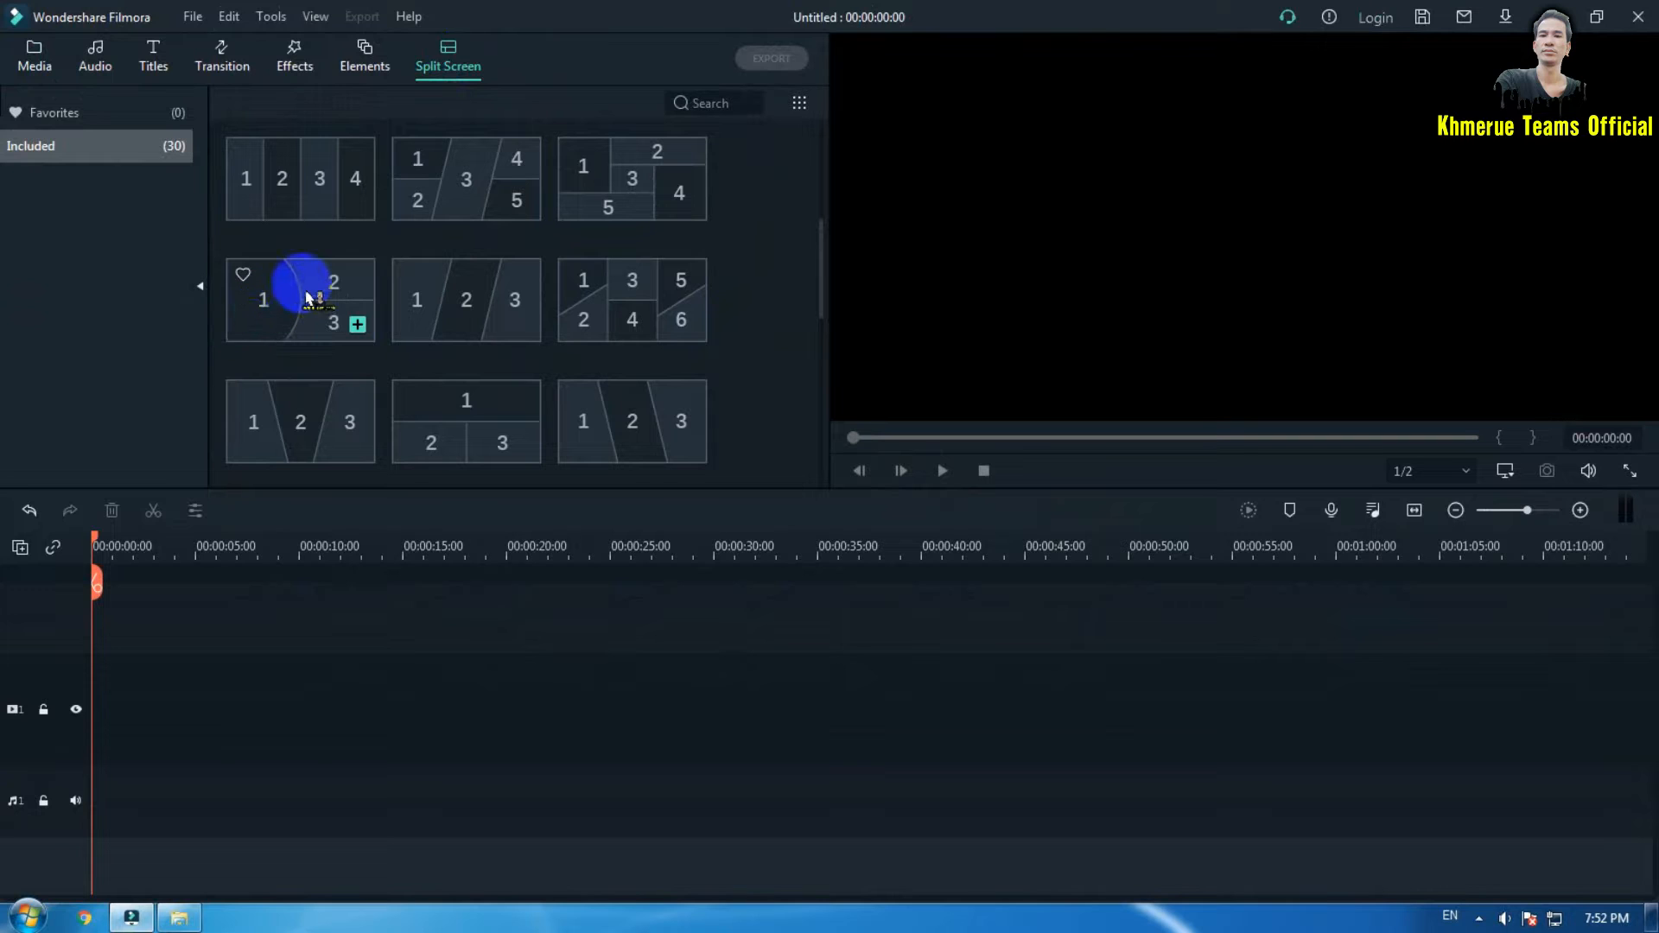
left_click_drag(306, 298, 183, 709)
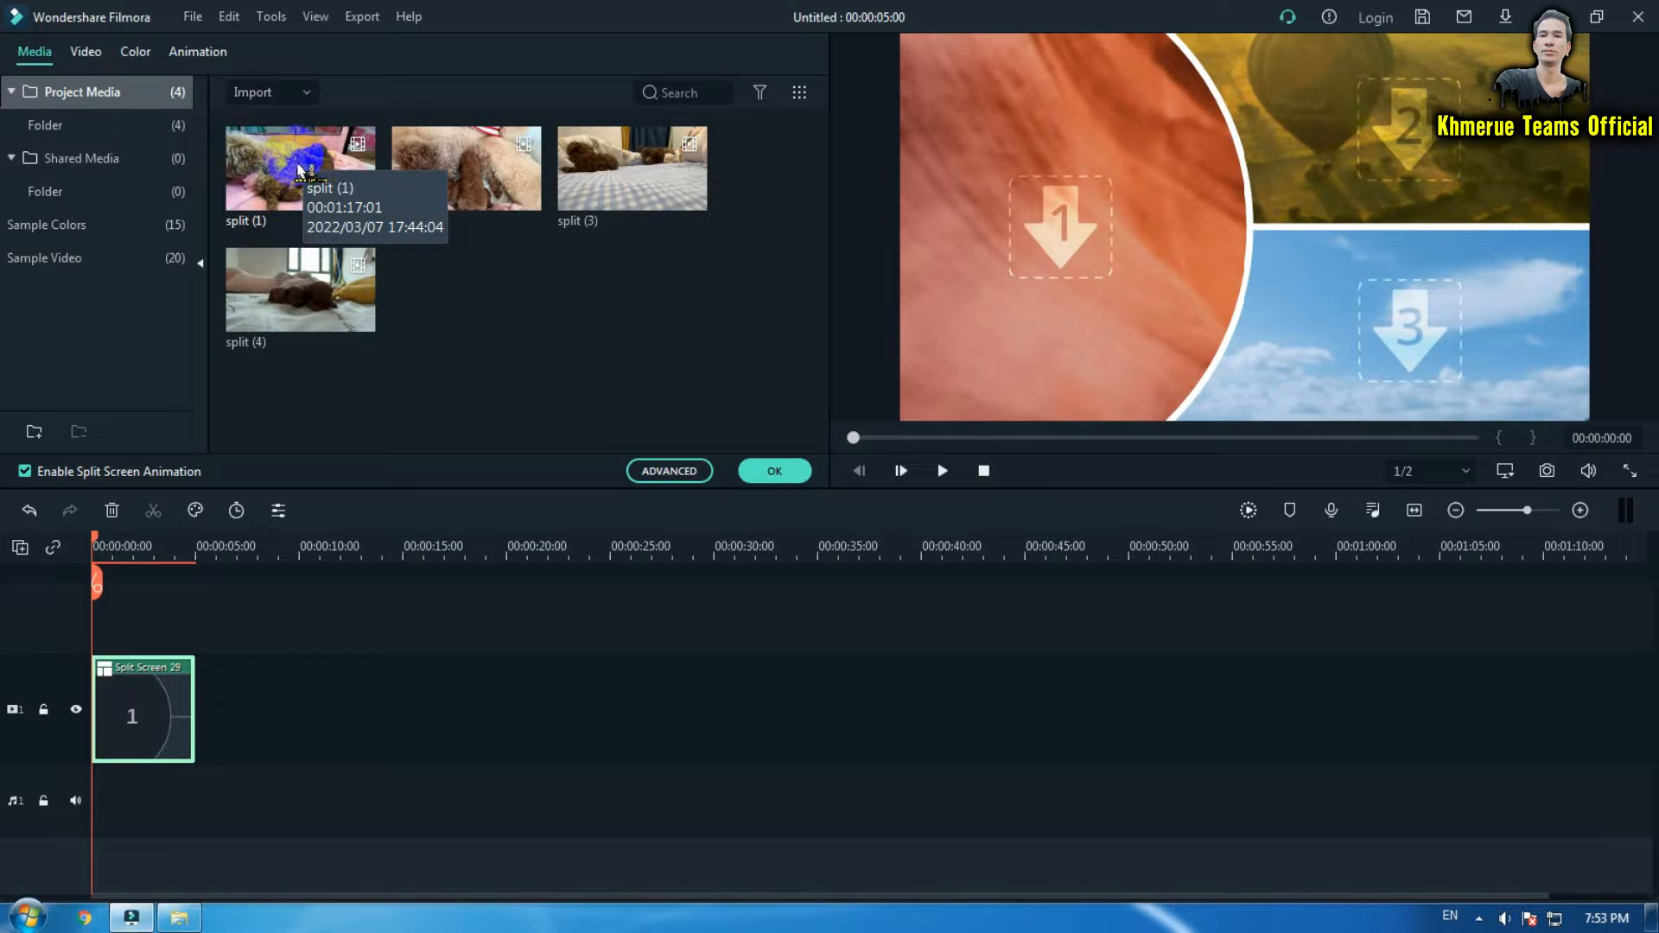
left_click_drag(298, 168, 636, 393)
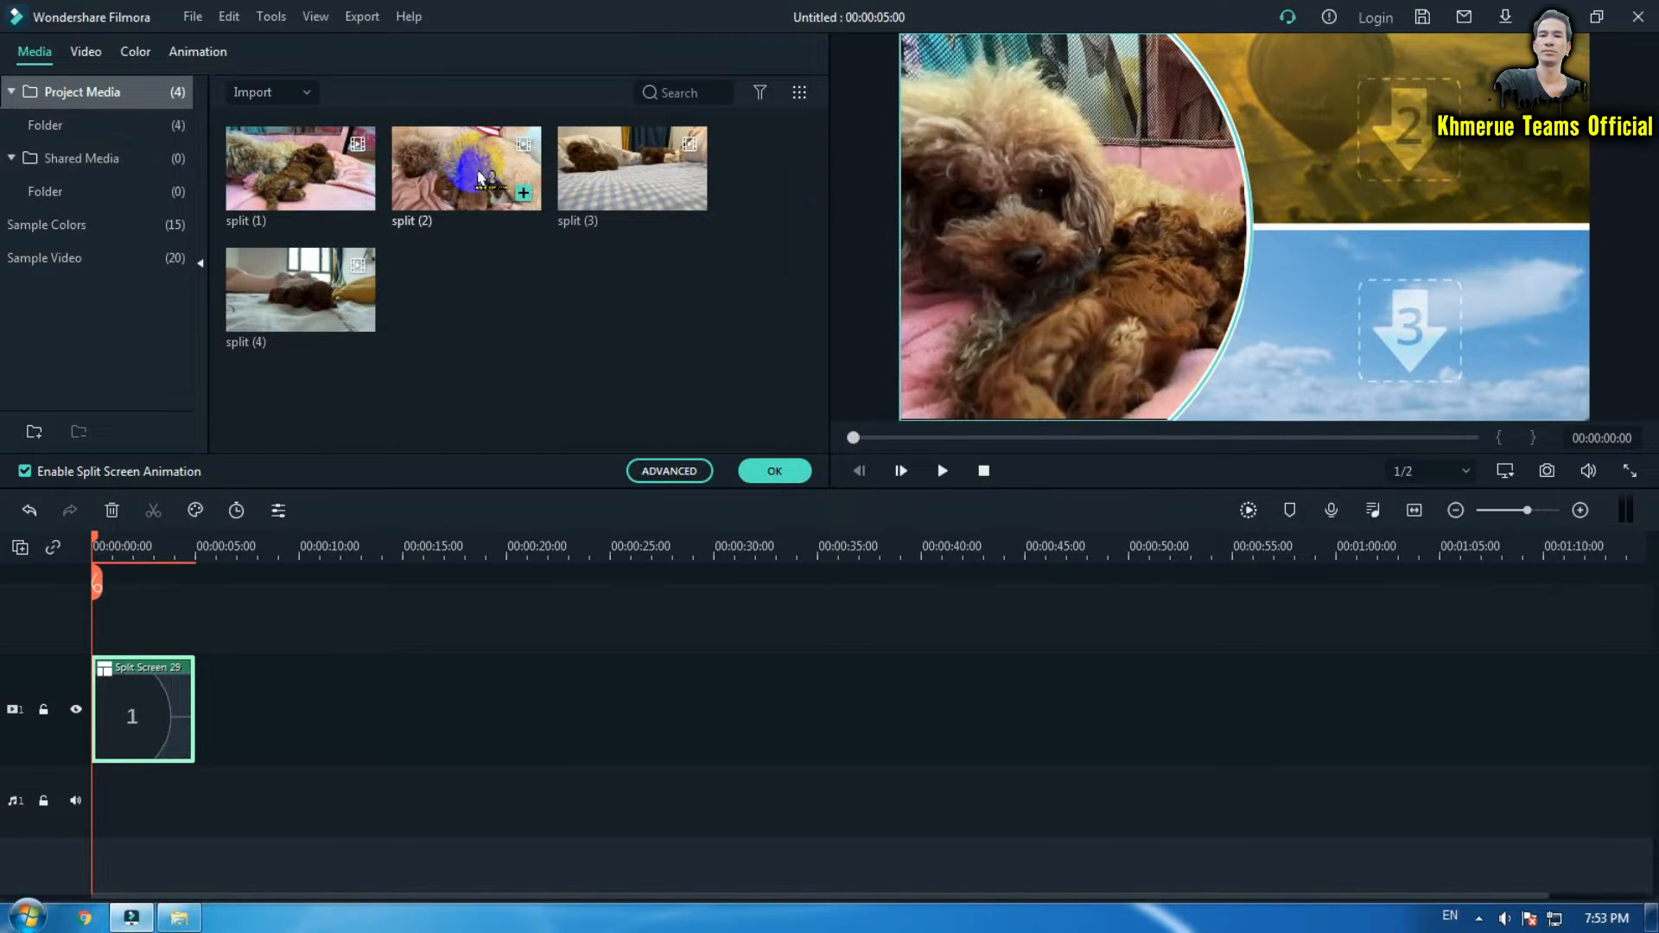
Fill pane 2 with split (2), scaling the clip down and repositioning it to cover the pane.
left_click_drag(471, 175, 1386, 128)
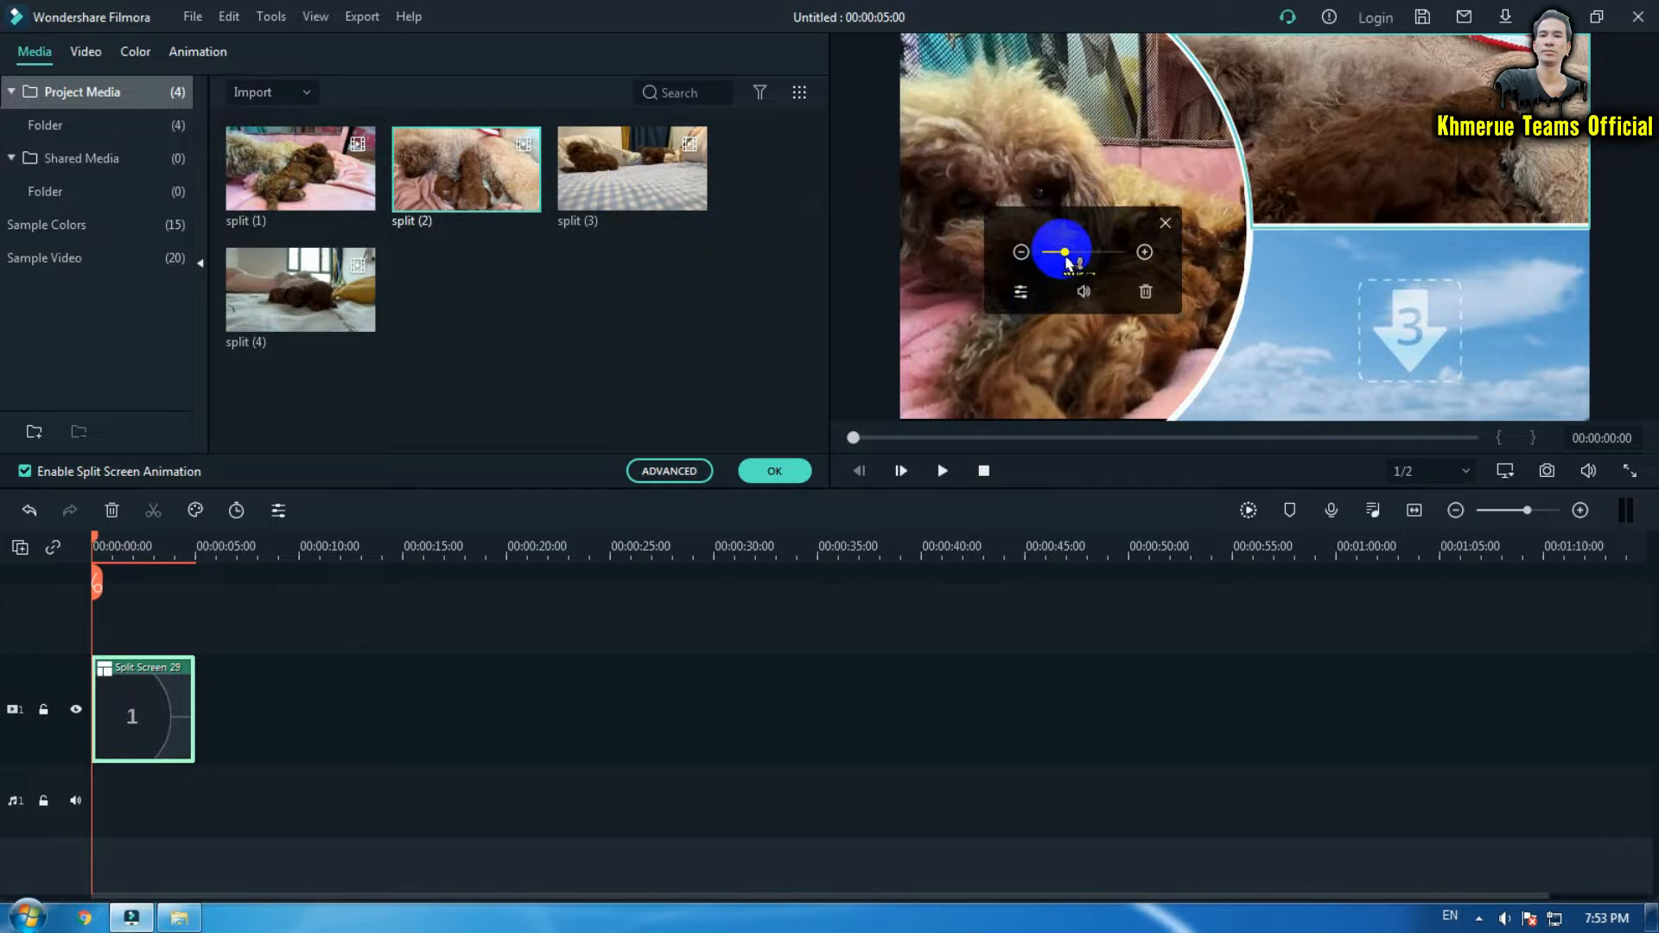
left_click_drag(1066, 258, 1064, 259)
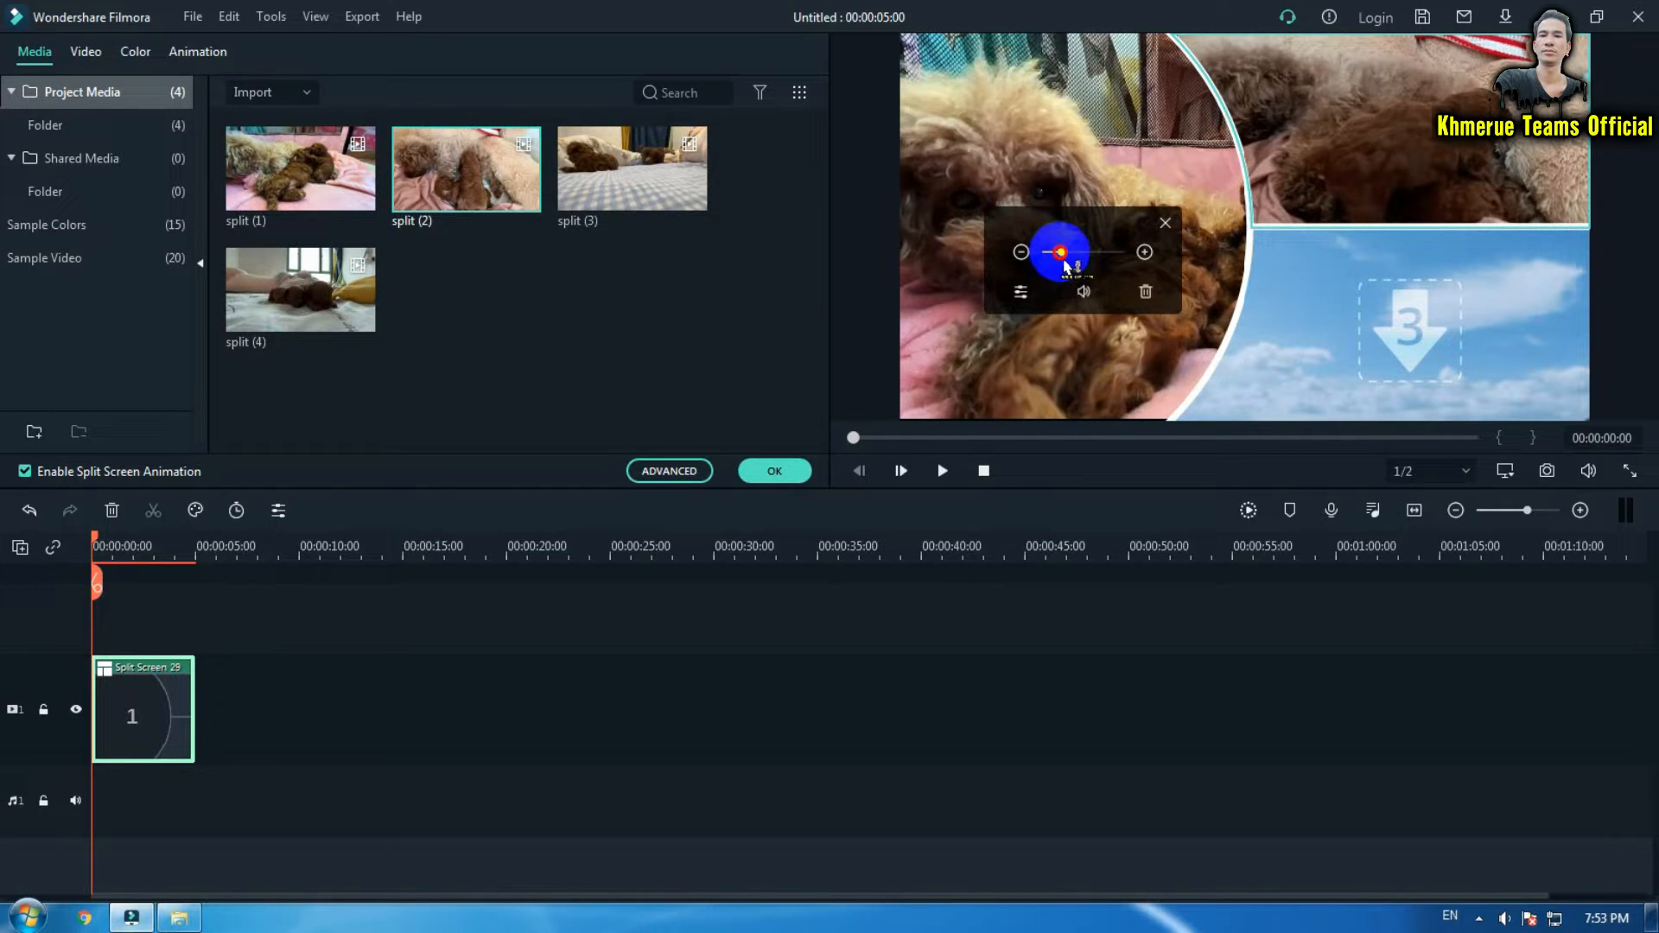
left_click_drag(1456, 110, 1396, 93)
left_click_drag(1113, 265, 1085, 244)
left_click_drag(1392, 113, 1382, 158)
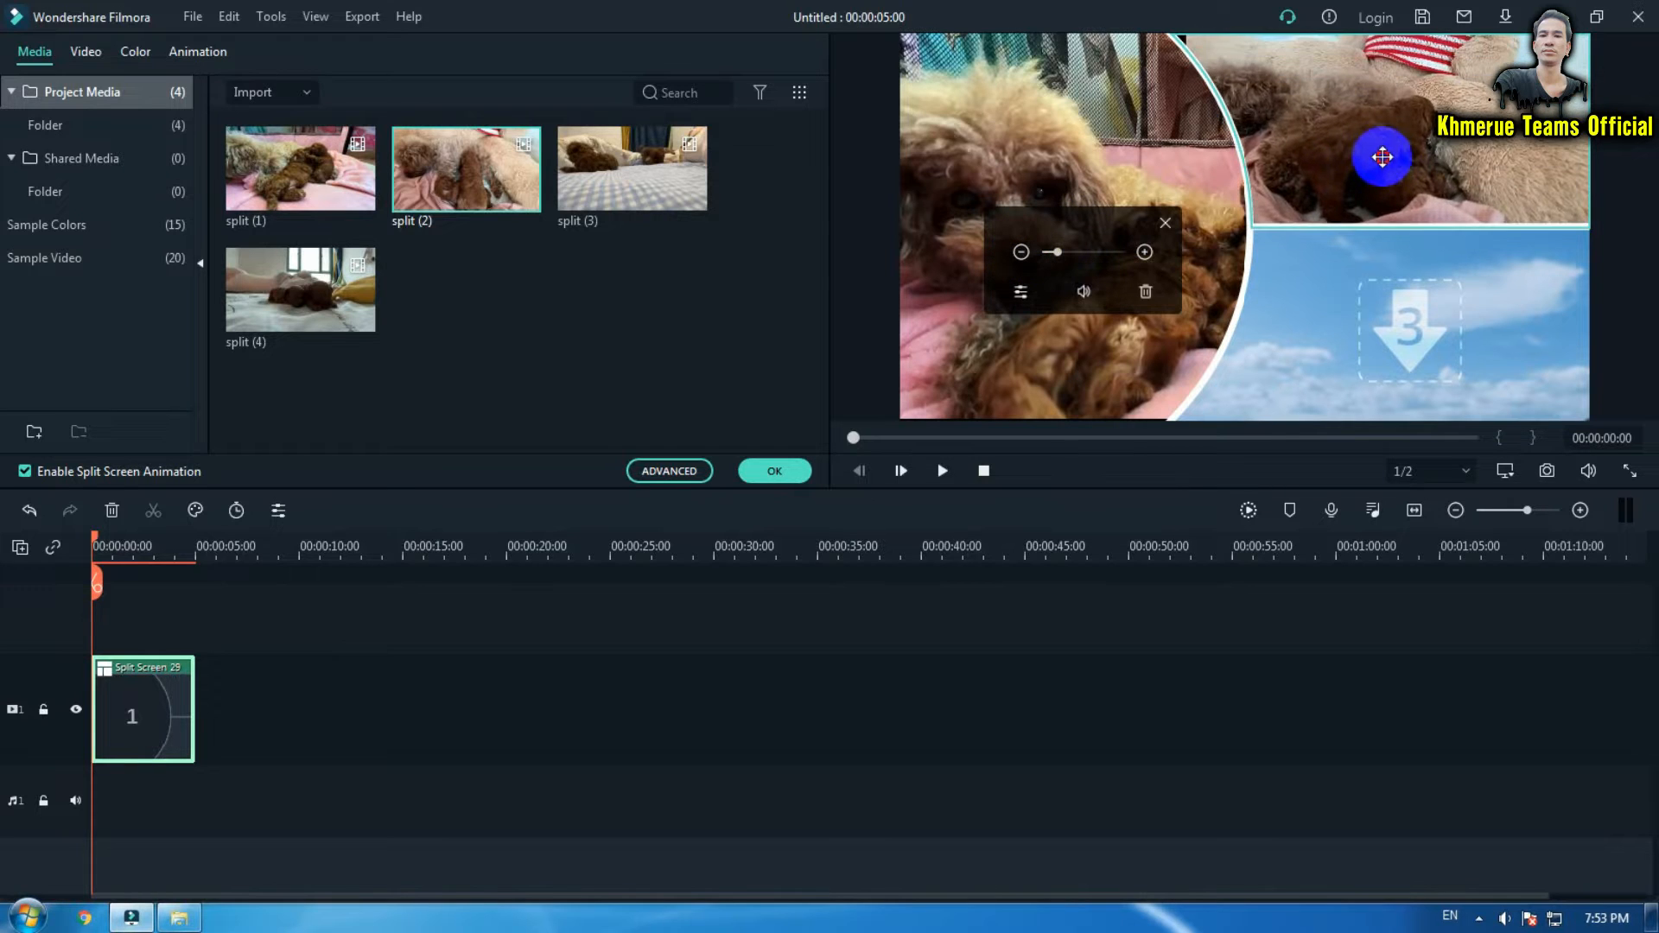
left_click(1023, 254)
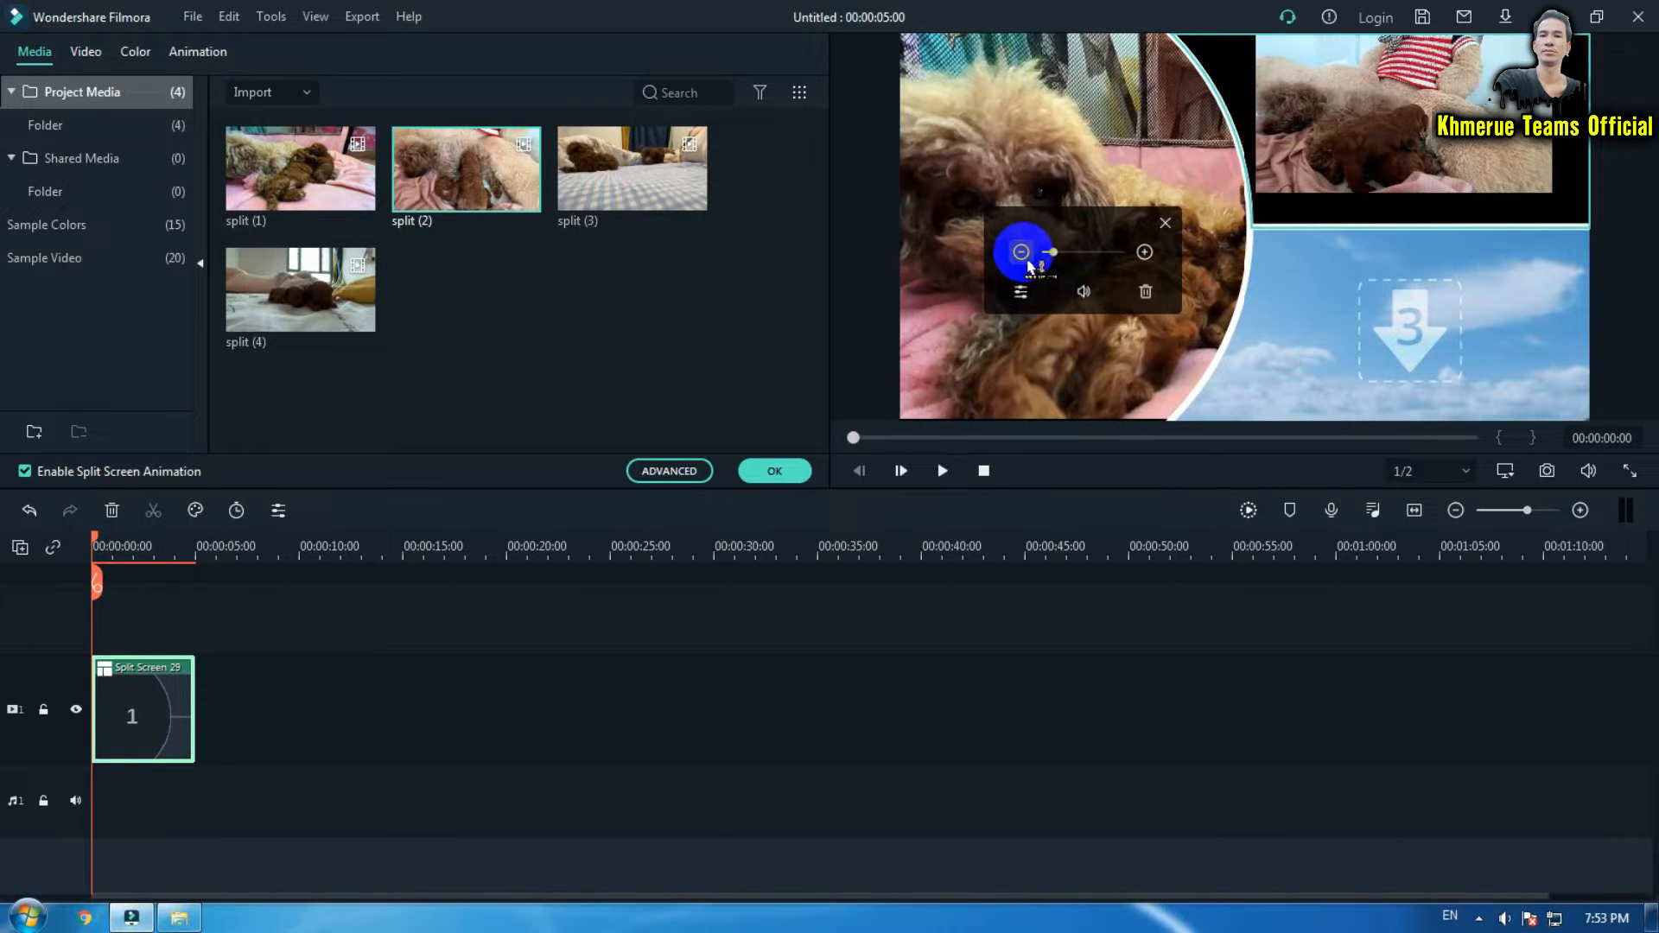
left_click(1144, 251)
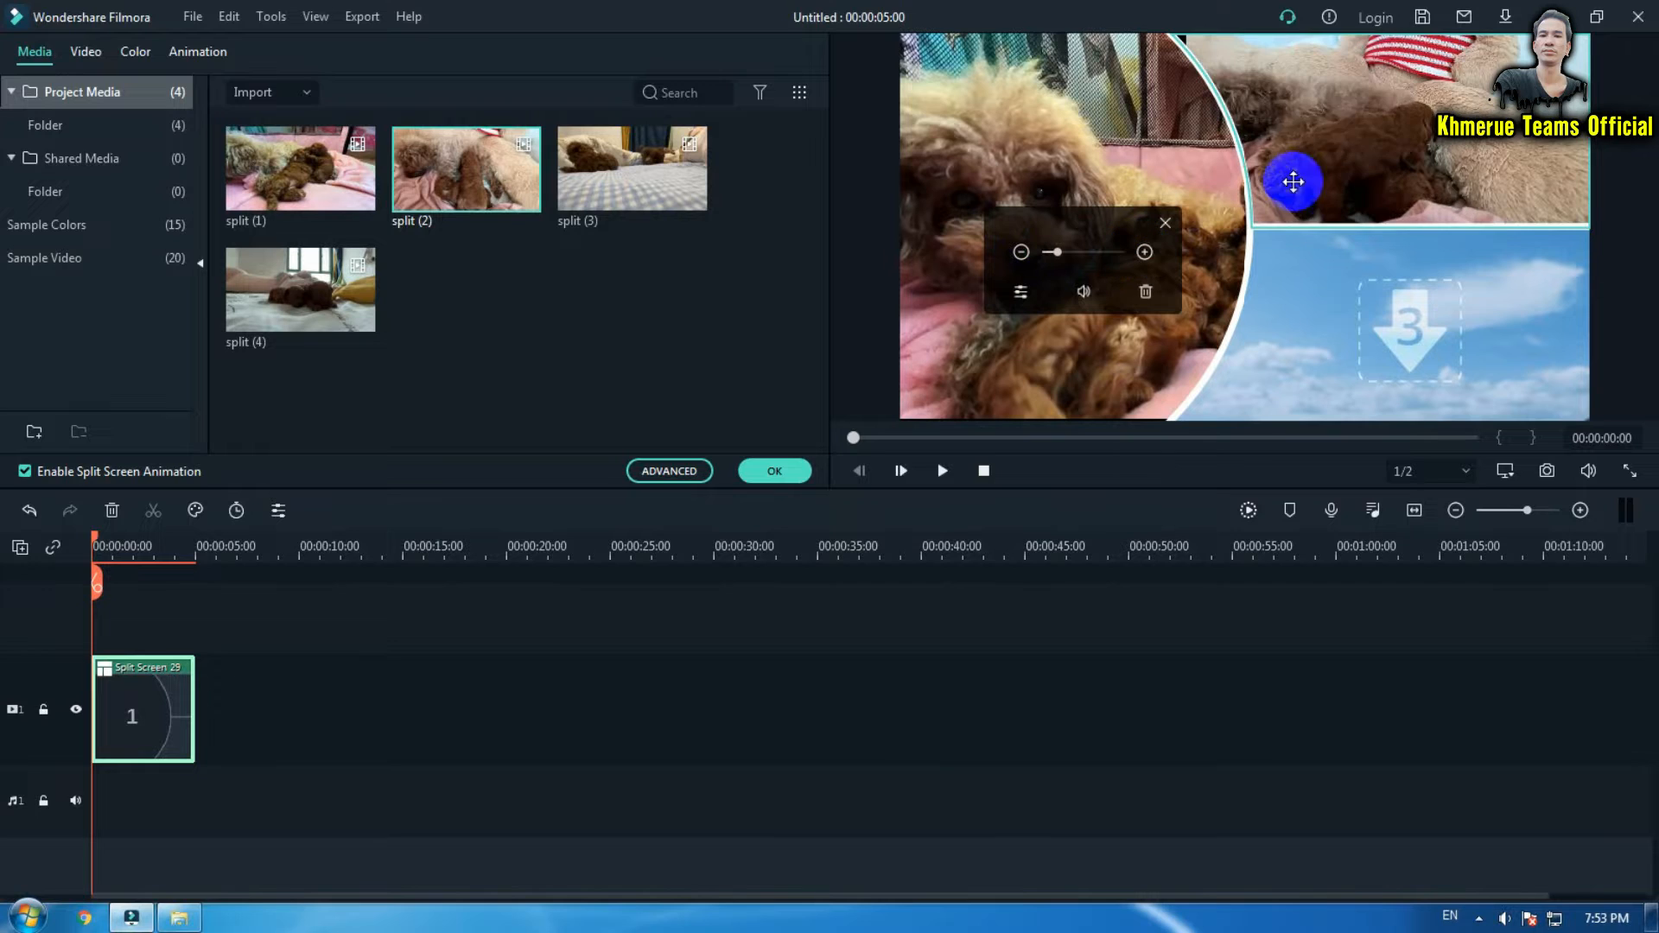
mouse_move(1390, 111)
left_mouse_down()
mouse_move(1362, 137)
mouse_move(1377, 148)
mouse_move(1392, 121)
left_mouse_up()
Fill pane 3 with split (3), scale it down slightly and reposition it, accepting the split screen setup.
left_click(630, 172)
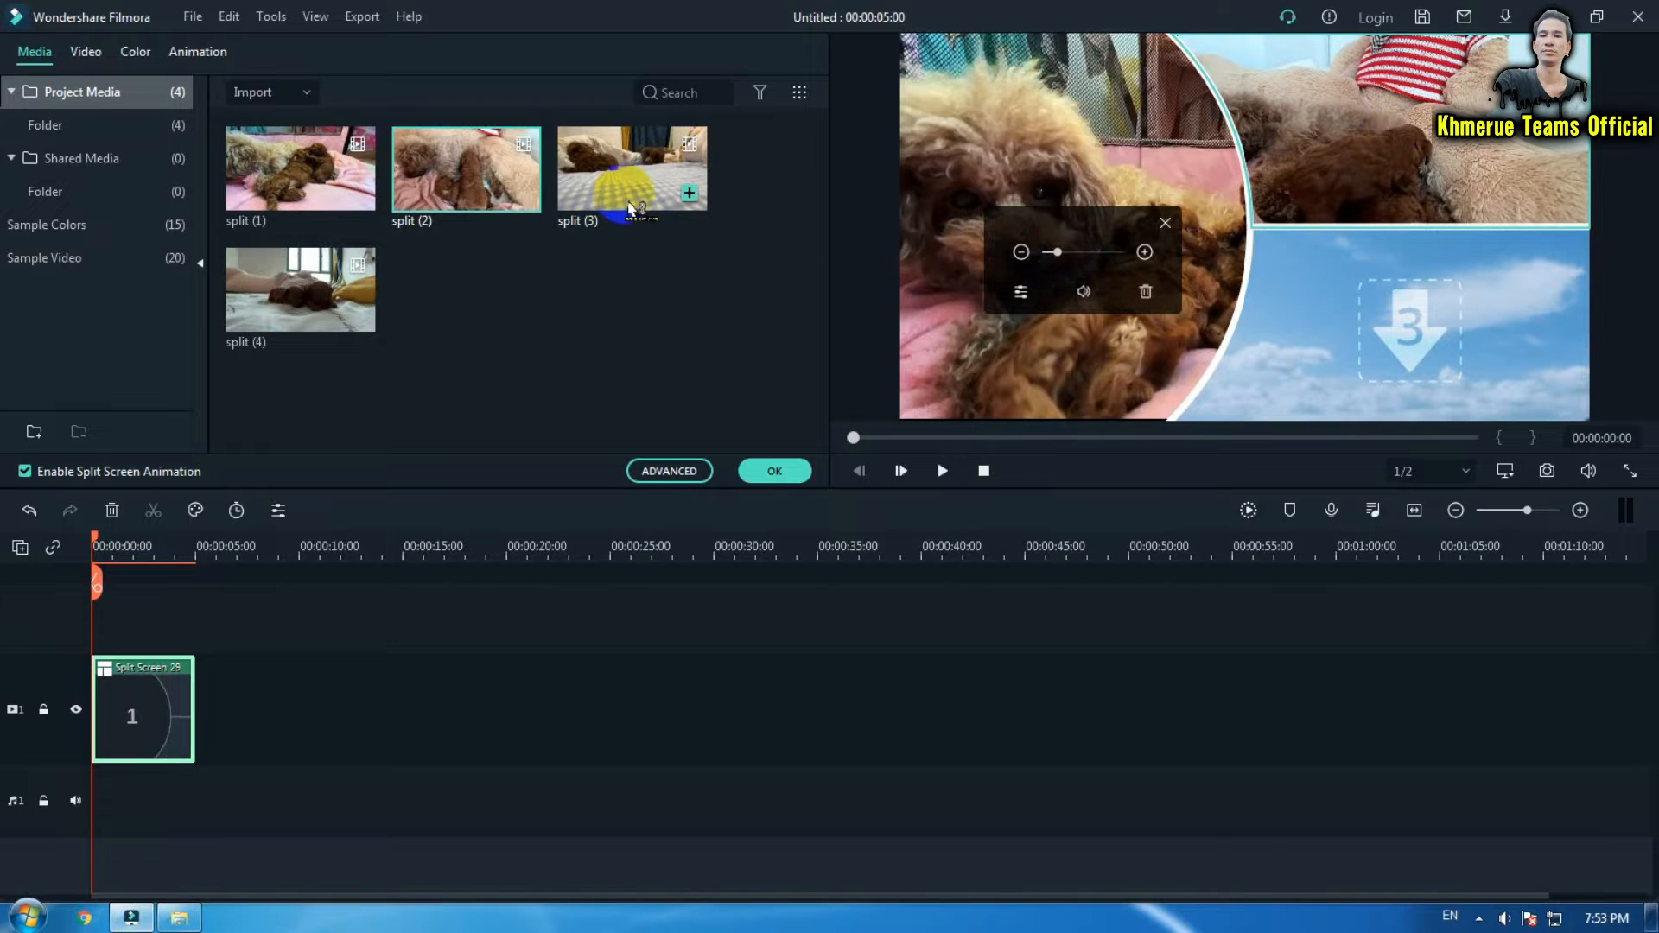
left_click_drag(640, 182, 1417, 339)
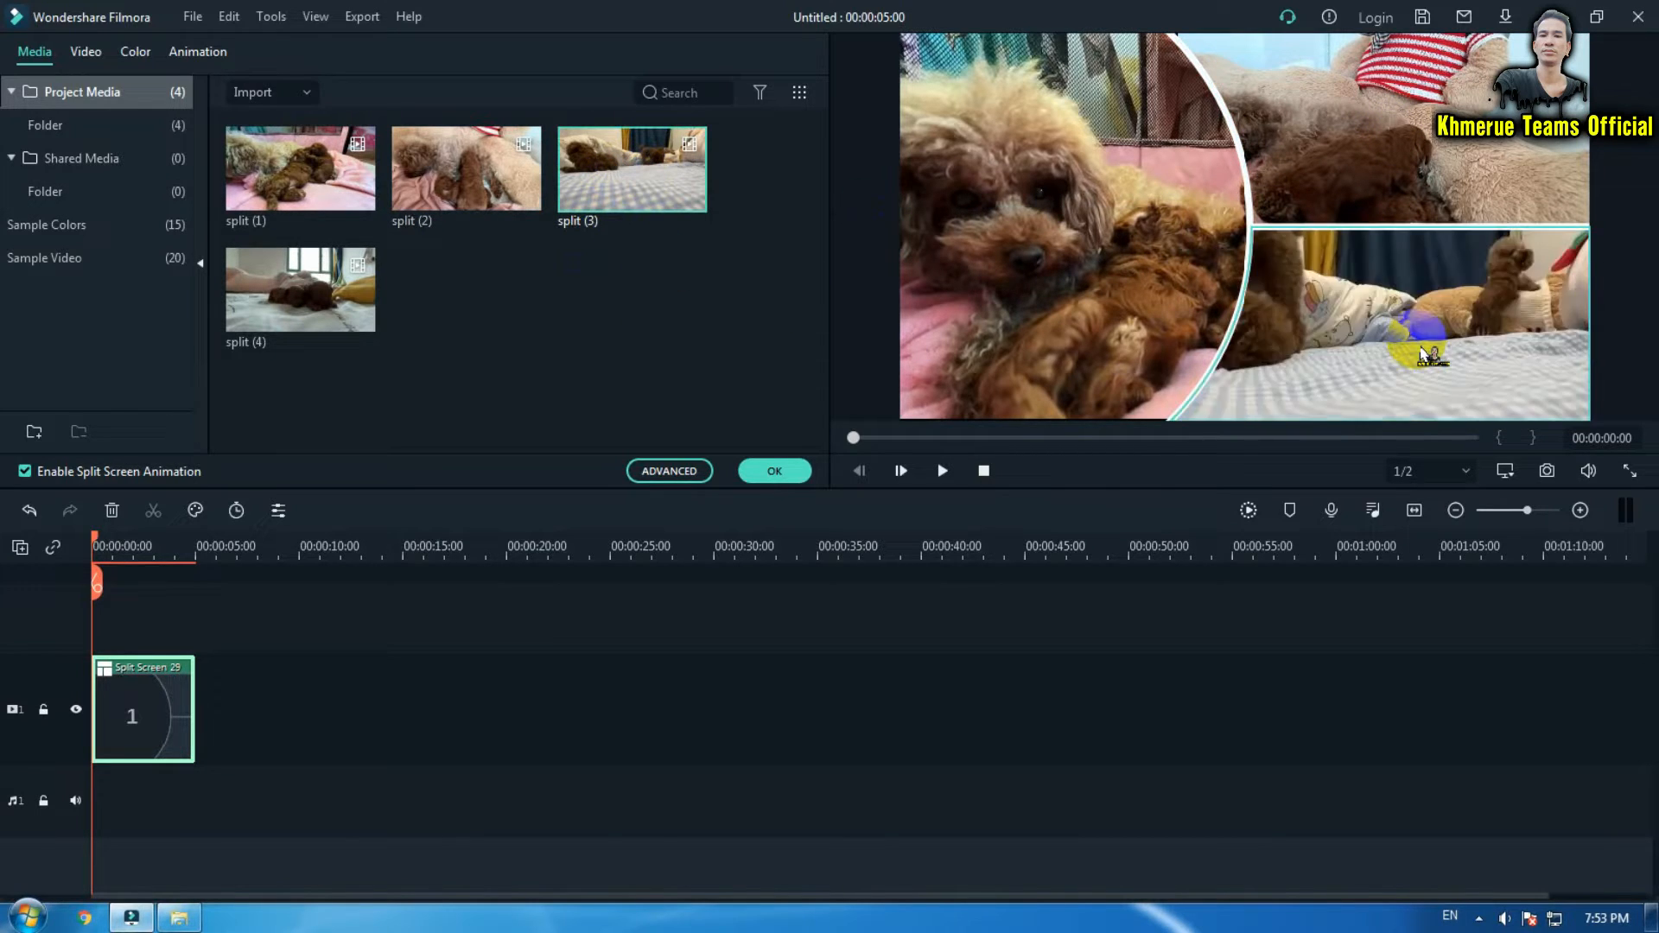
left_click(1383, 304)
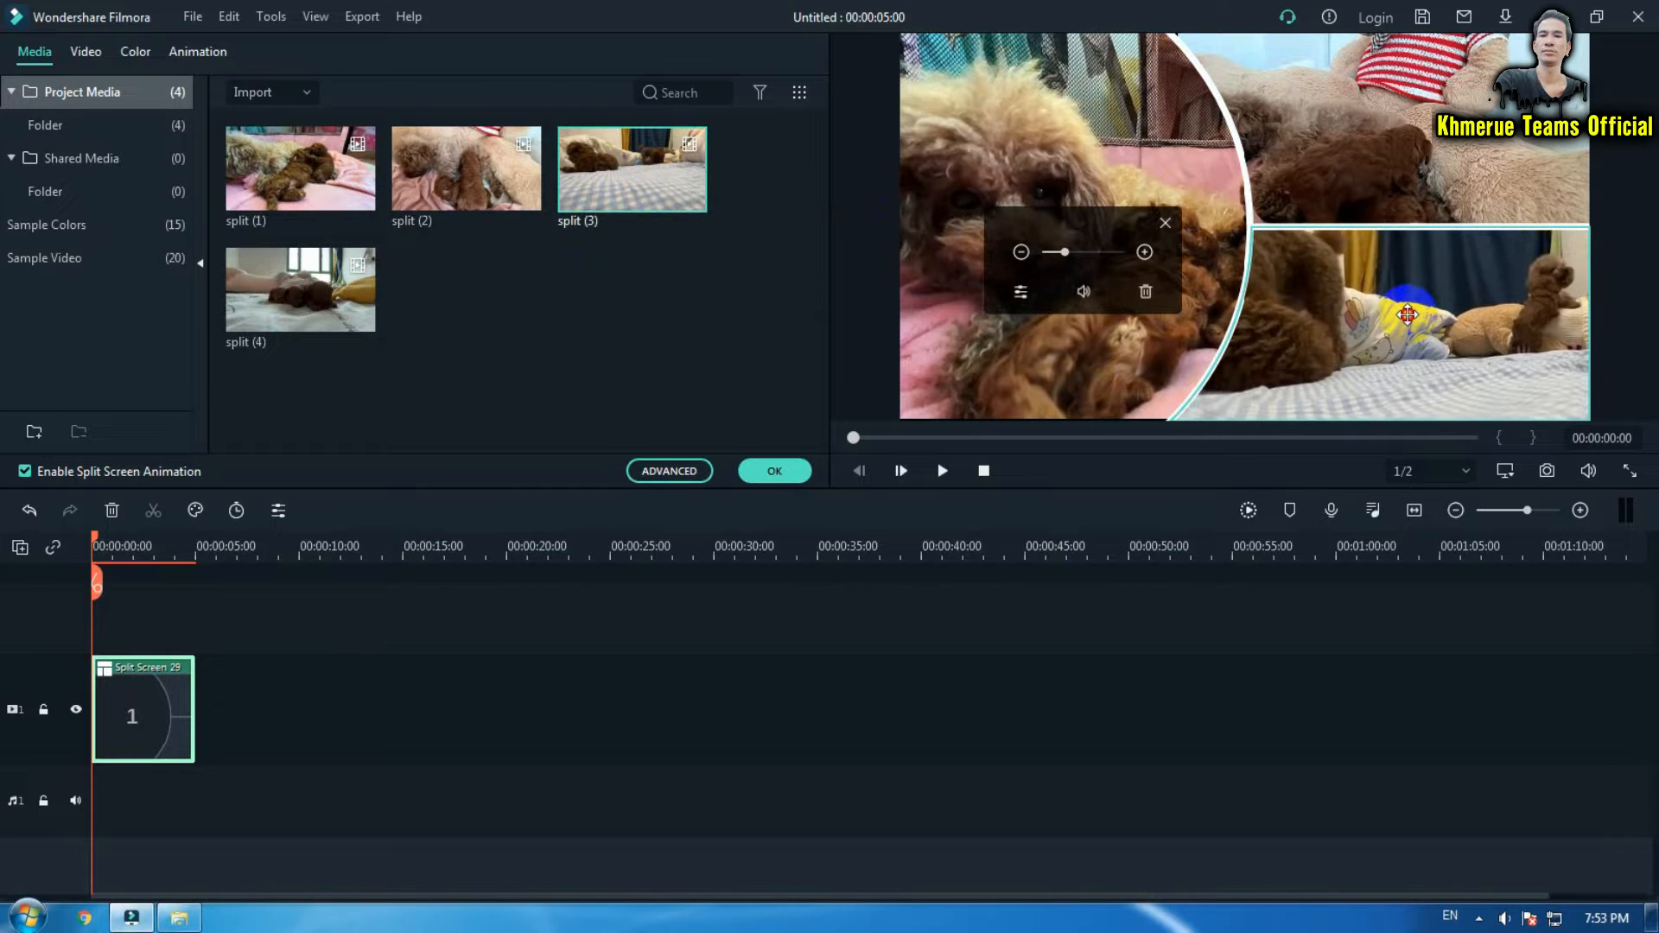
left_click(1021, 252)
left_click(1022, 252)
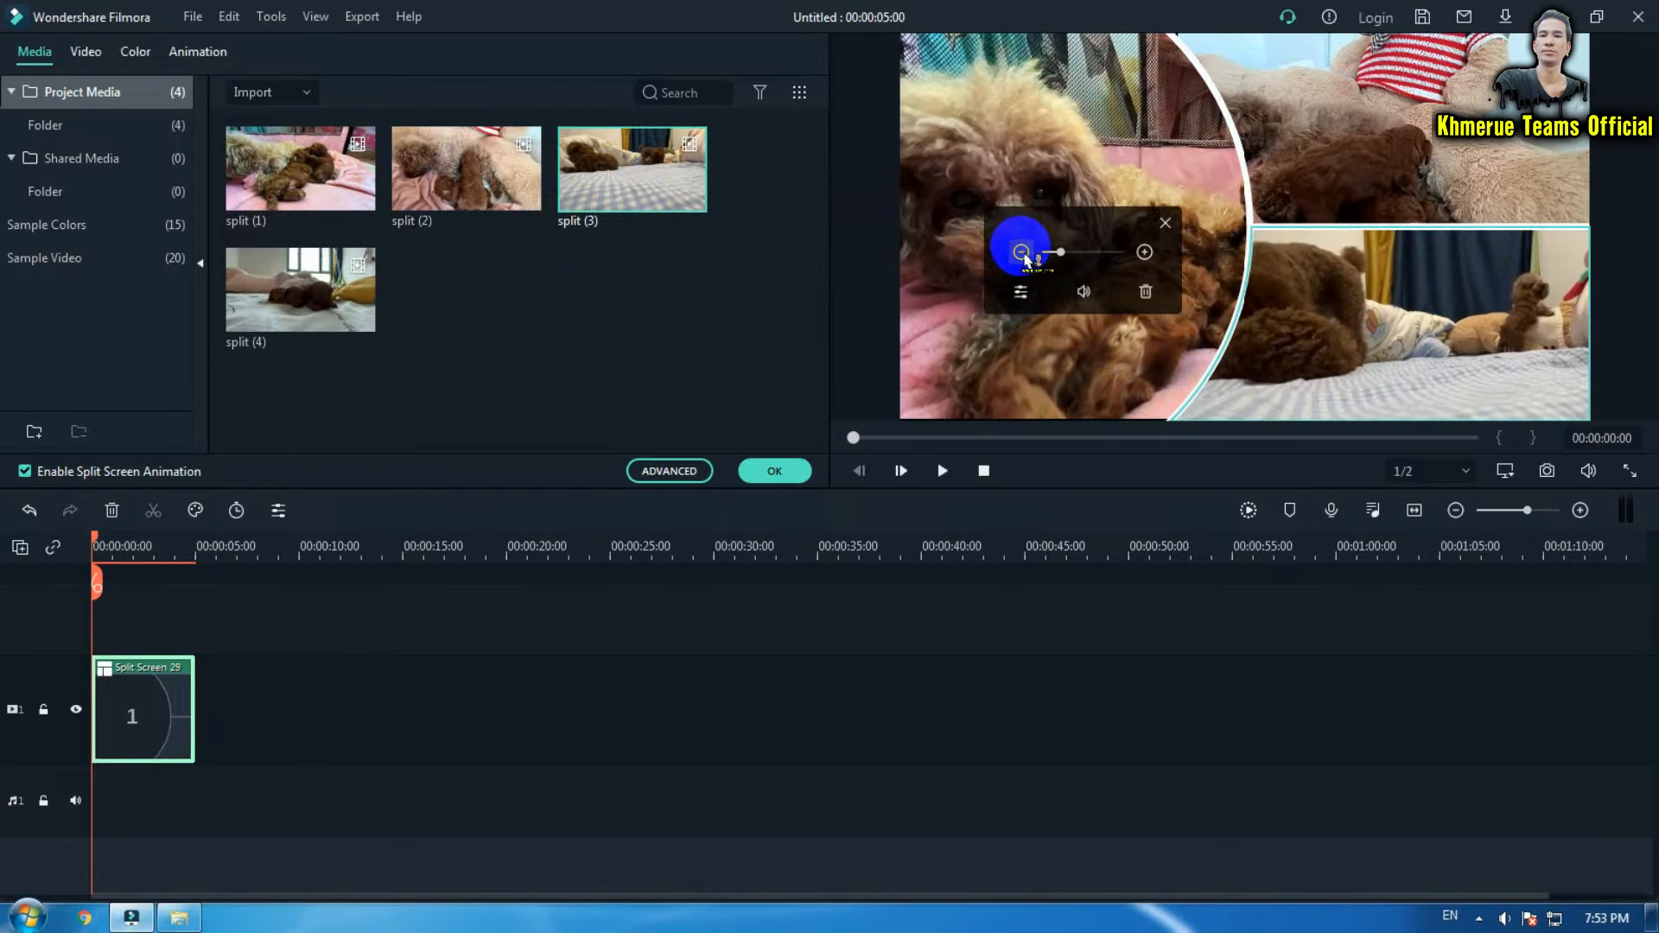
left_click_drag(1439, 272, 1396, 293)
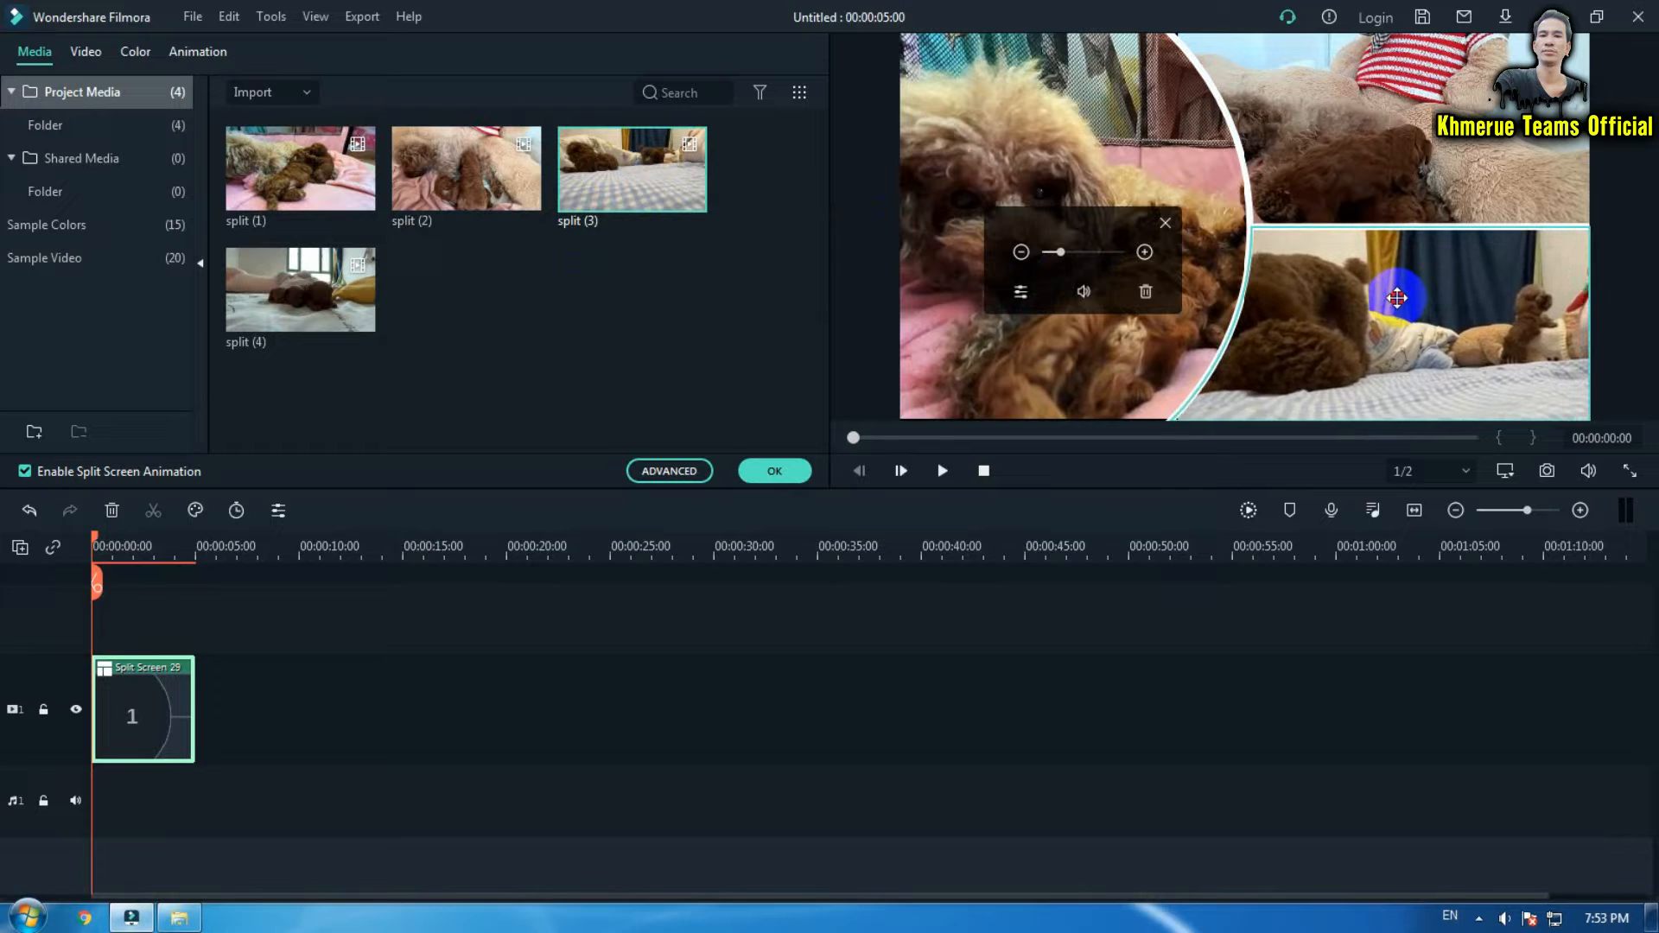
left_click(775, 472)
Preview the animated split screen with the playback volume turned down.
key("space")
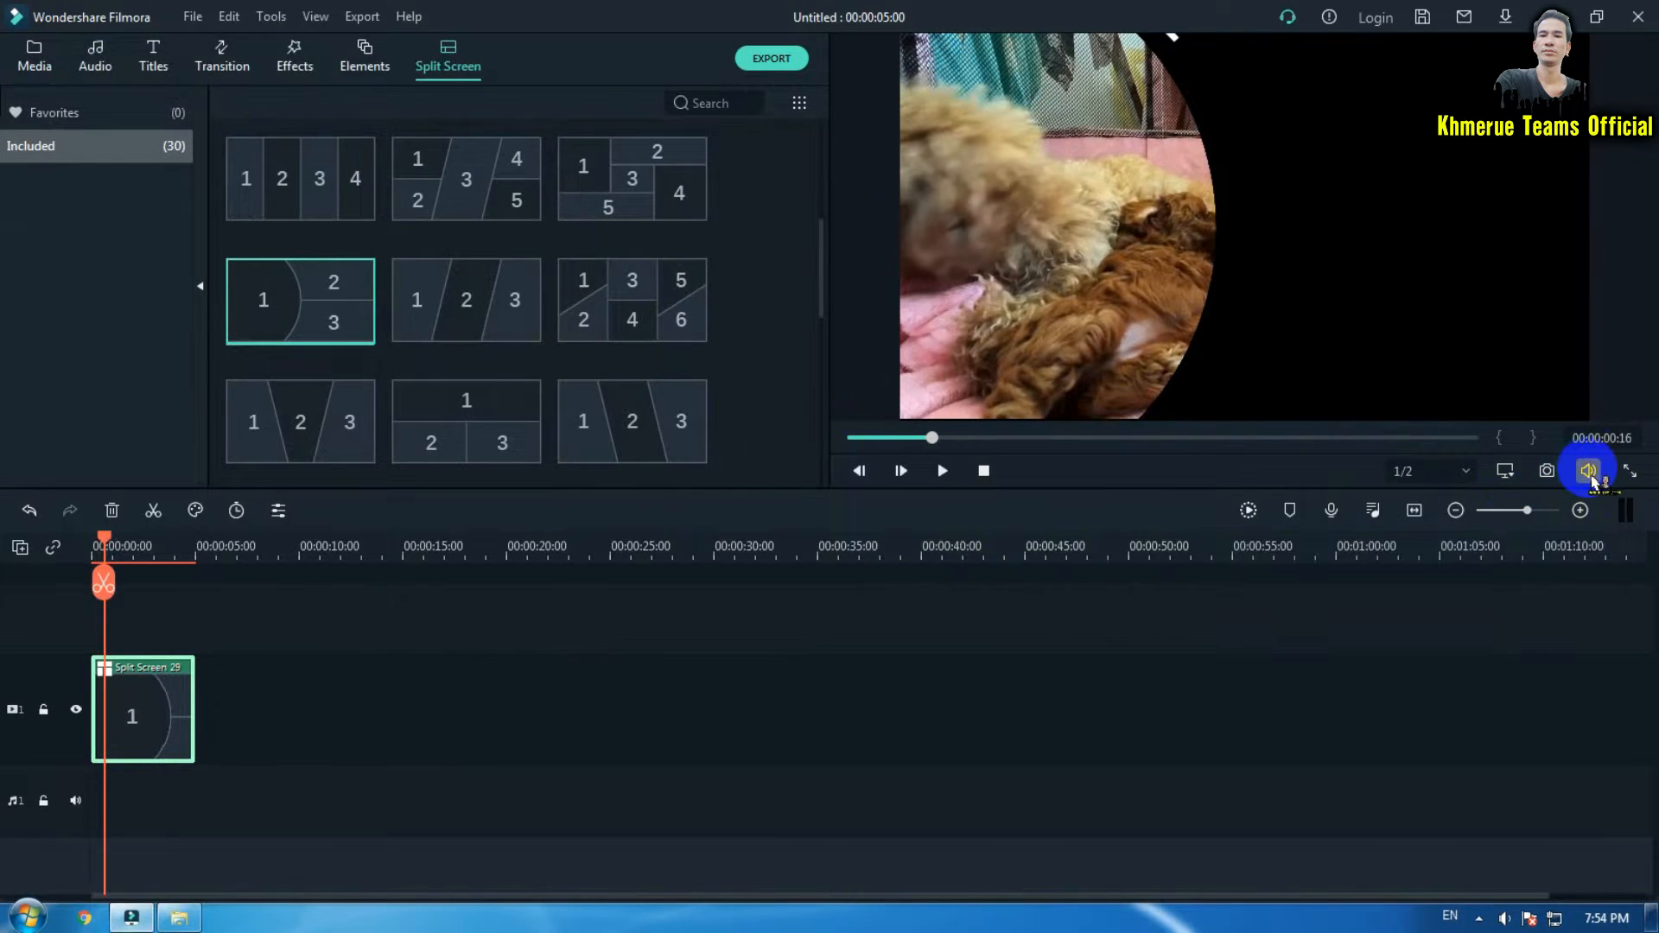
mouse_move(1587, 470)
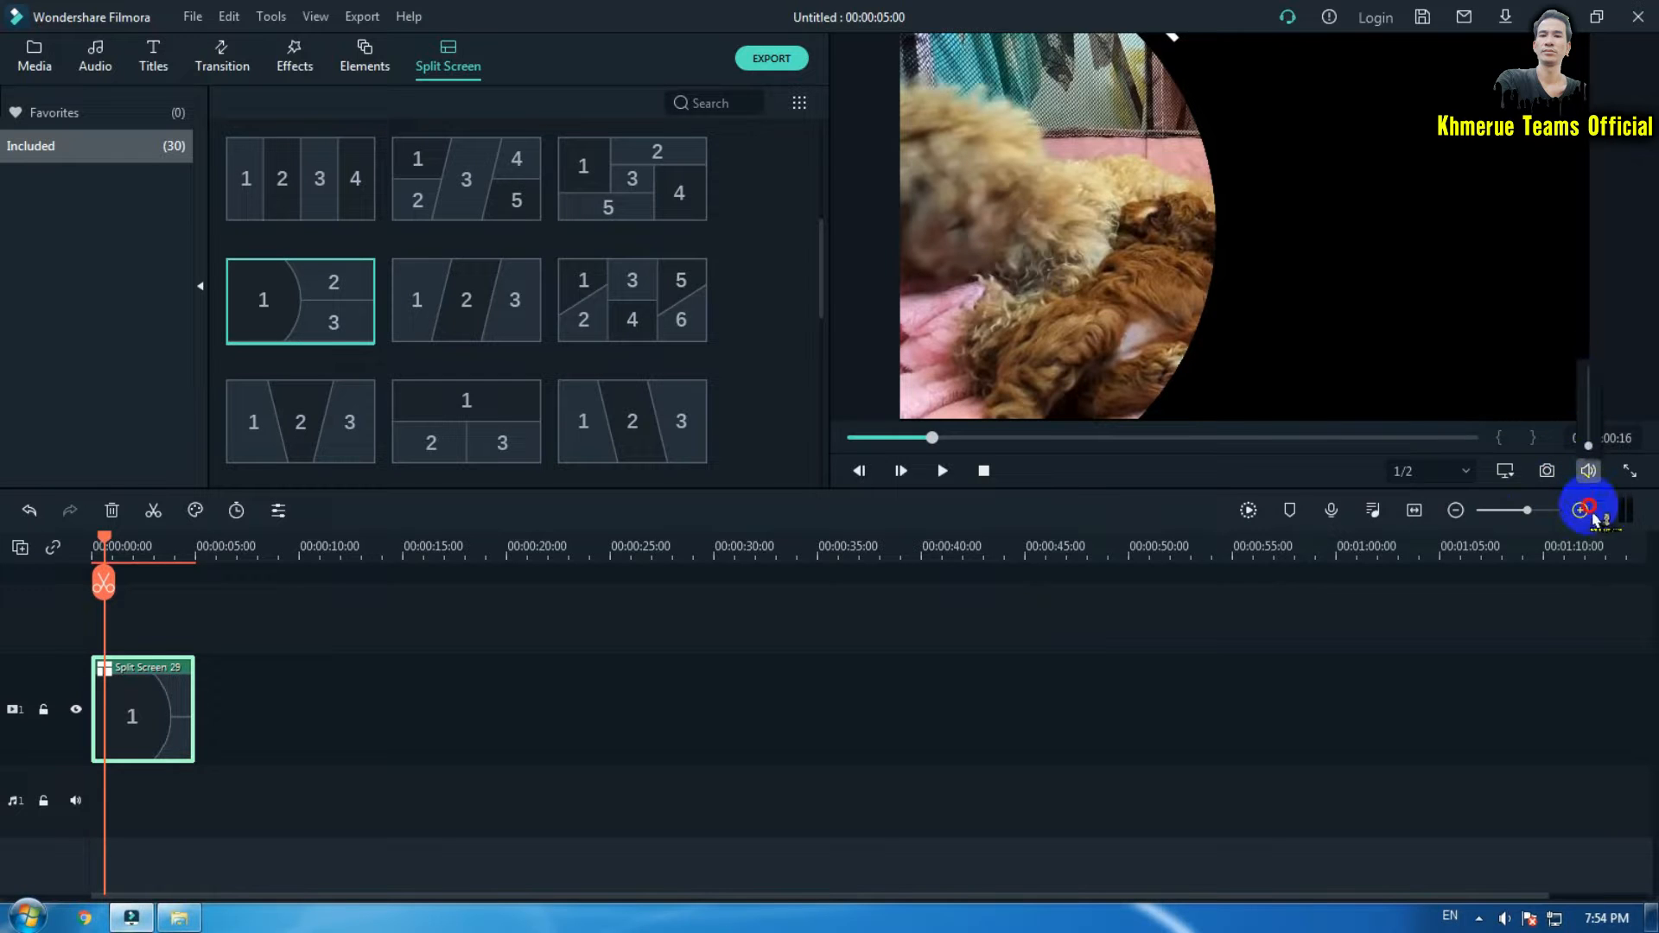
key("space")
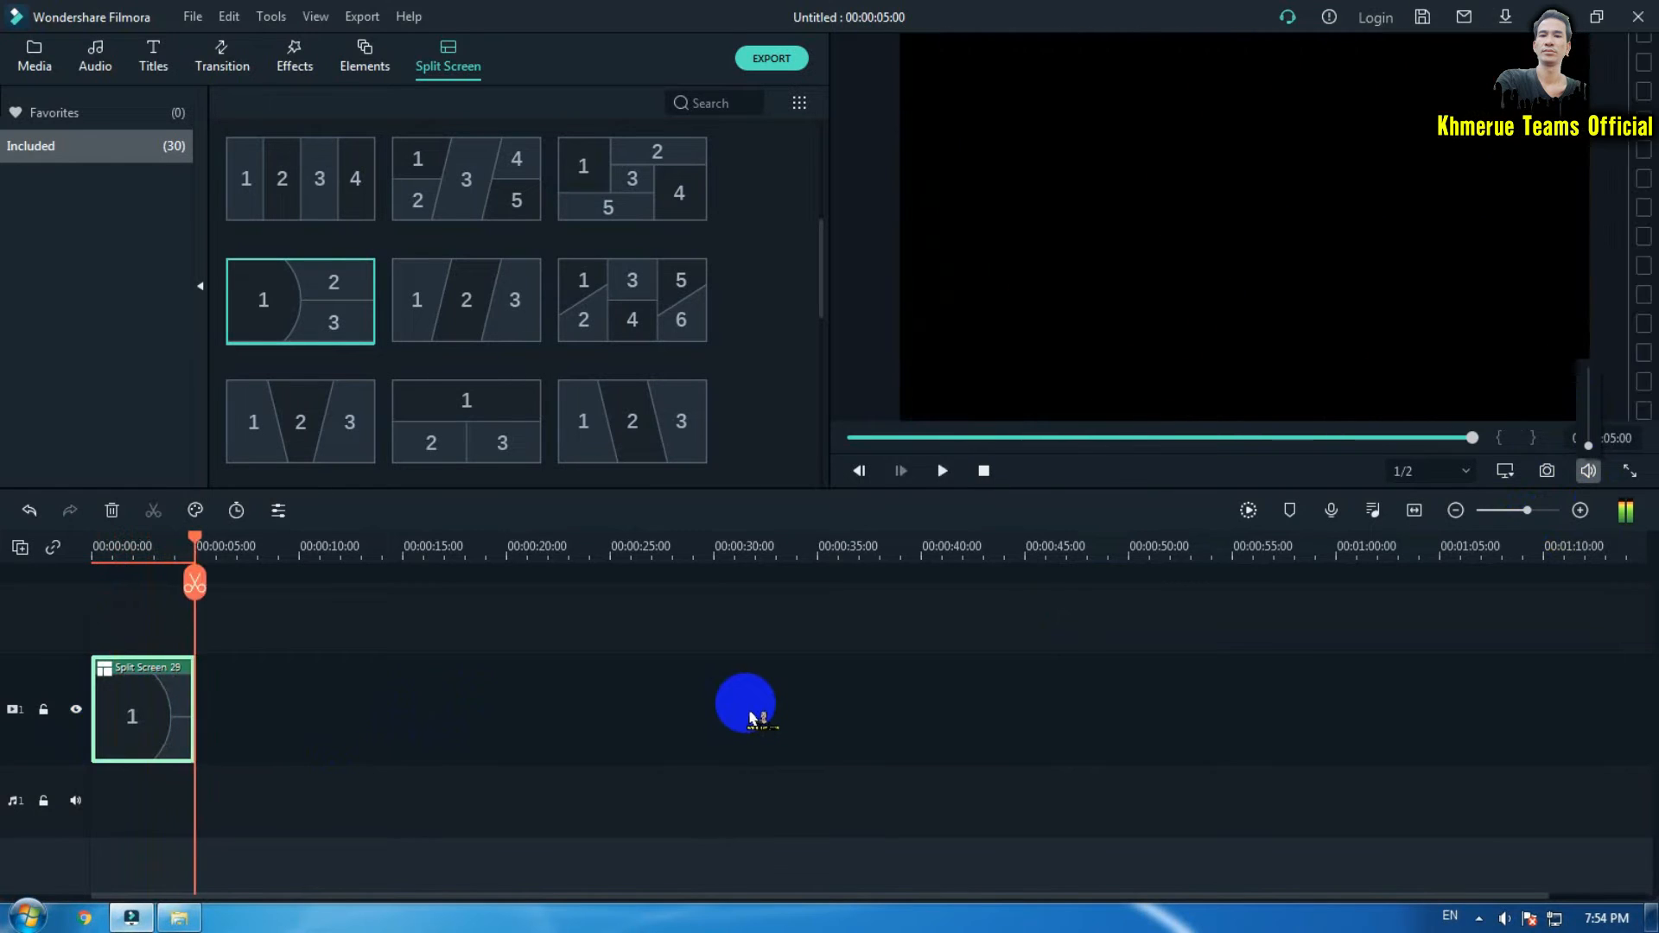
key("space")
key("space")
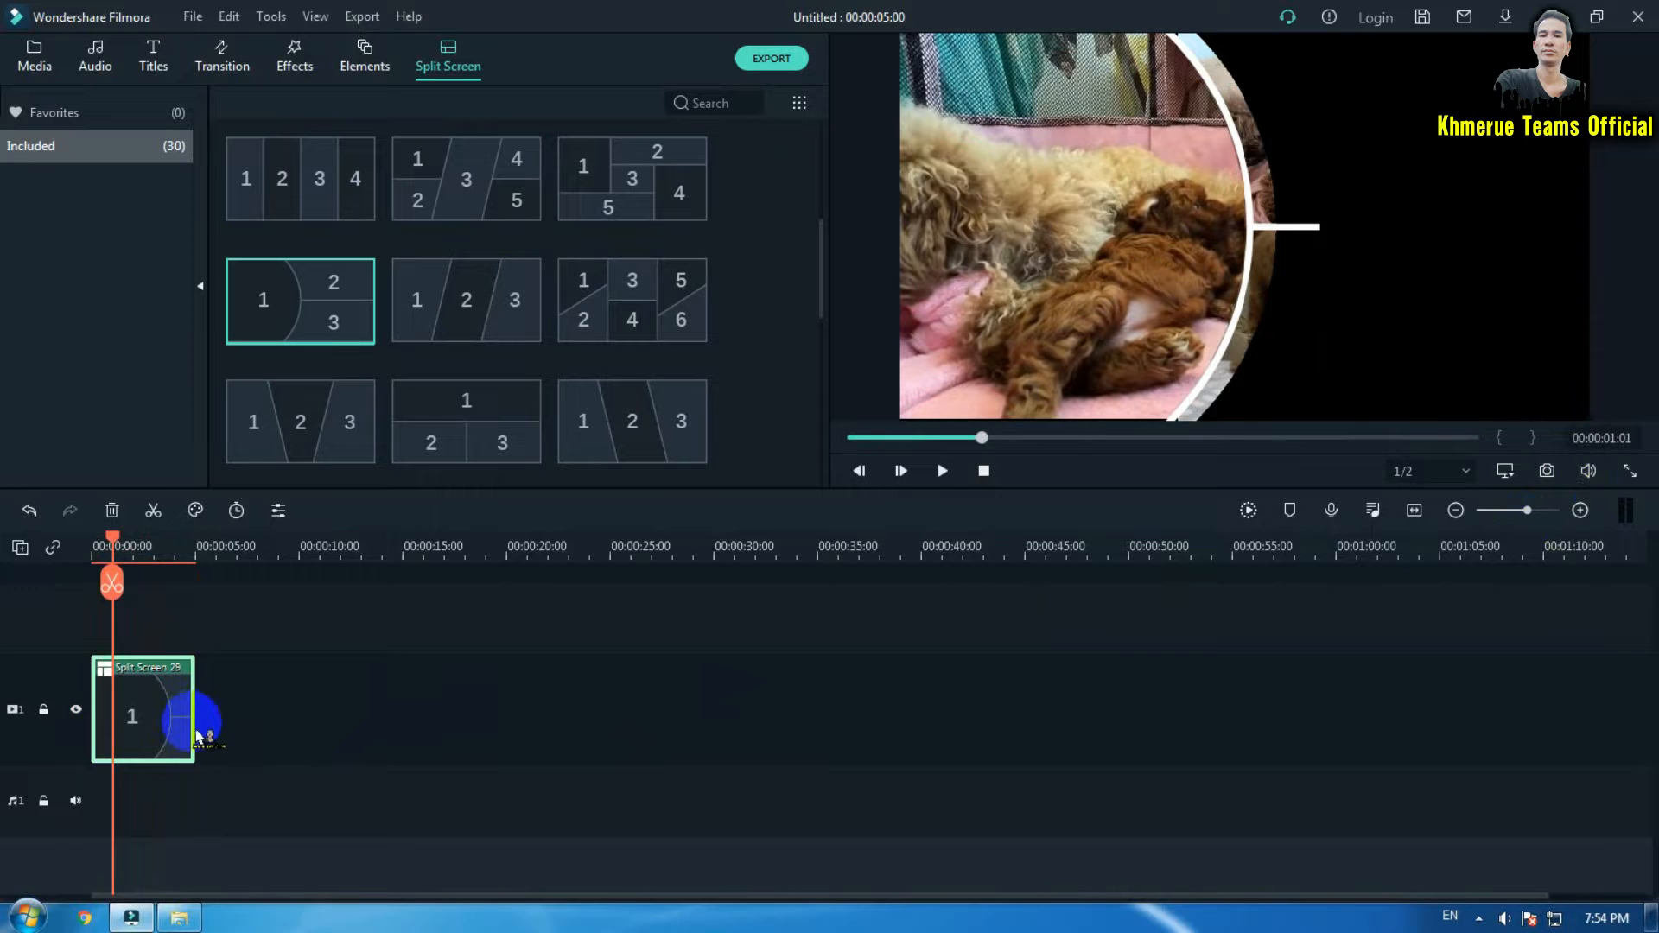
Extend the split screen clip to a duration of about 00:00:11:20 and preview it.
left_click_drag(193, 721, 337, 723)
key("space")
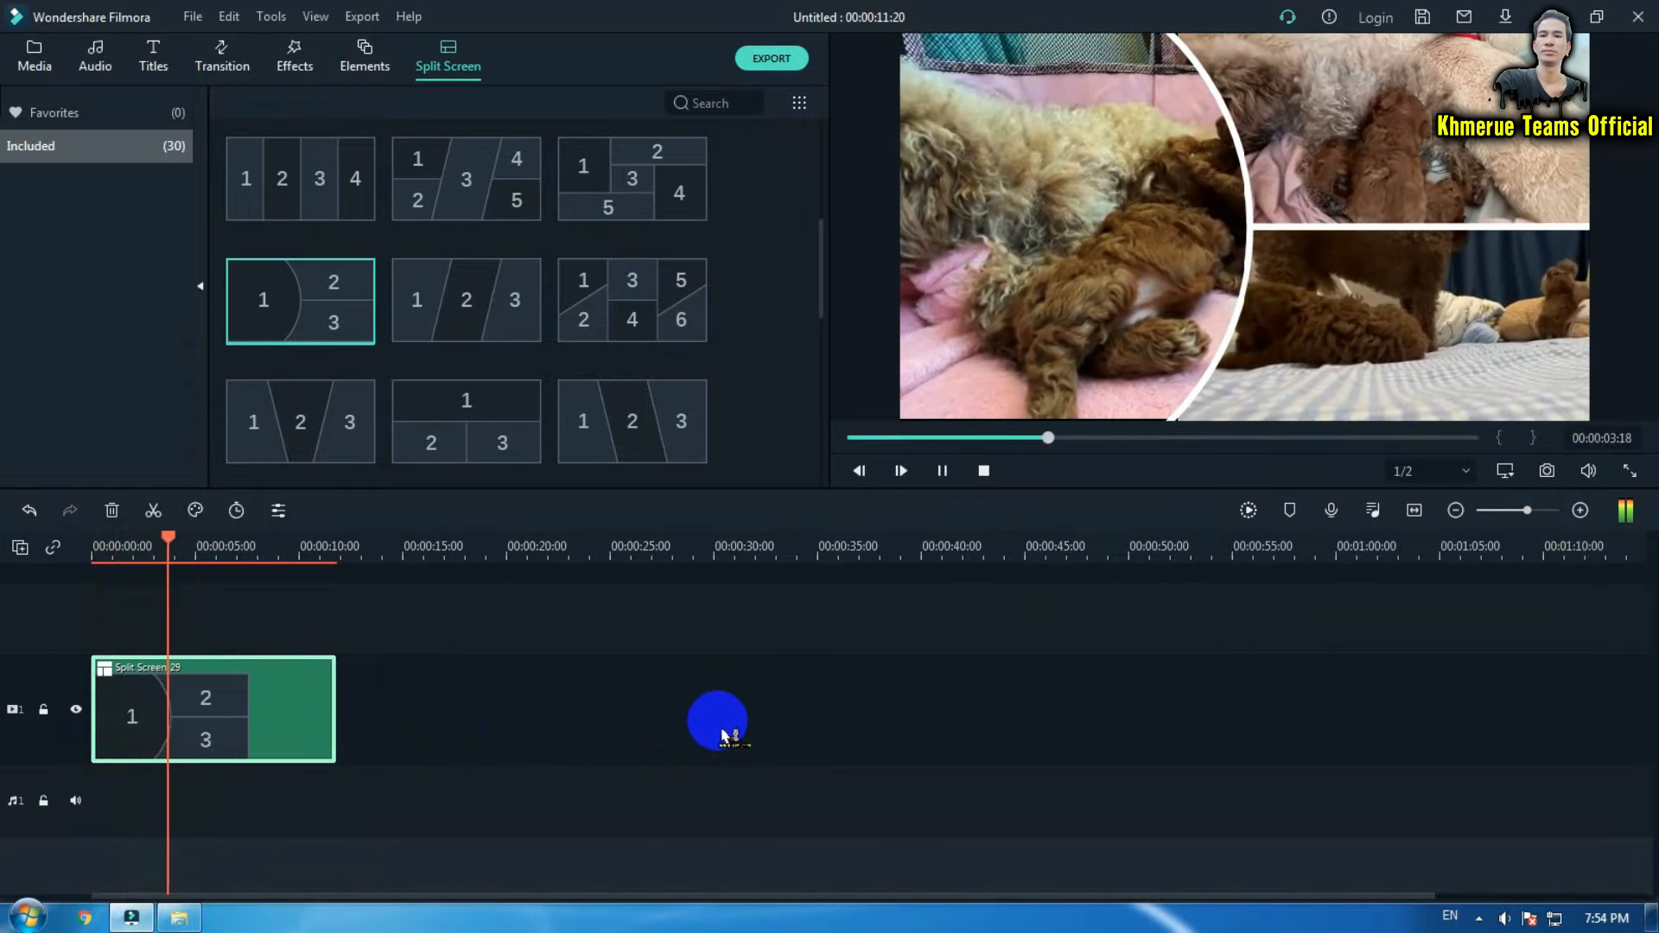
key("space")
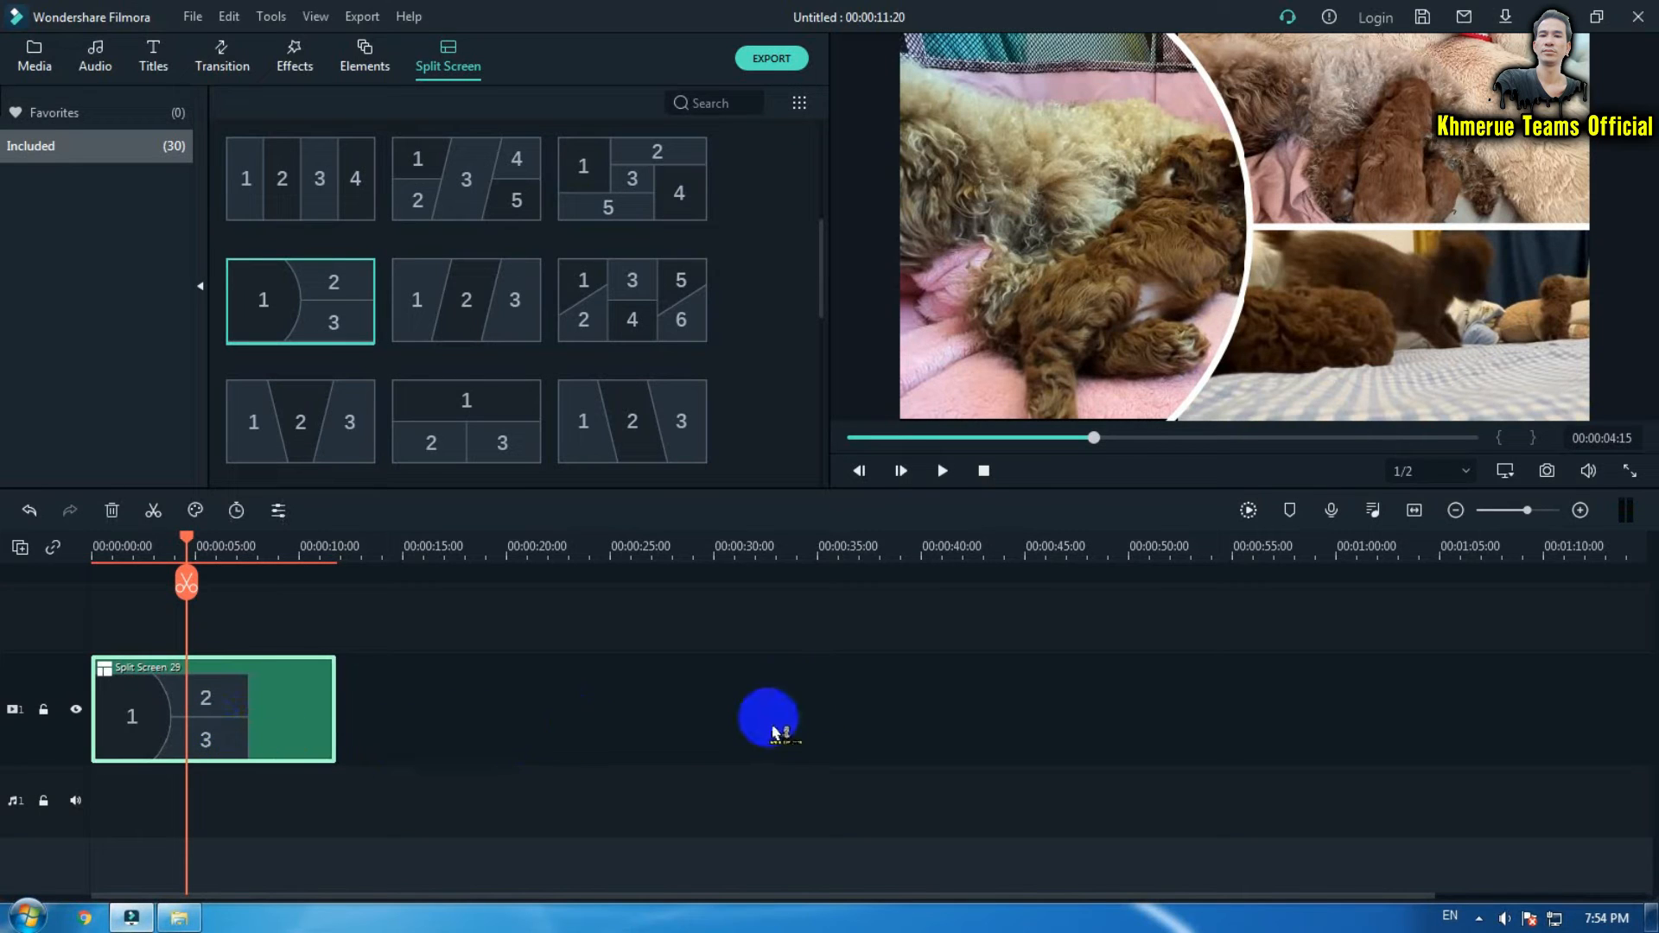
Replace the split screen clip on the timeline with split (1), keeping the project settings of 1920 x 1080 25fps.
key("Delete")
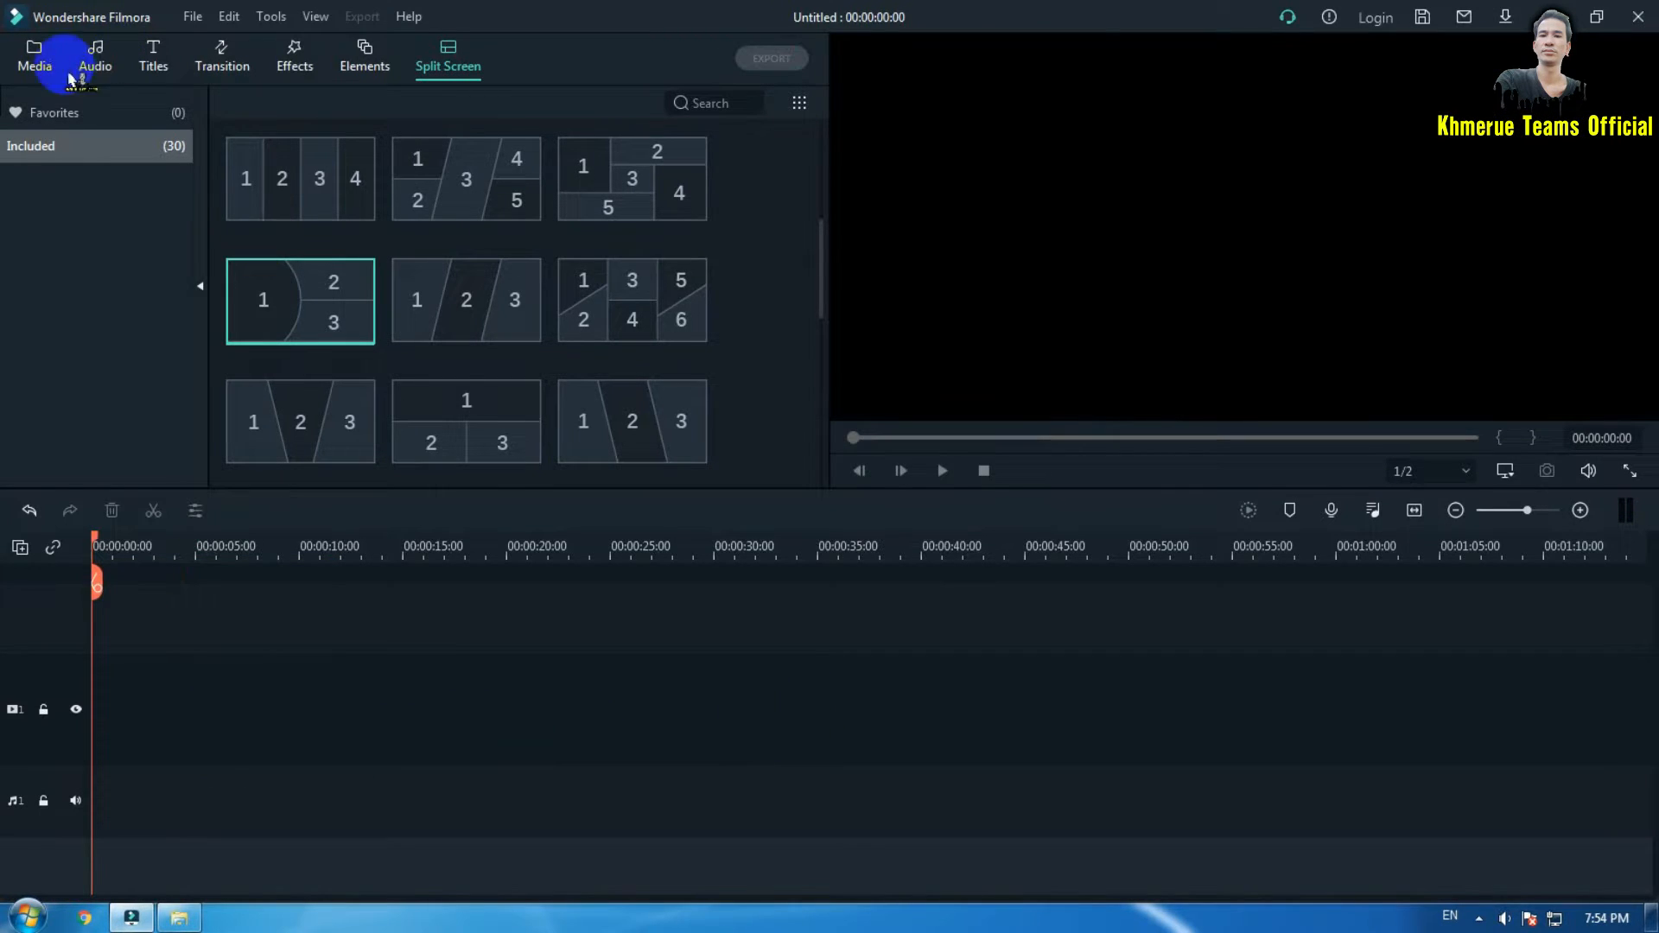
left_click(42, 74)
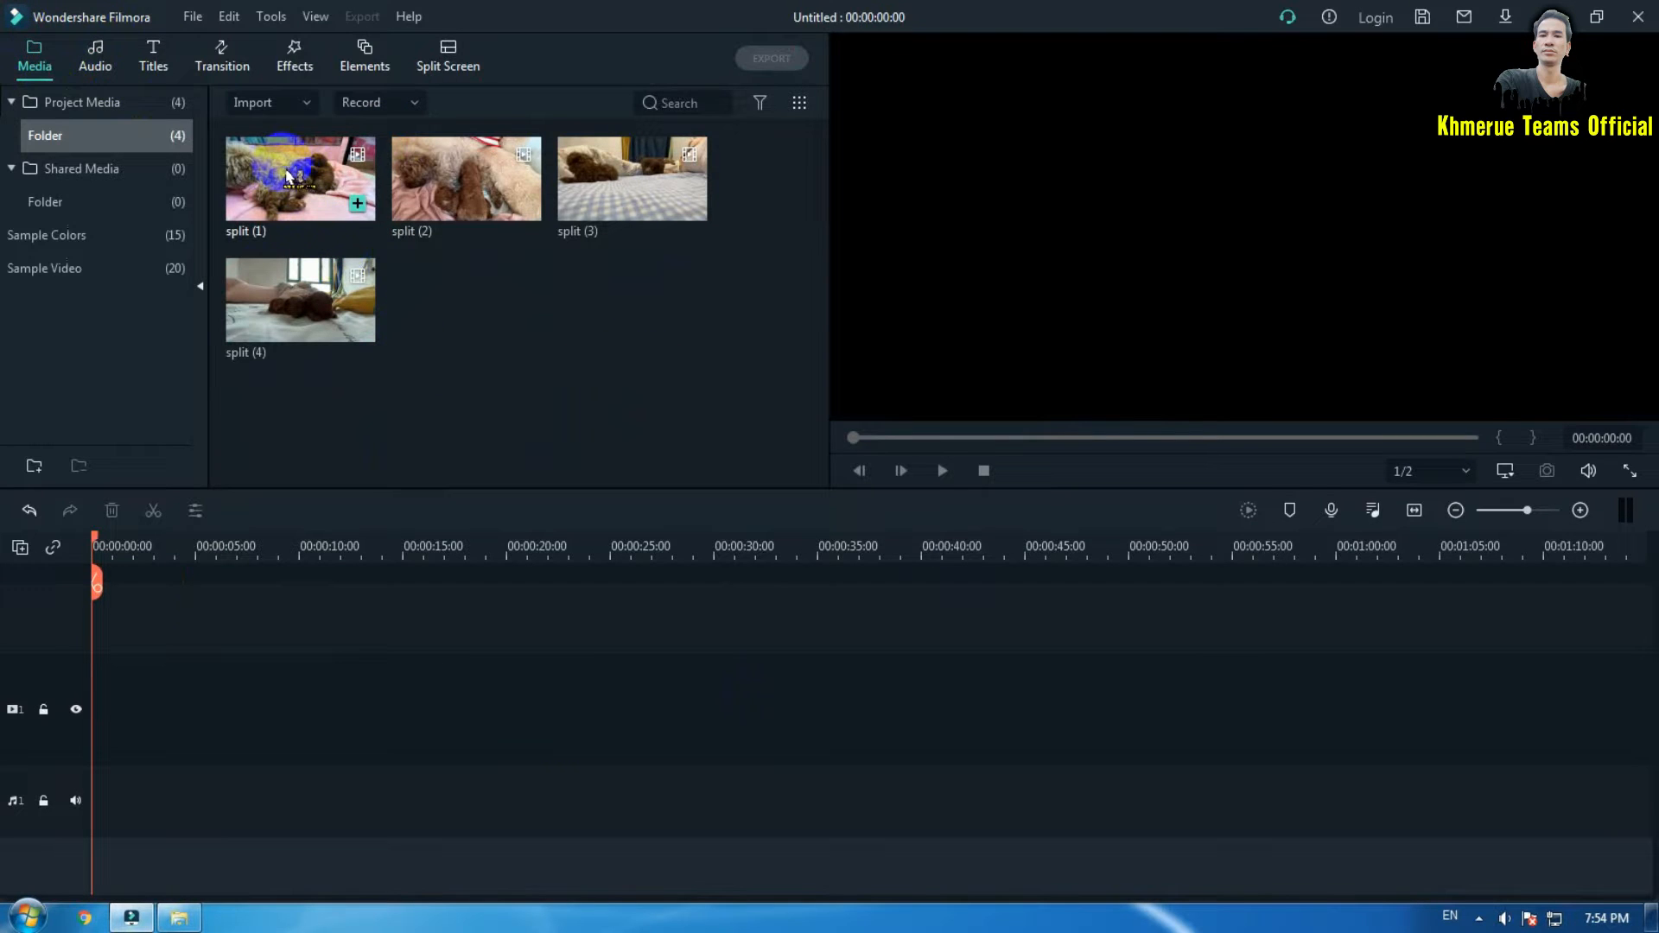
left_click_drag(289, 177, 97, 740)
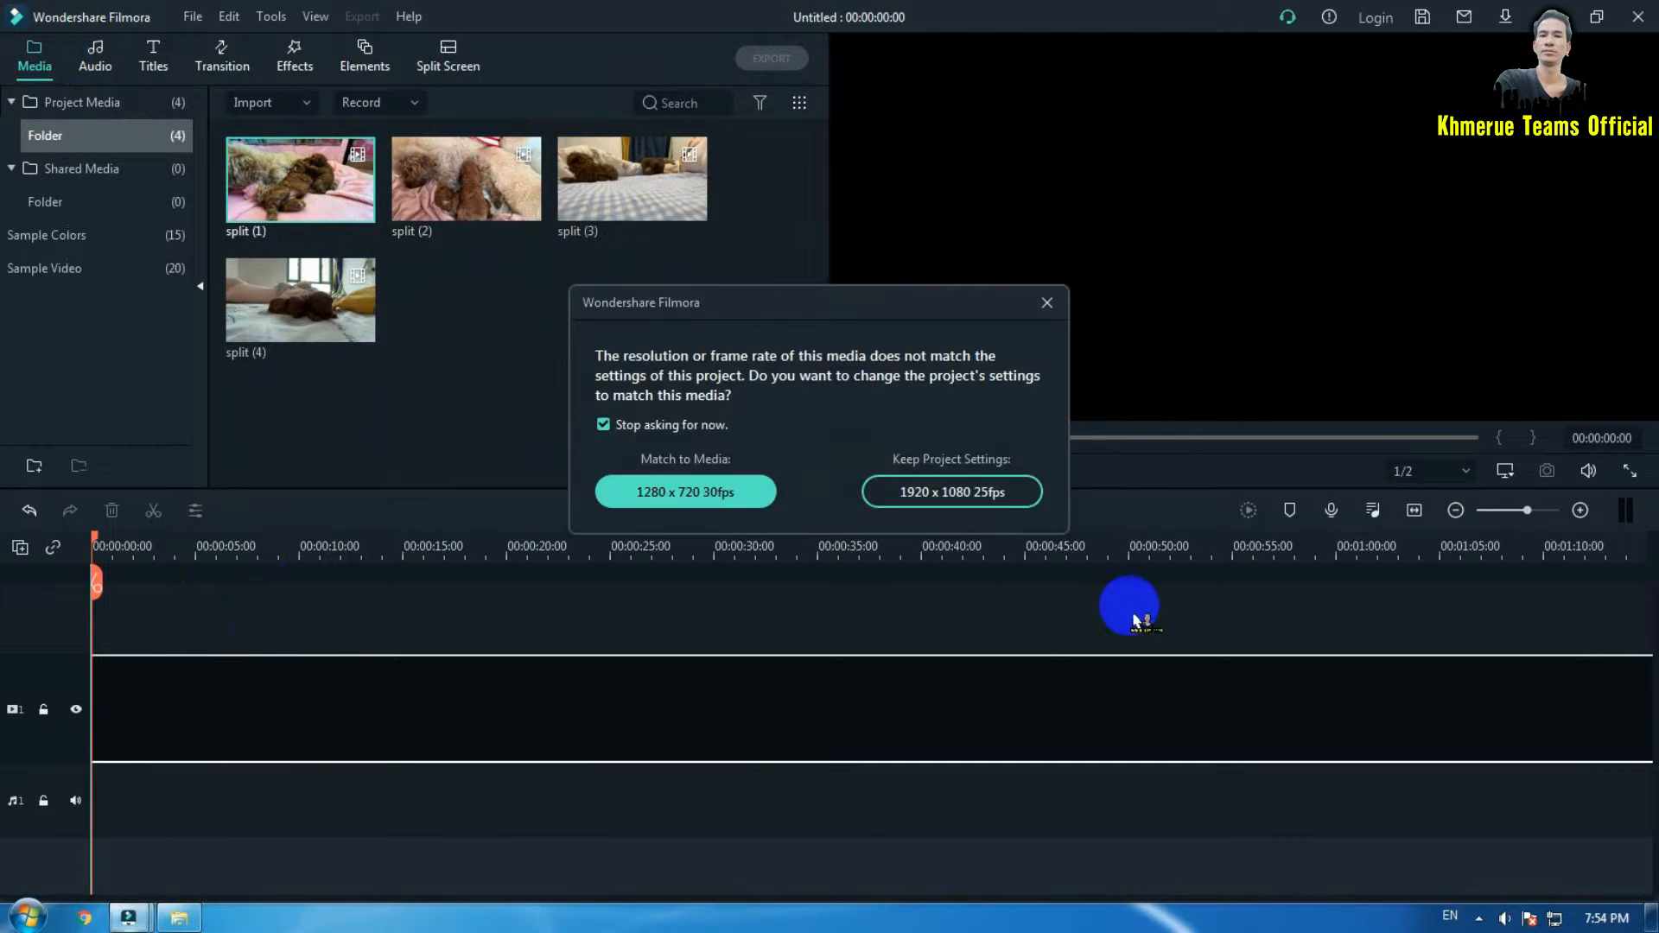
left_click(971, 495)
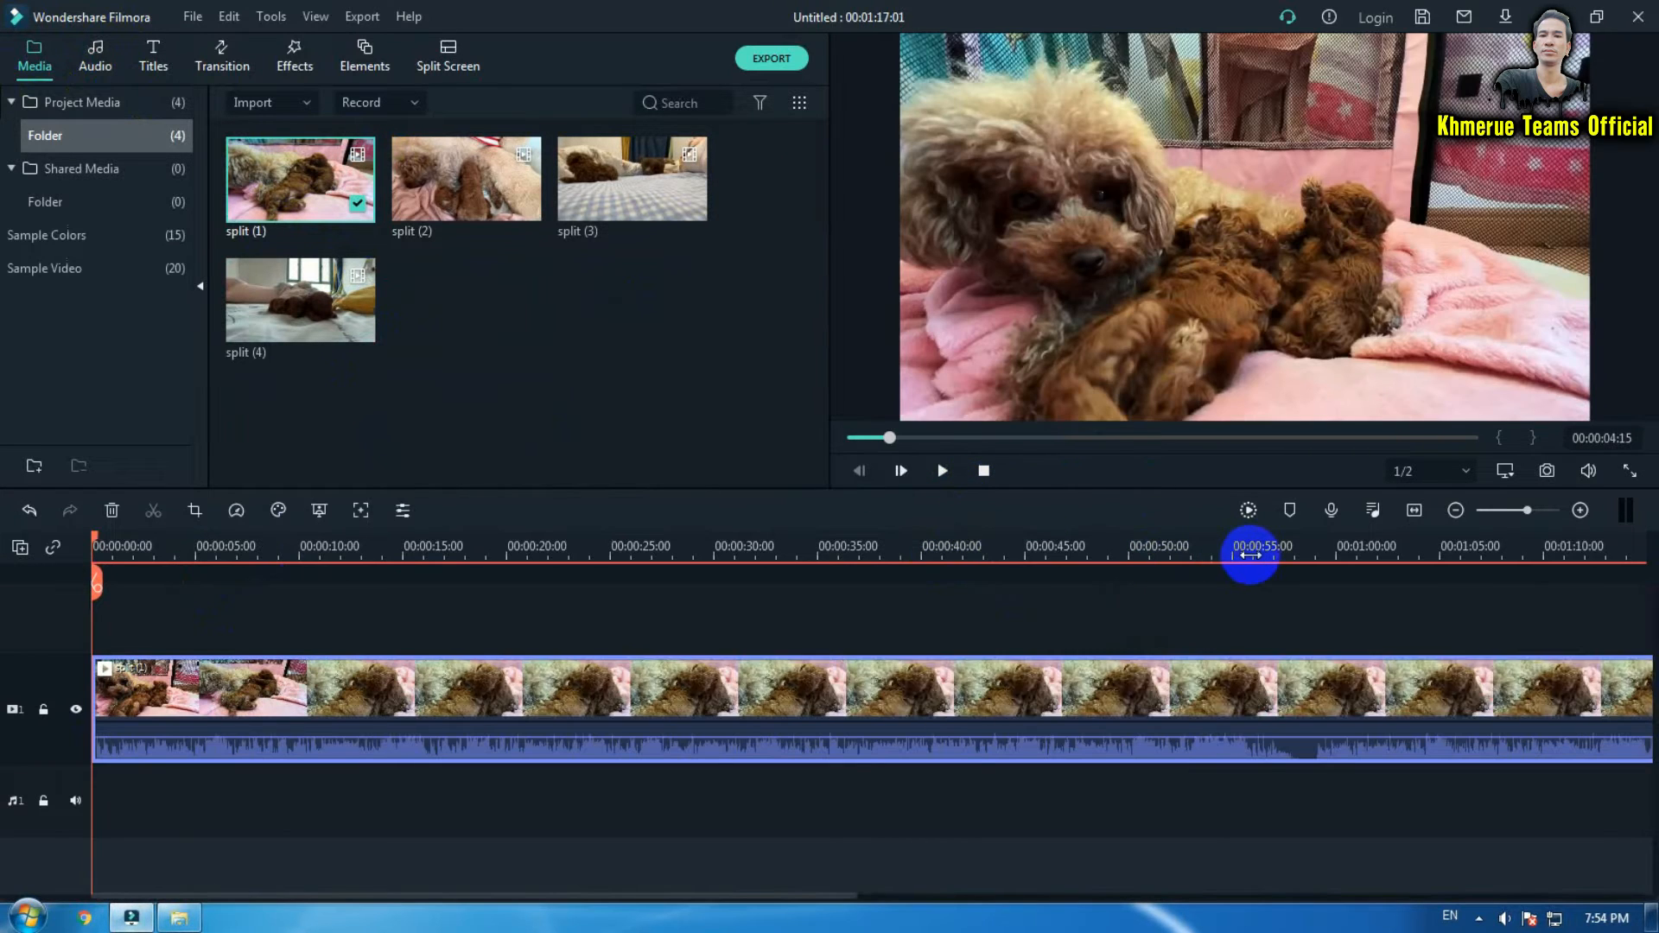
Trim the end of split (1) so the clip lasts about 00:00:14:05.
left_click_drag(1250, 554, 440, 561)
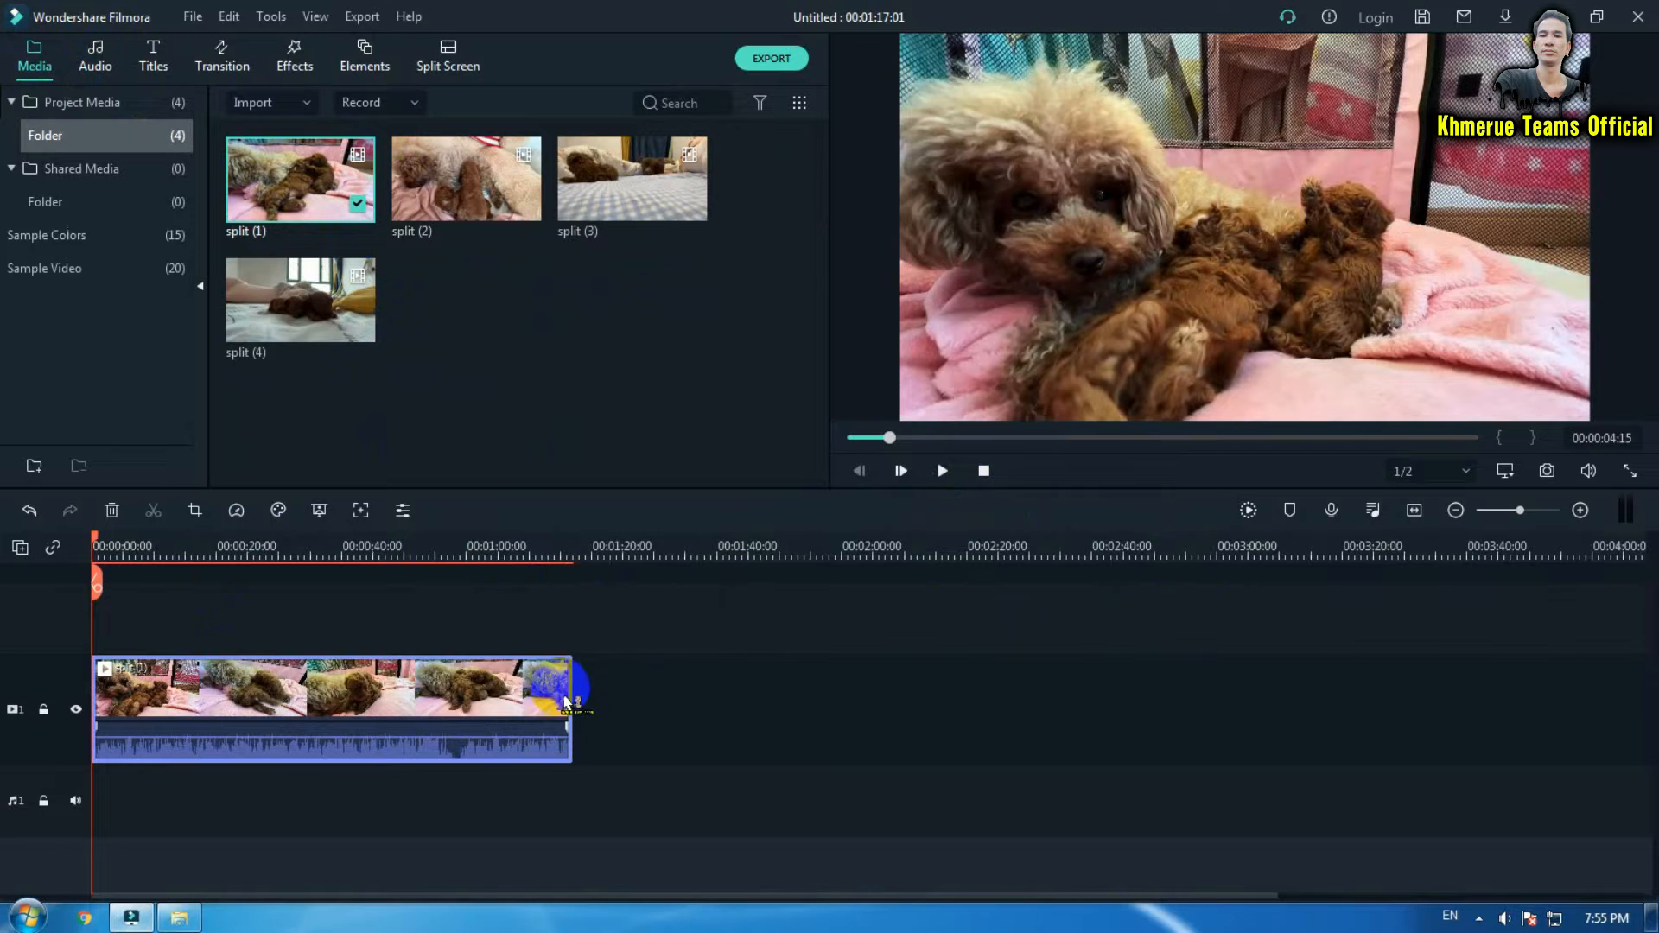
left_click_drag(573, 697, 178, 686)
left_click_drag(381, 555, 796, 568)
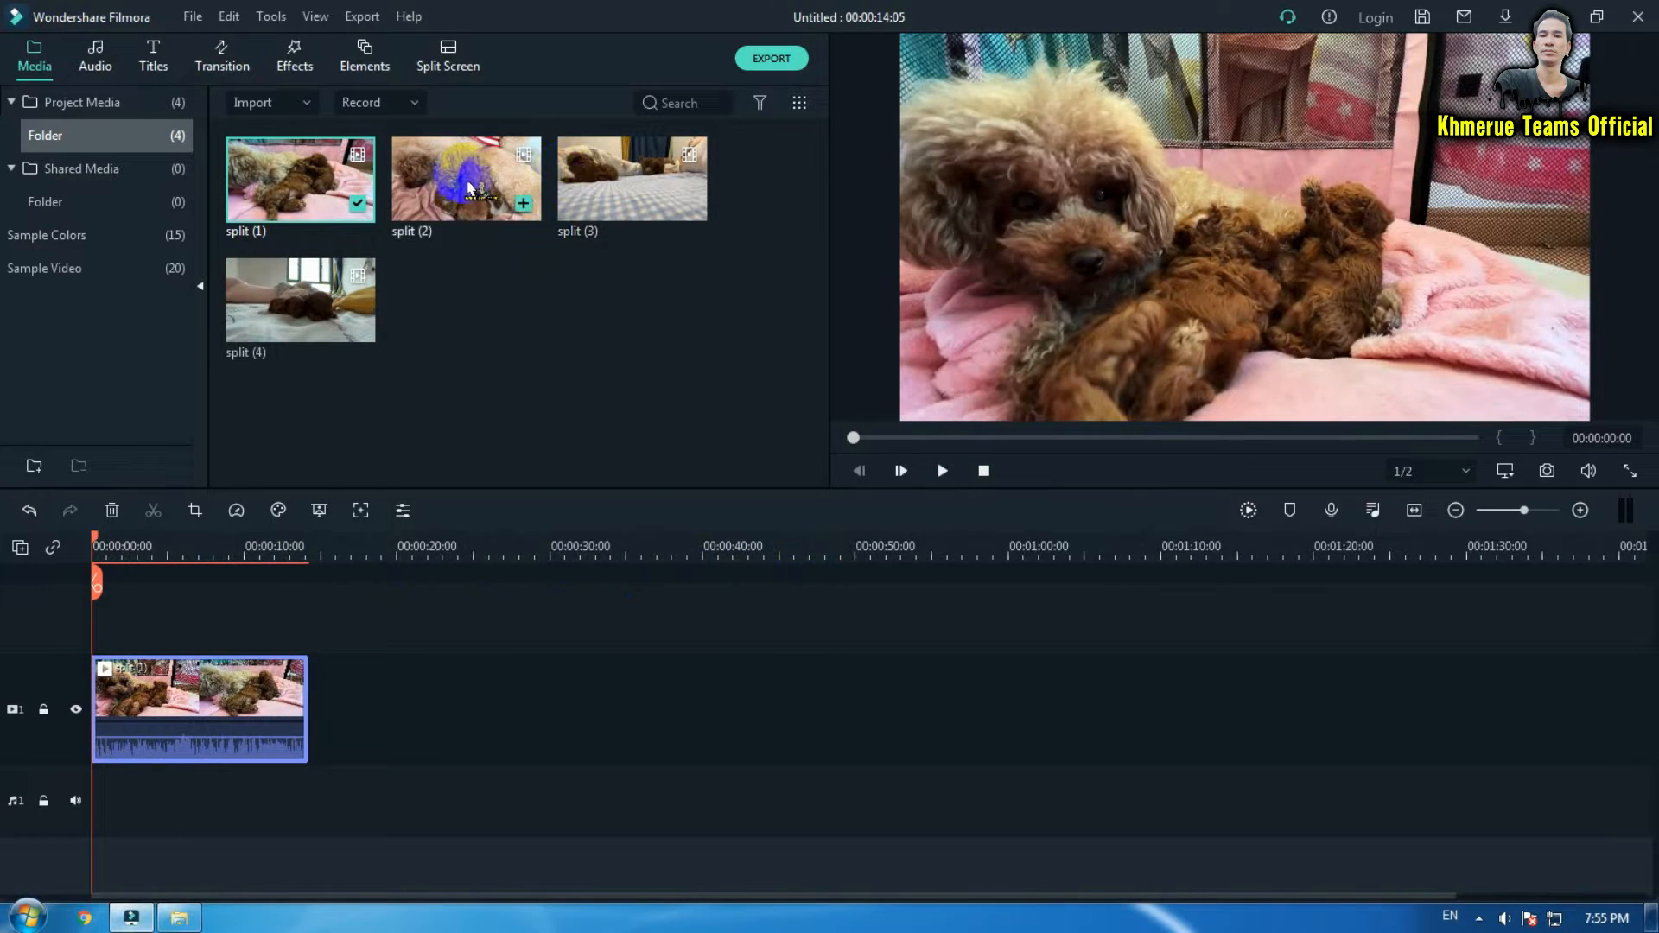
Add split (2) on a new track above split (1) and trim its end to match split (1) at 00:00:14:05.
left_click_drag(433, 174, 113, 613)
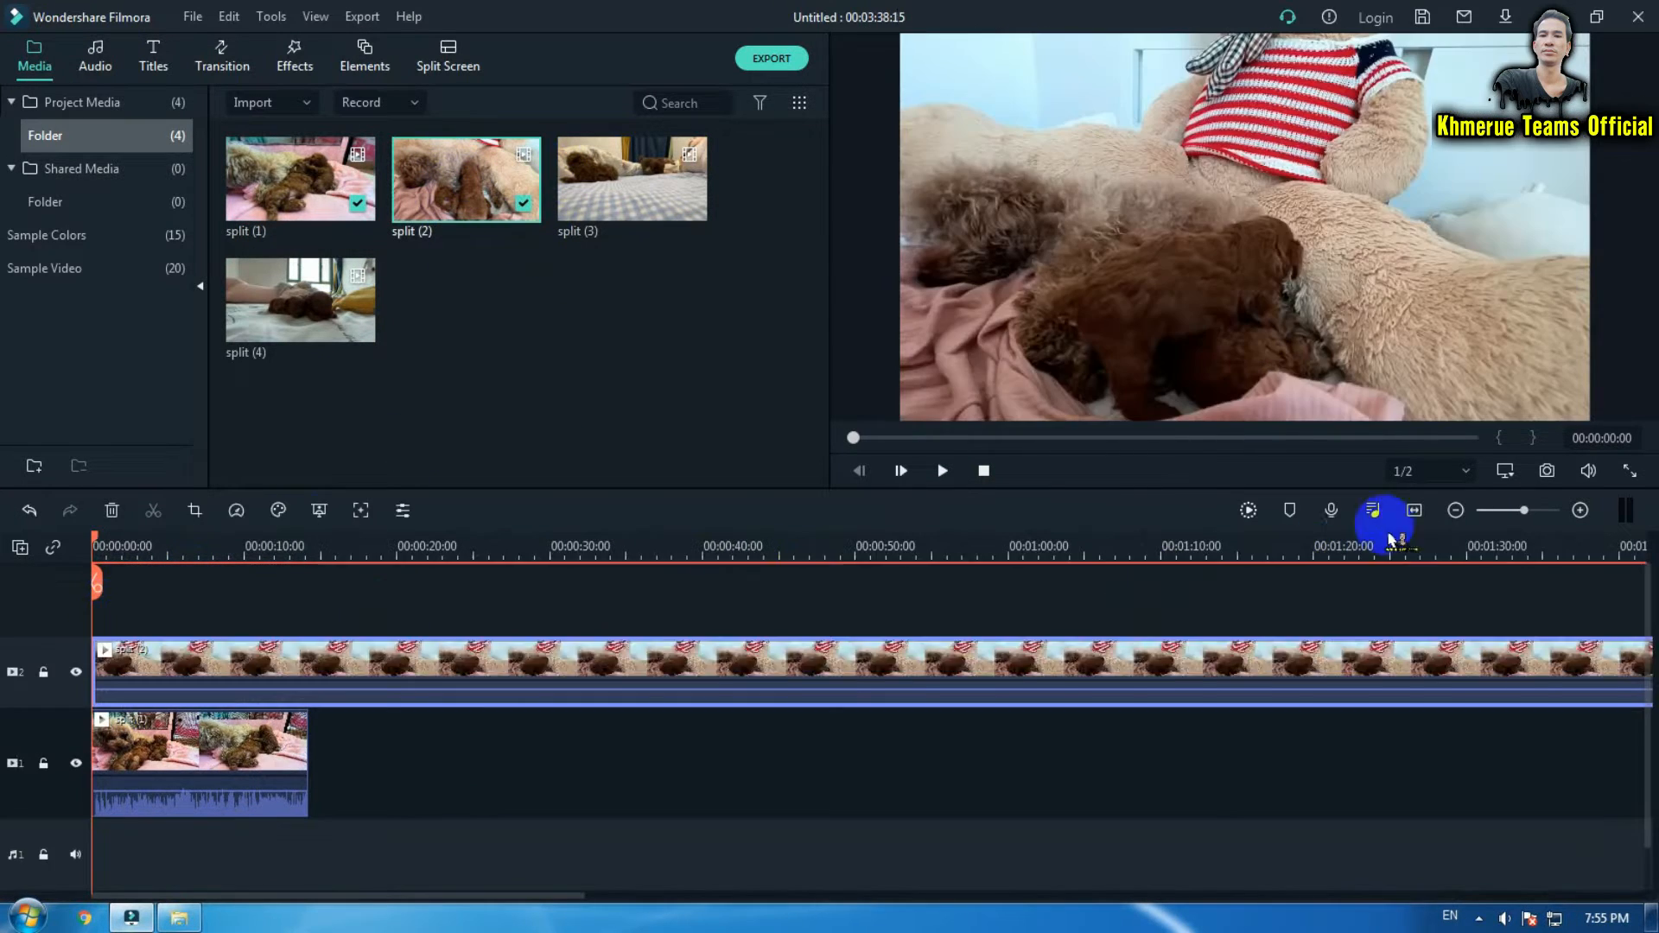
left_click_drag(1457, 546, 537, 555)
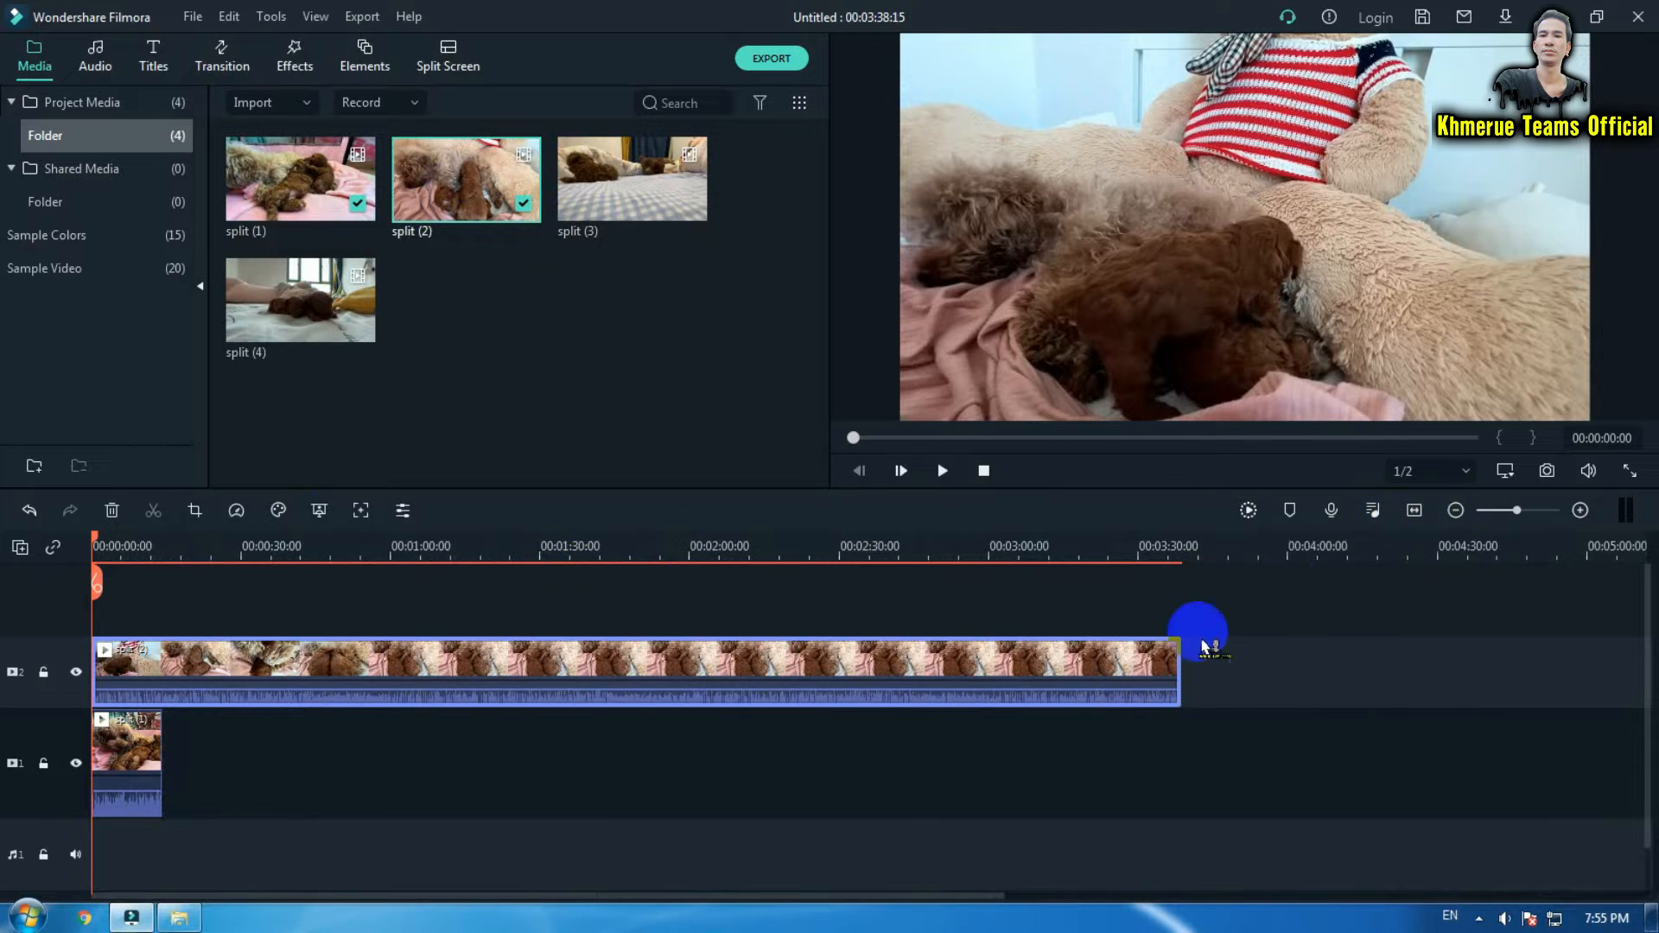
left_click_drag(1177, 670, 165, 672)
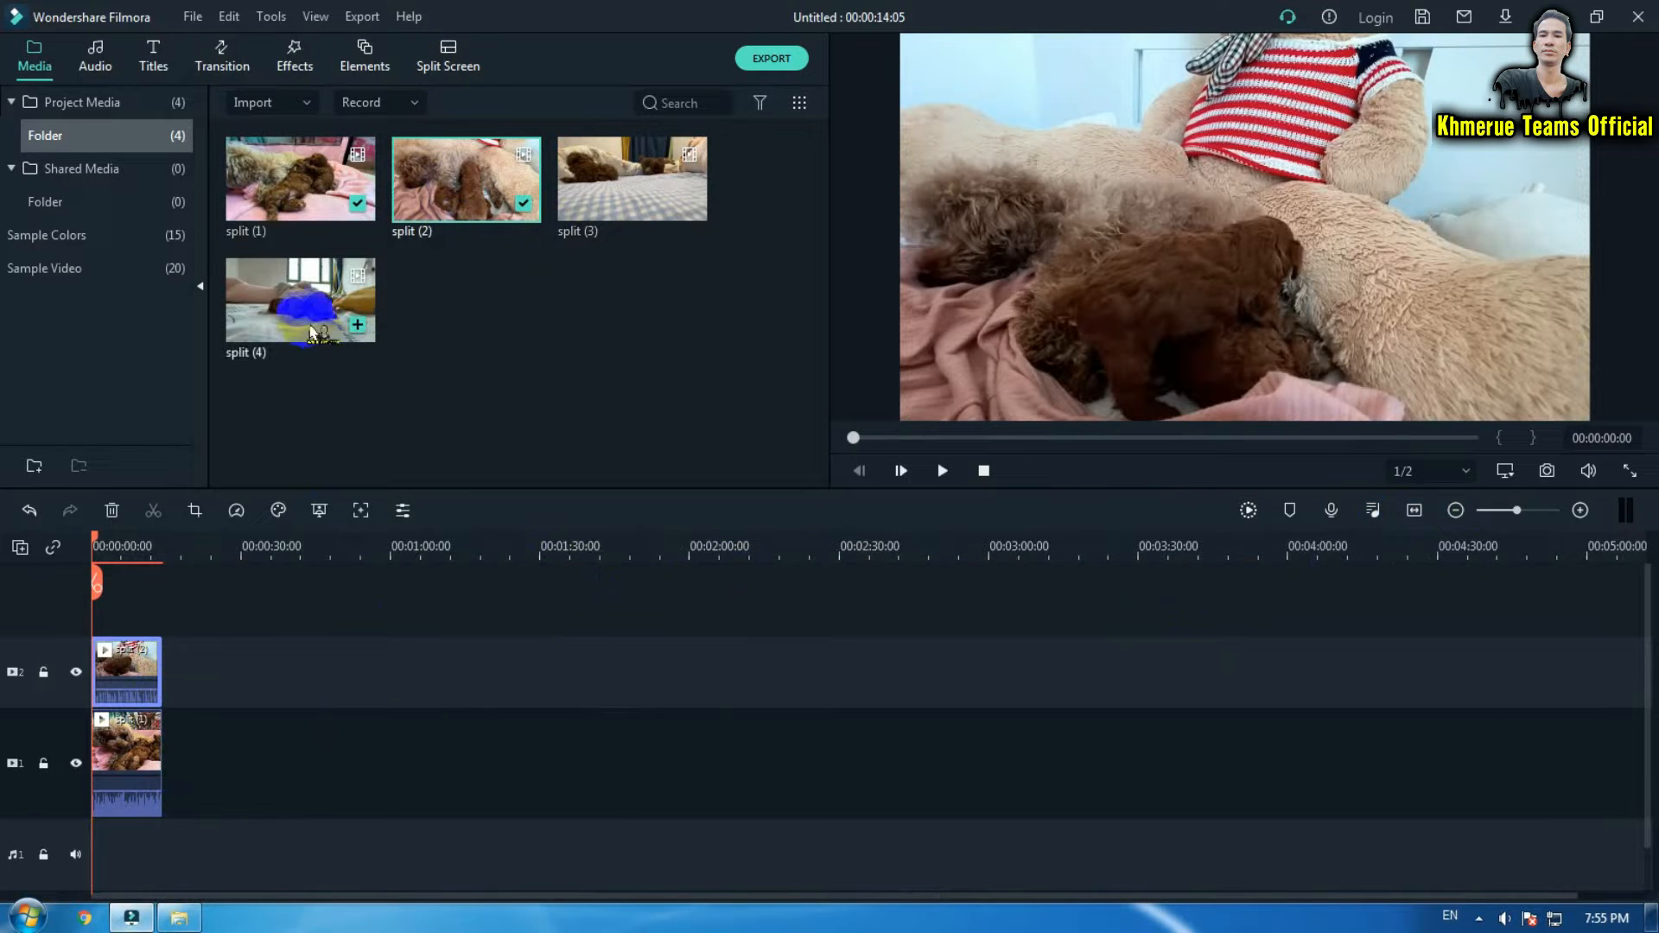
Add split (4) on a third track above the other clips and trim its end to 00:00:14:05.
left_click_drag(293, 296, 99, 611)
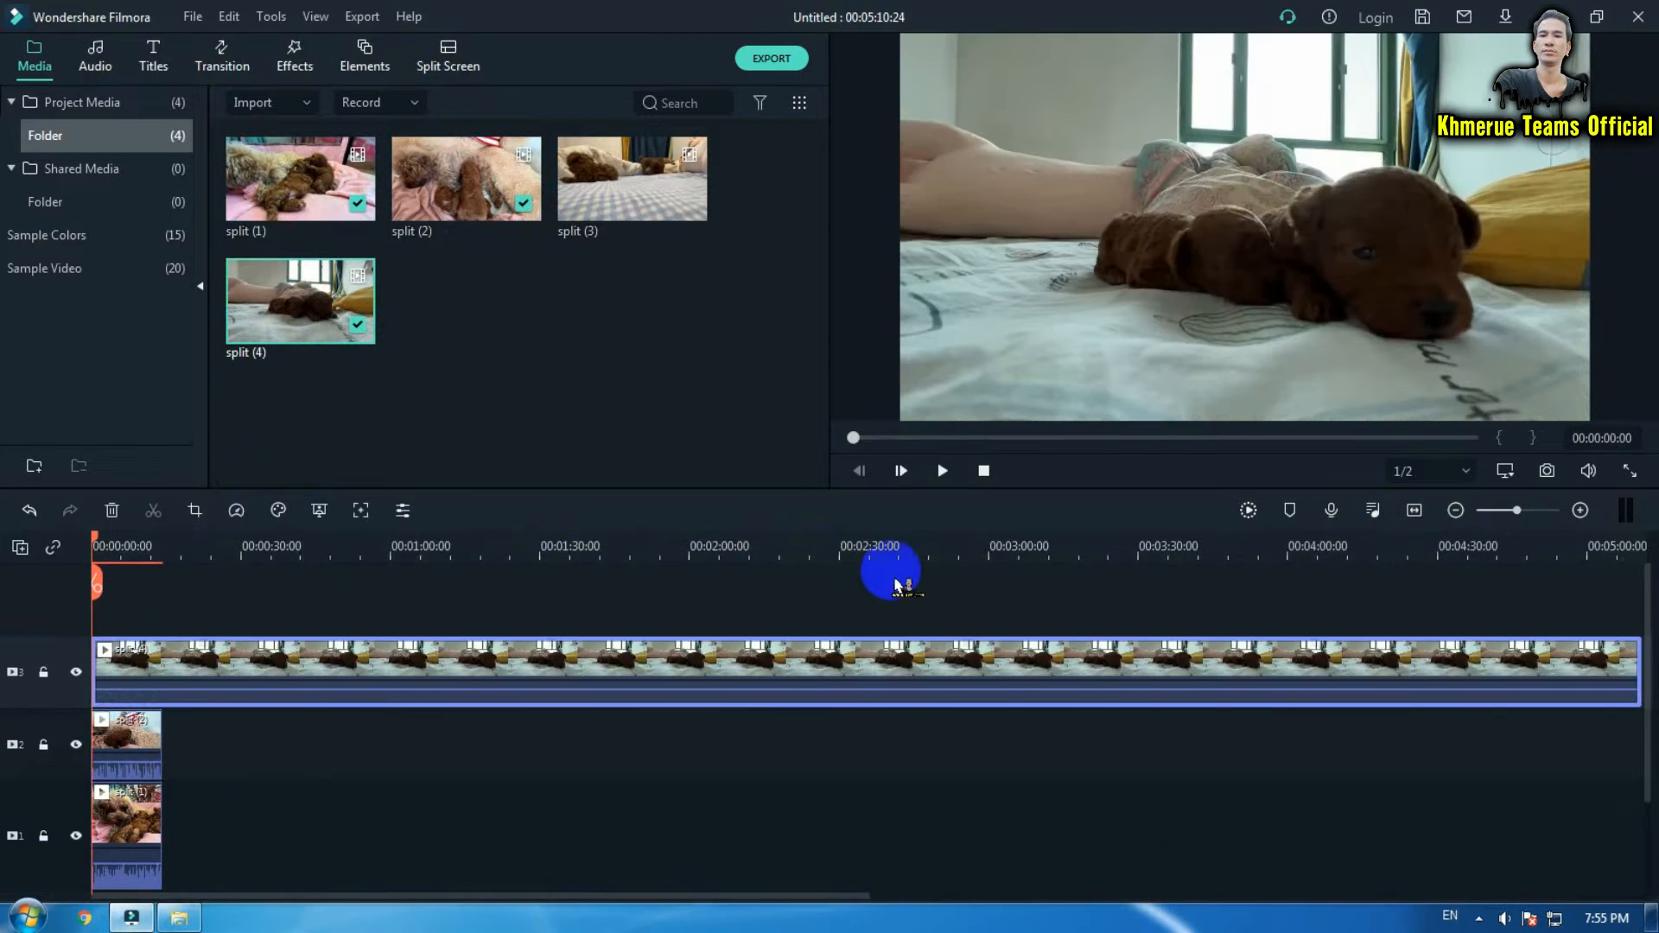
left_click_drag(1394, 556, 795, 586)
left_click_drag(841, 669, 134, 691)
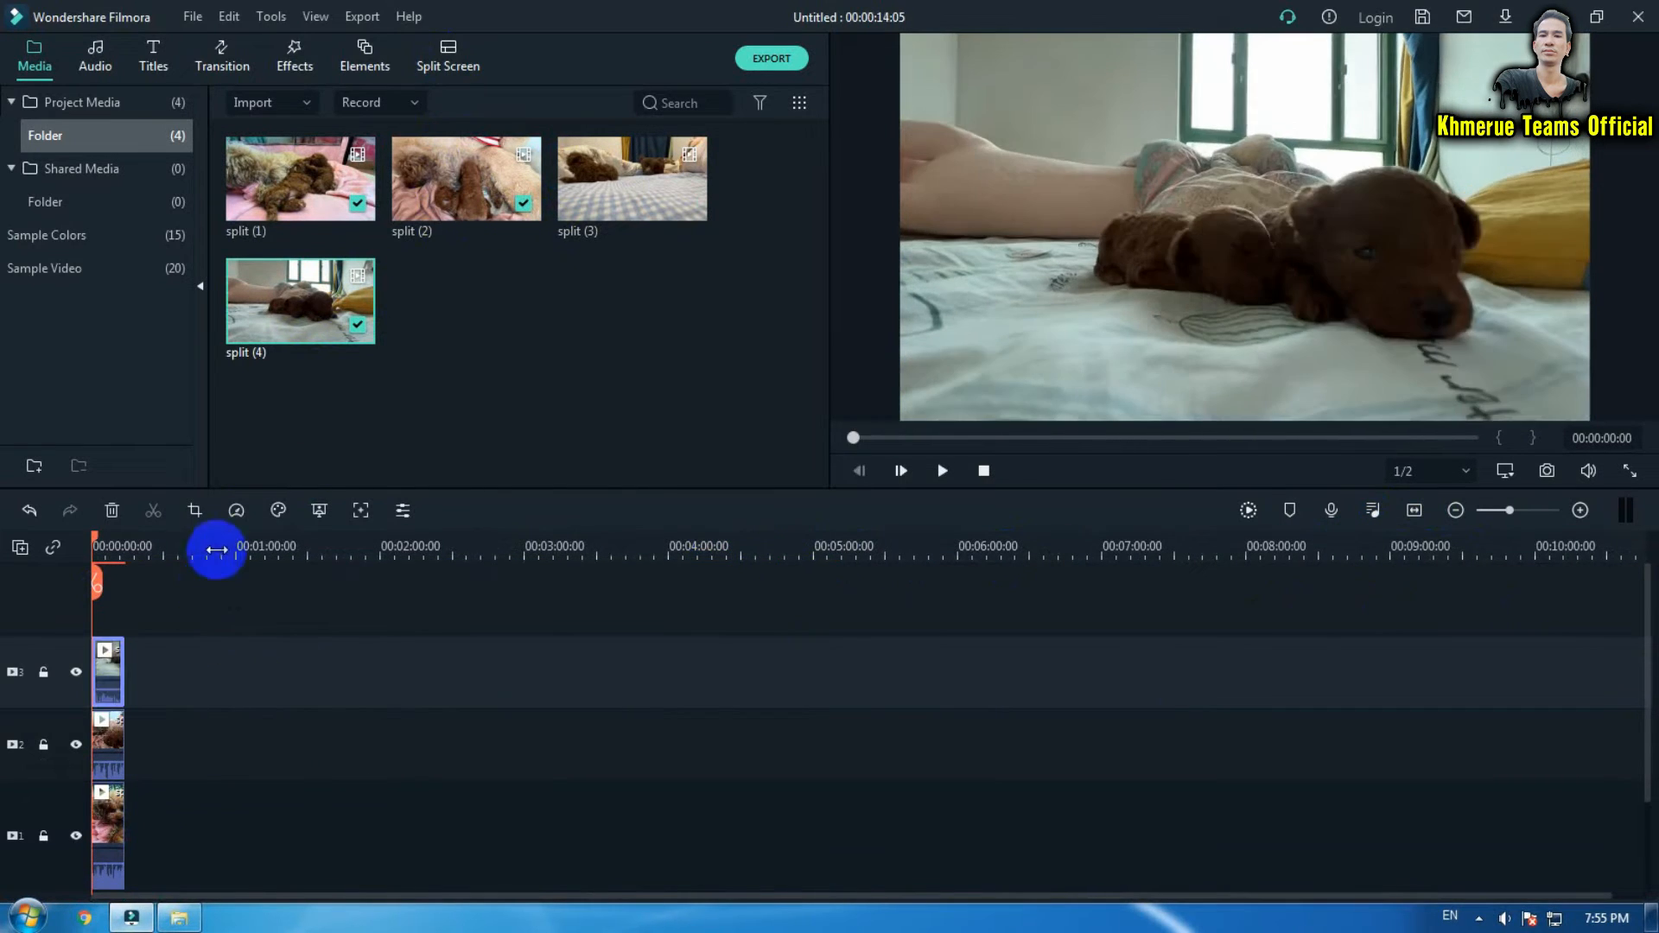
left_click_drag(222, 554, 1318, 559)
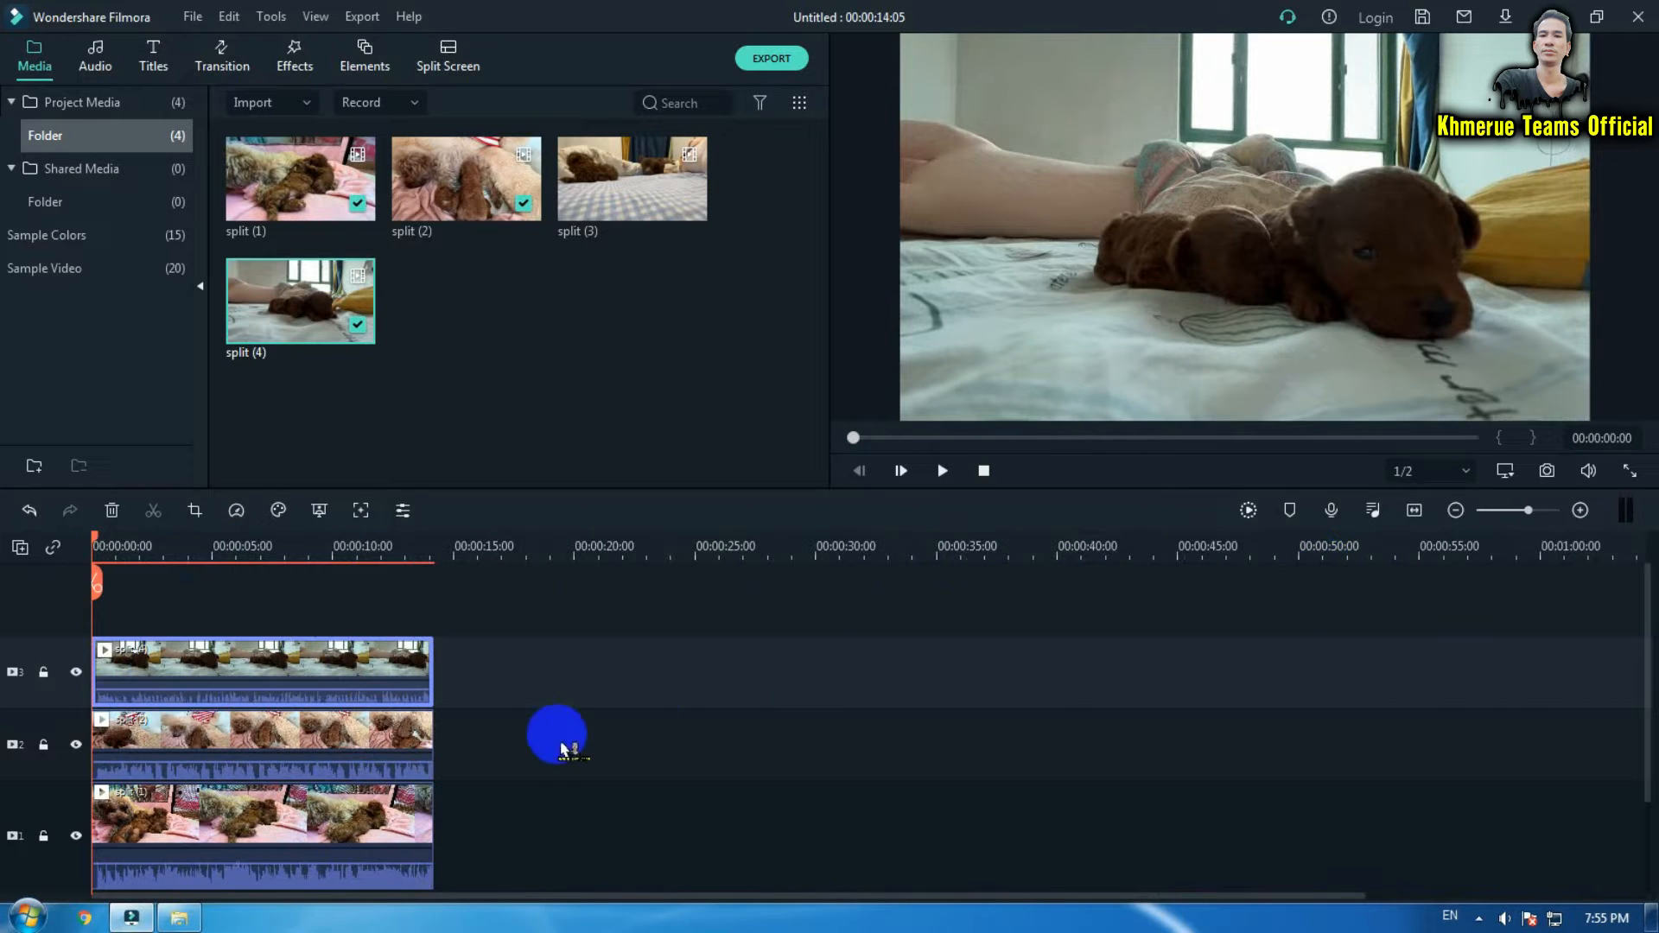
left_click(743, 750)
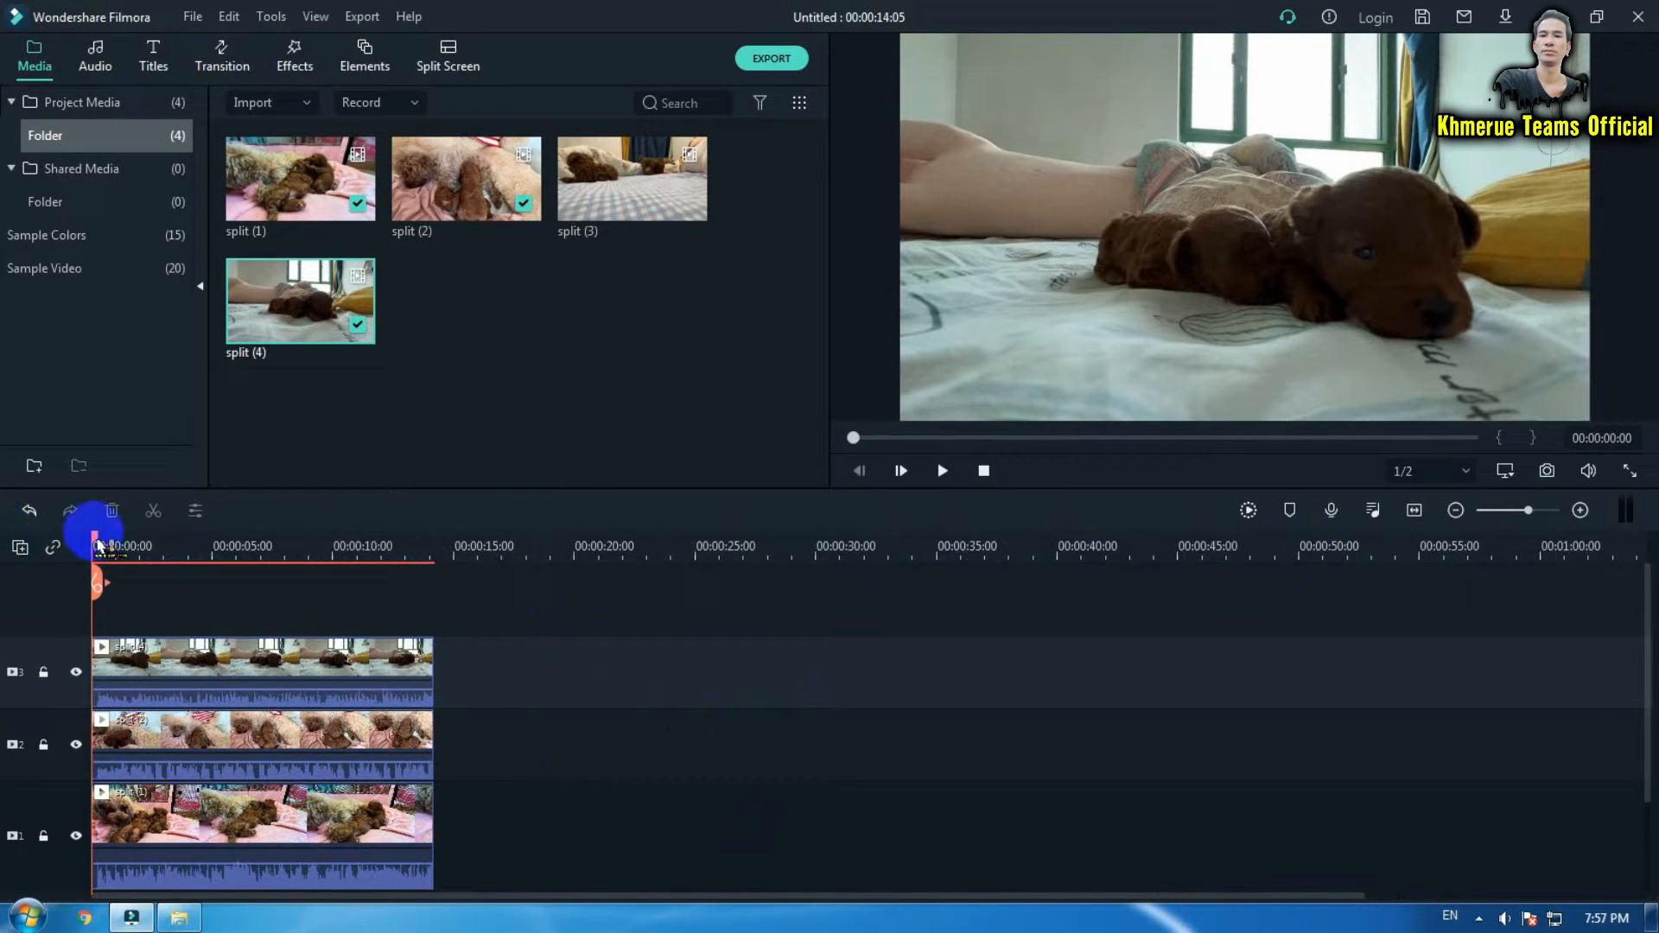
Add a custom animation keyframe to split (4) at 00:00:01:00 with its full-frame size kept.
left_click(114, 542)
left_click_drag(114, 546, 128, 552)
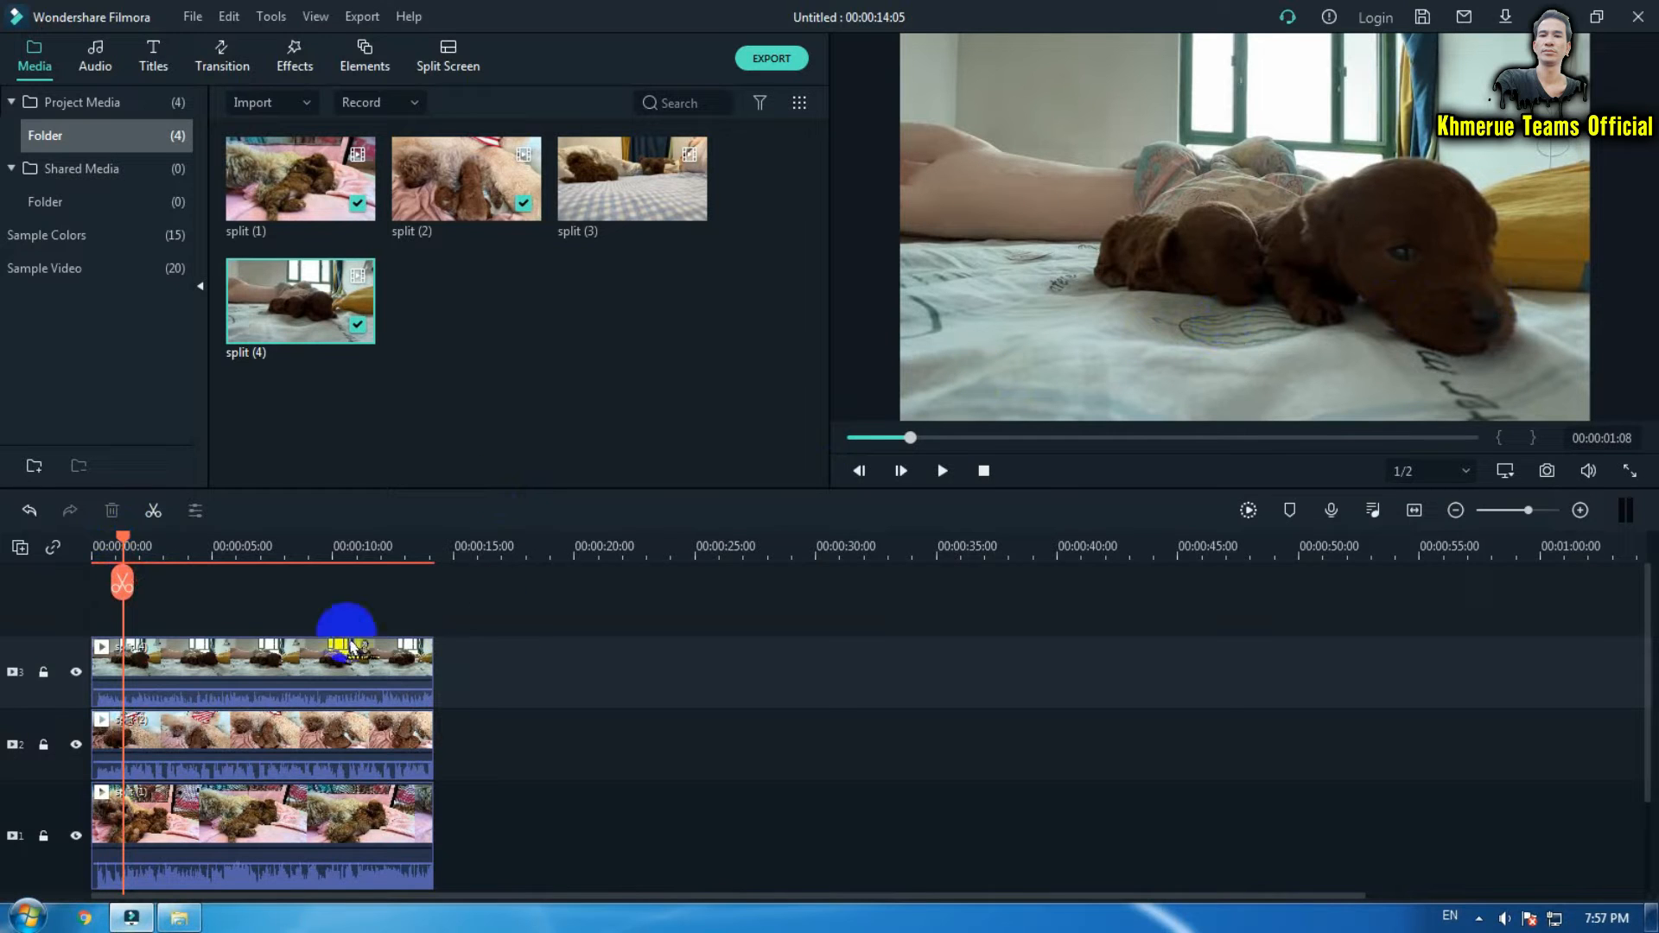
left_click(223, 667)
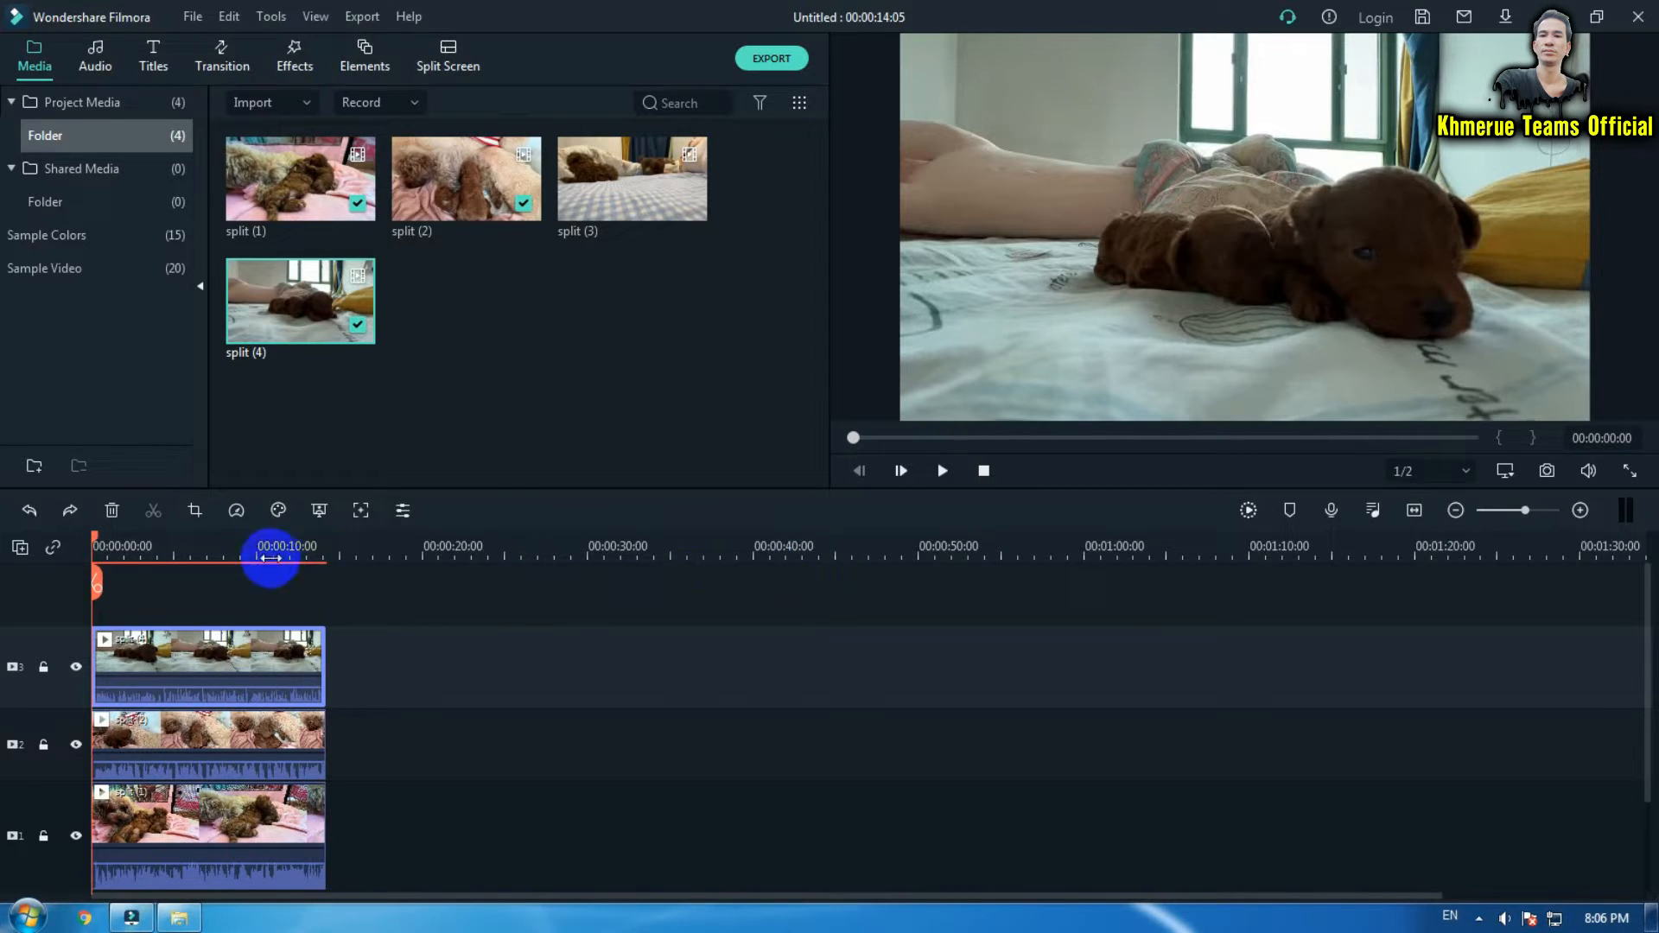
left_click_drag(258, 551, 452, 556)
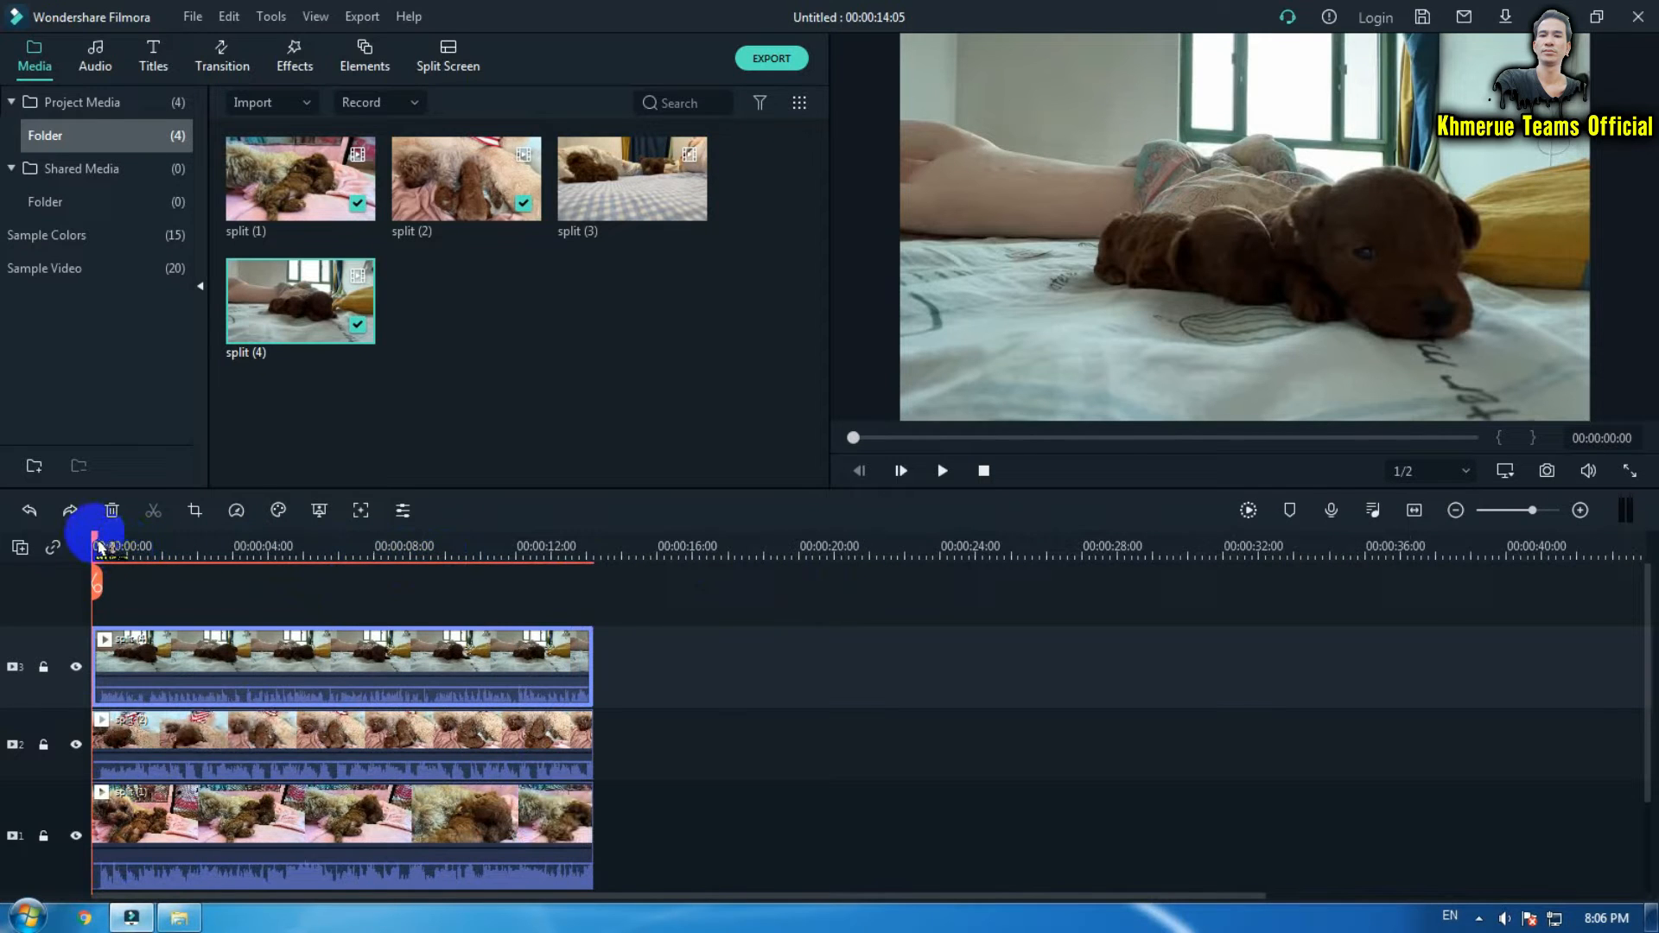
left_click_drag(97, 546, 126, 547)
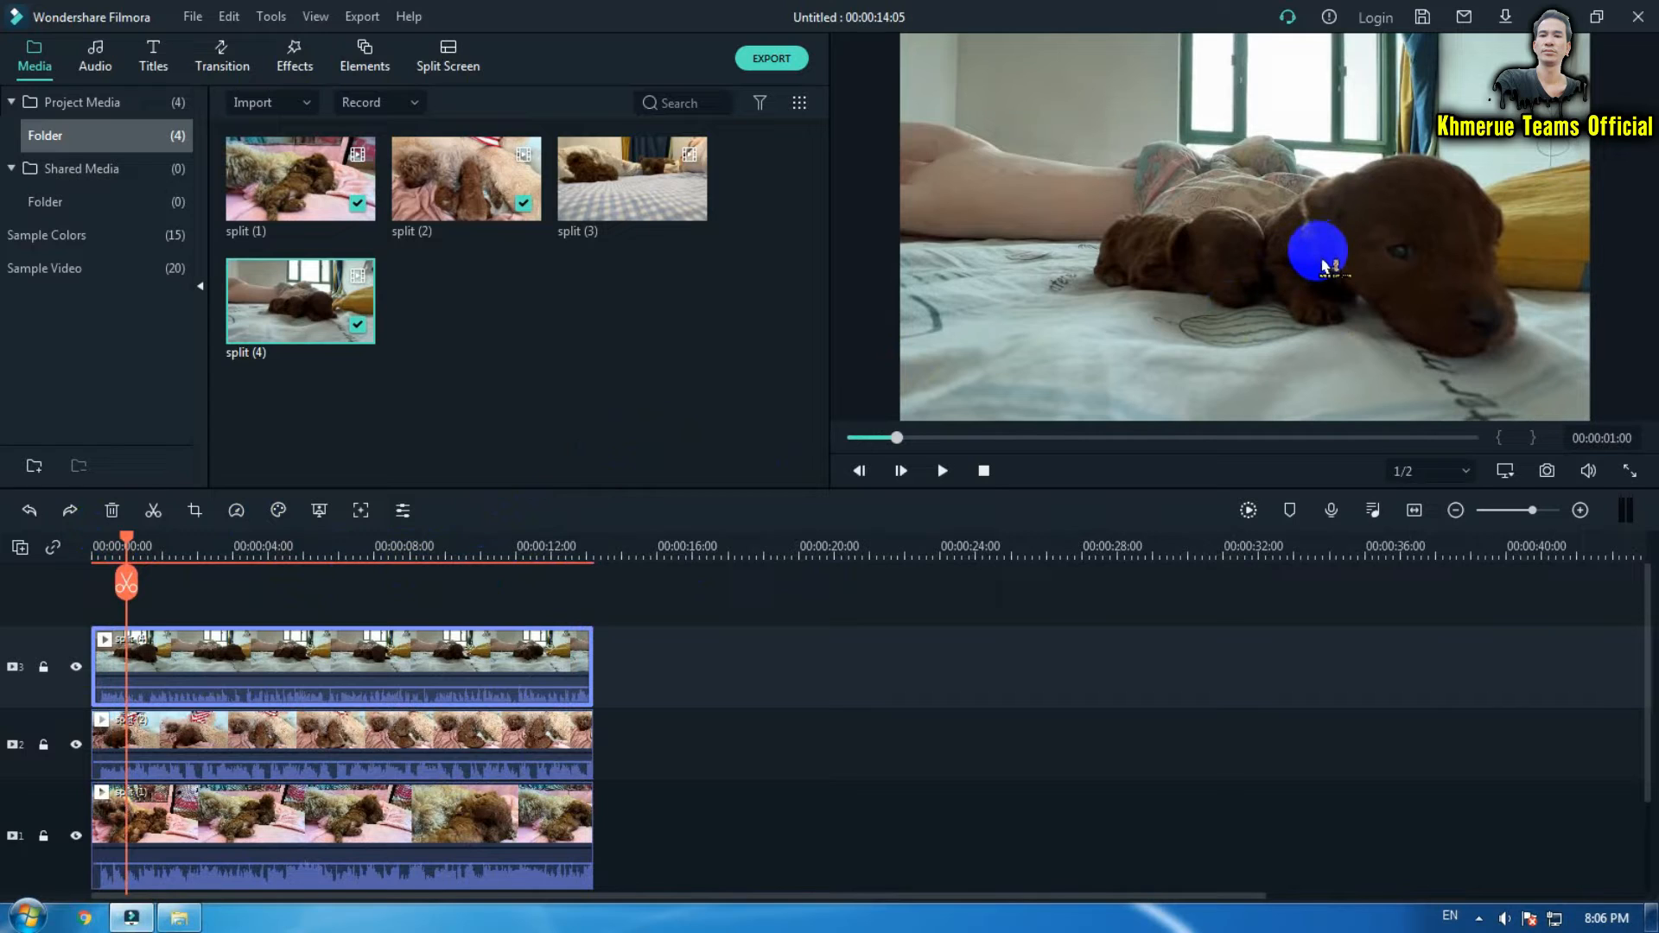
left_click(268, 660)
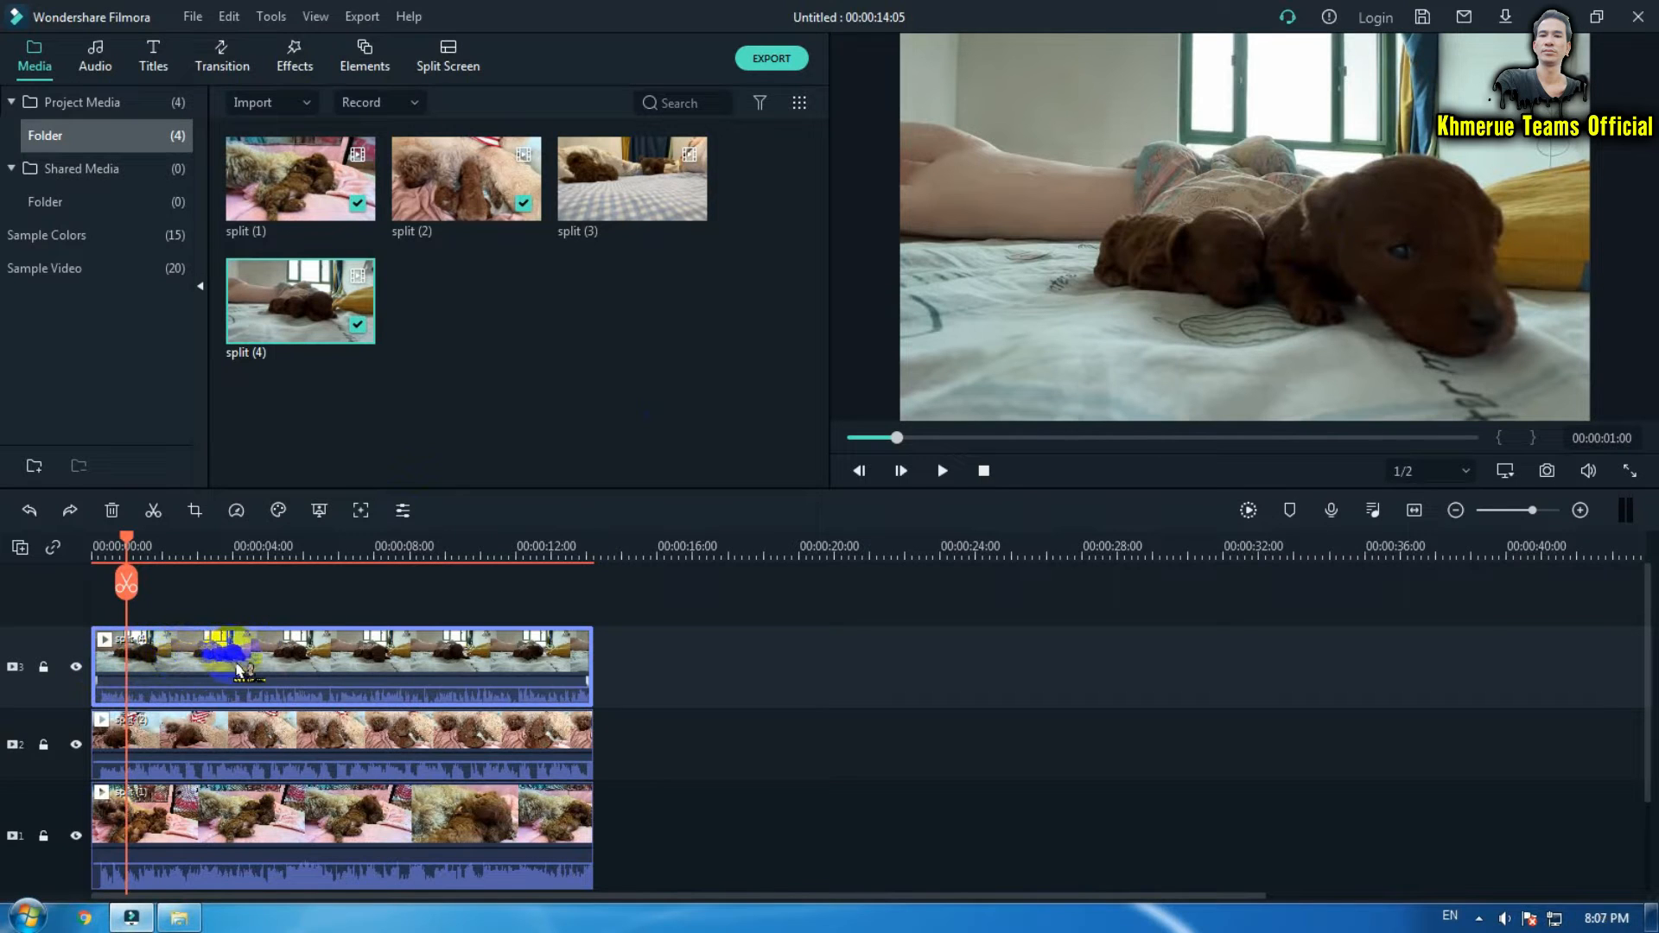
double_click(235, 663)
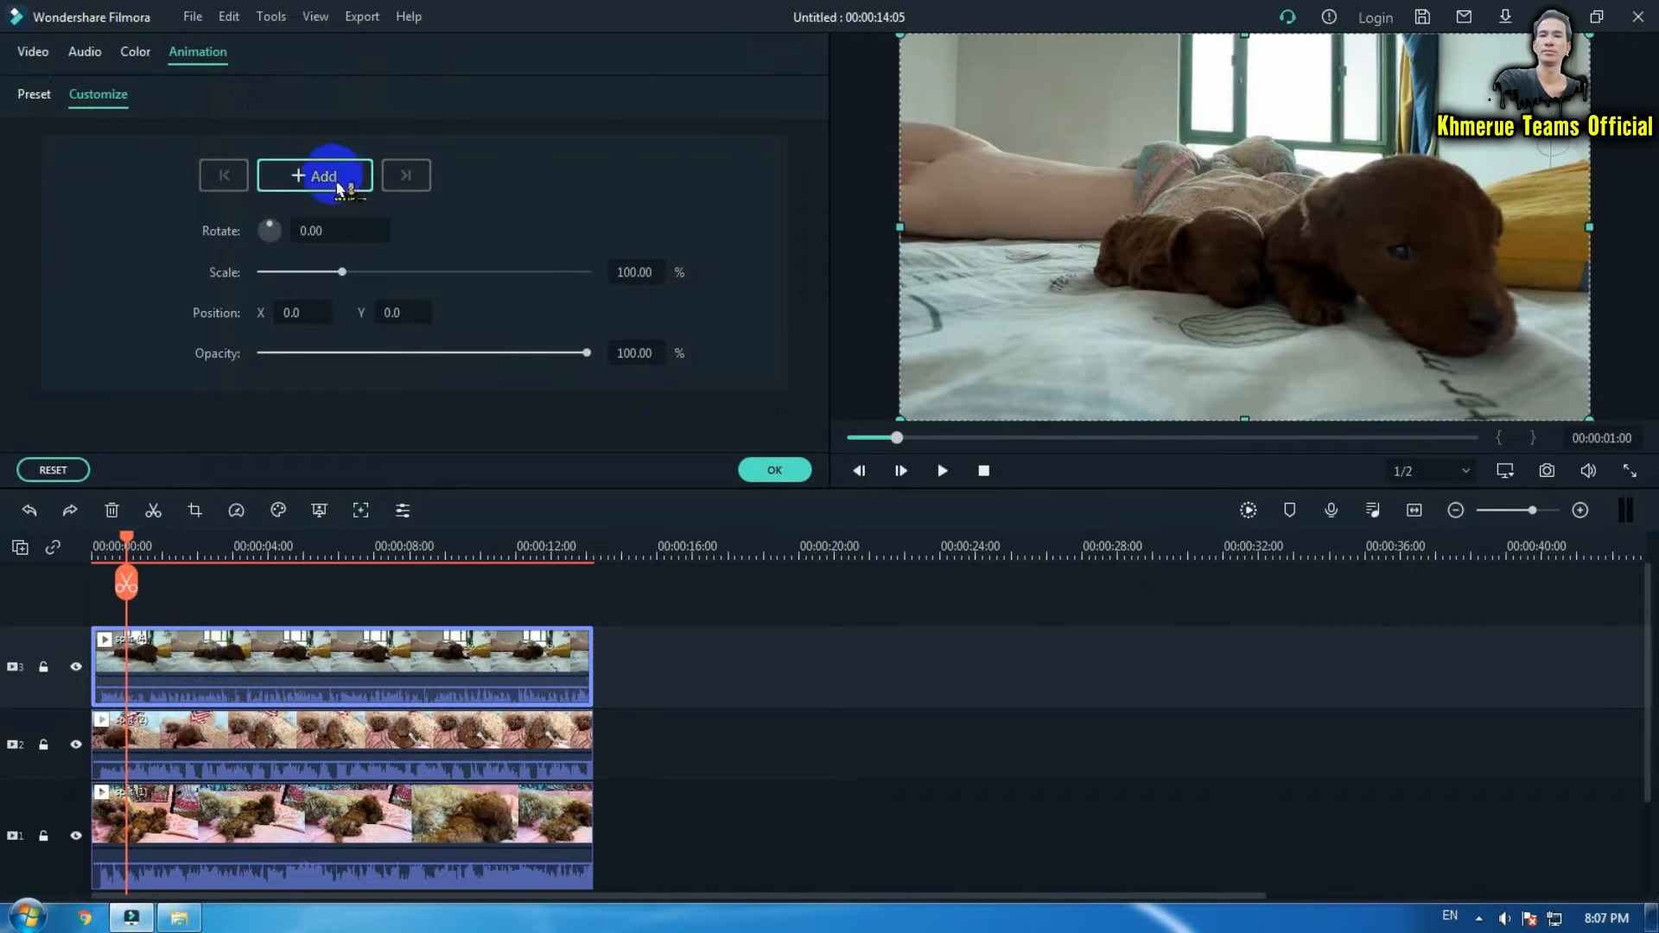
left_click(332, 175)
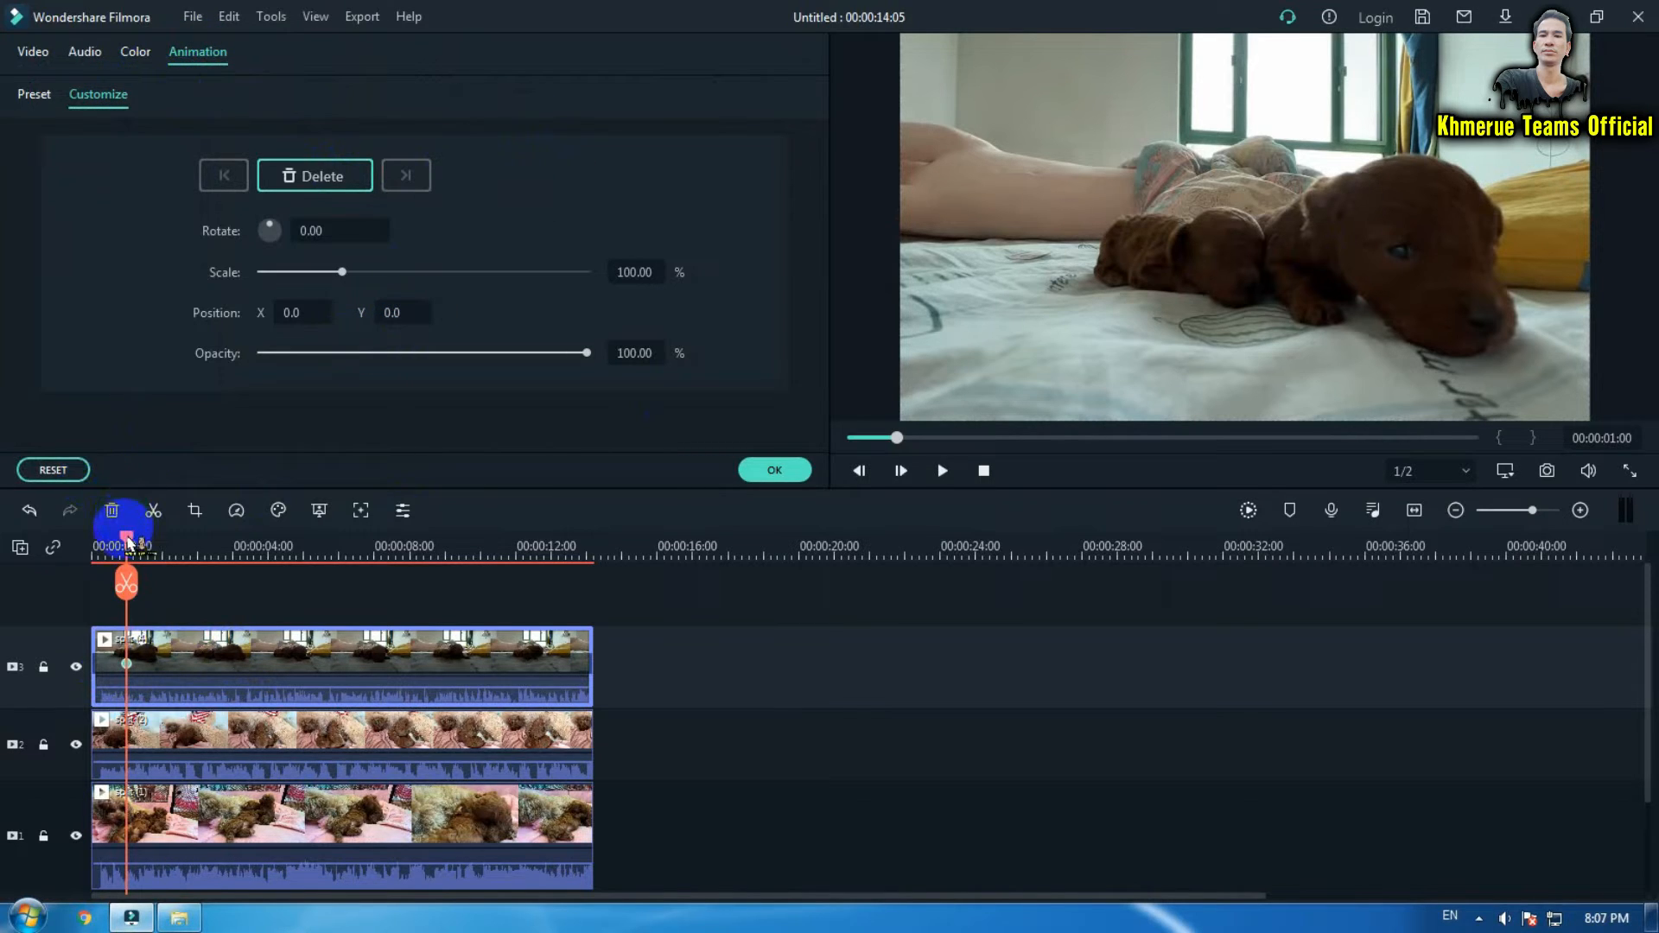
Animate split (4) to a scale of 50% at 00:00:01:20.
left_click_drag(129, 538, 159, 546)
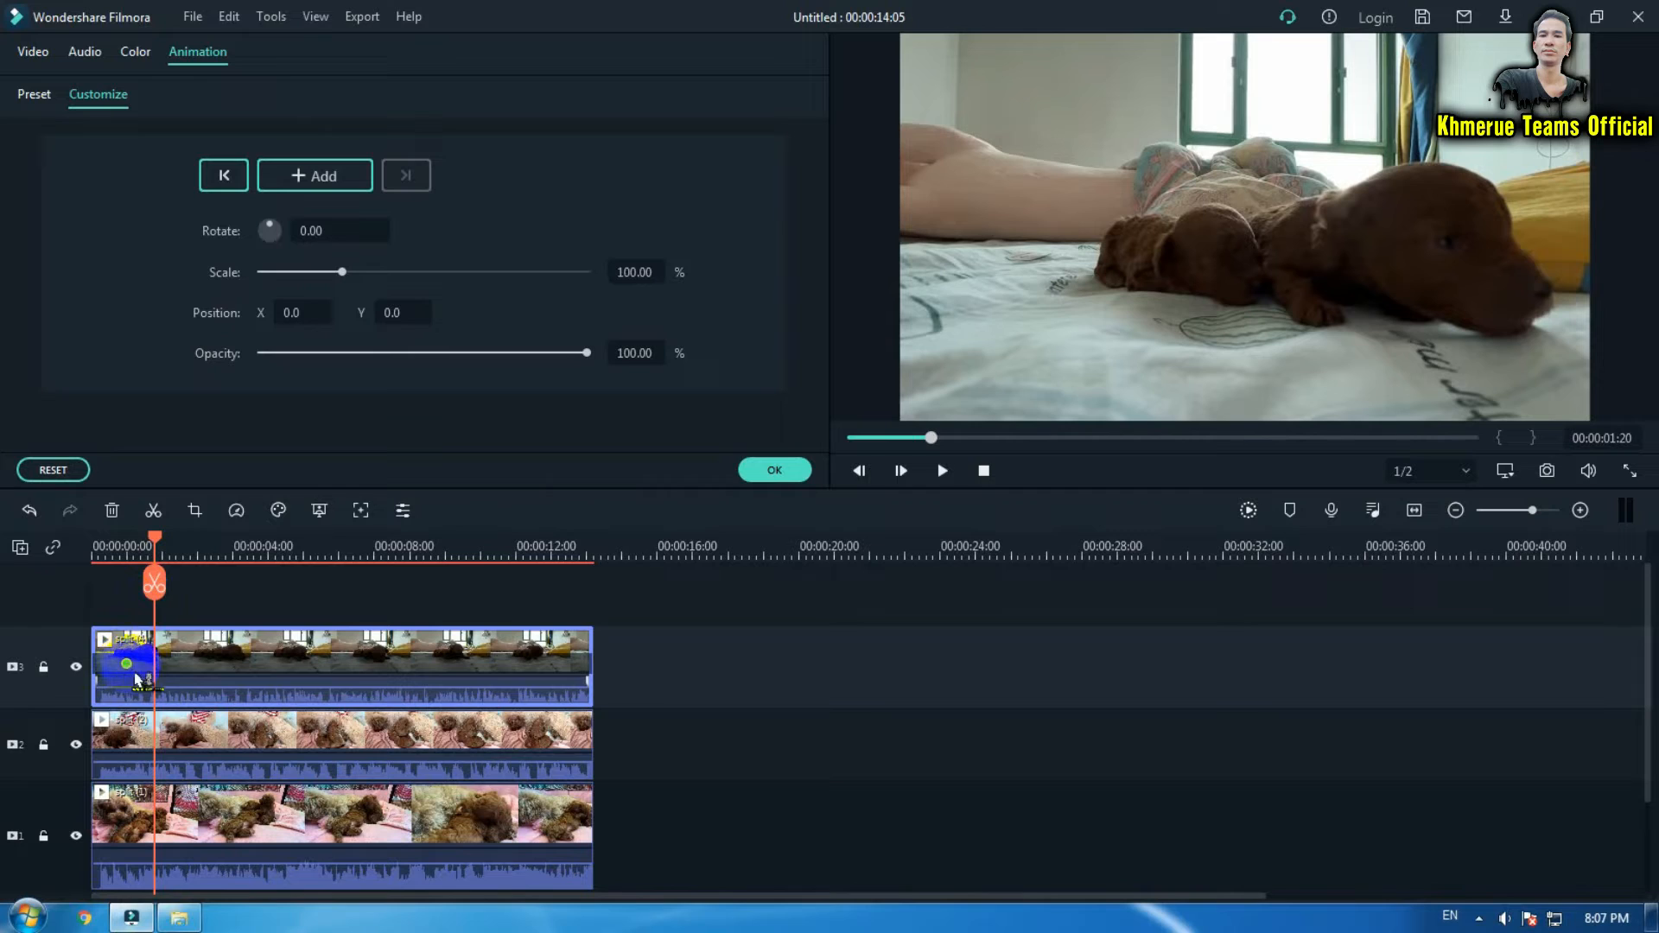
double_click(636, 272)
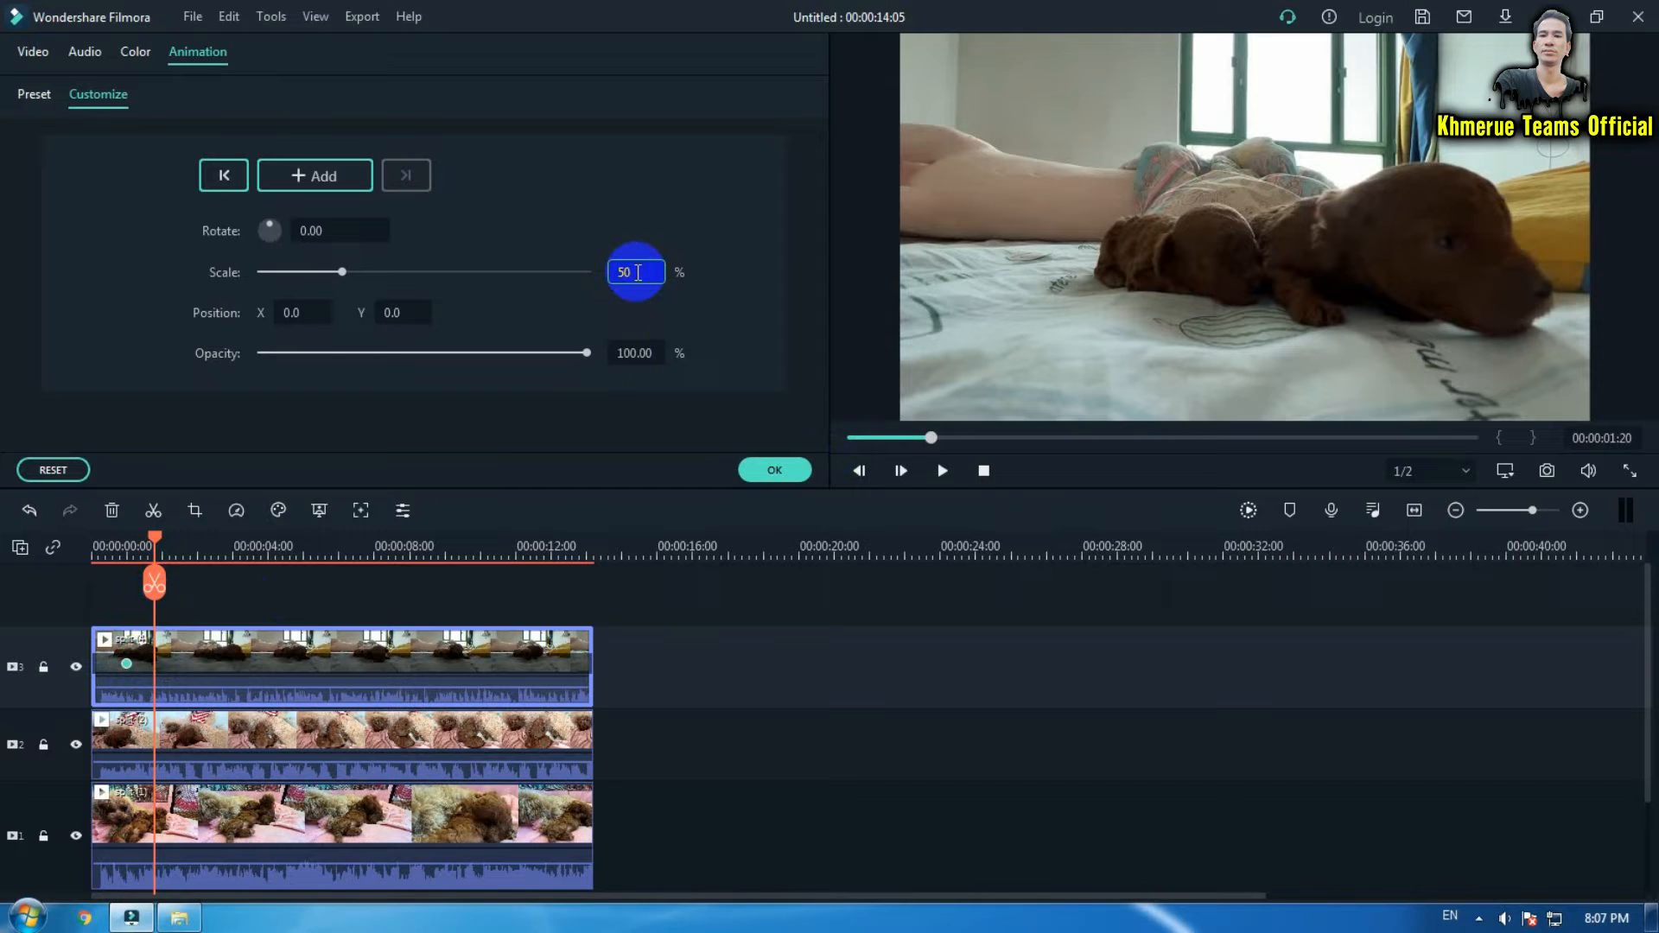
left_click(791, 475)
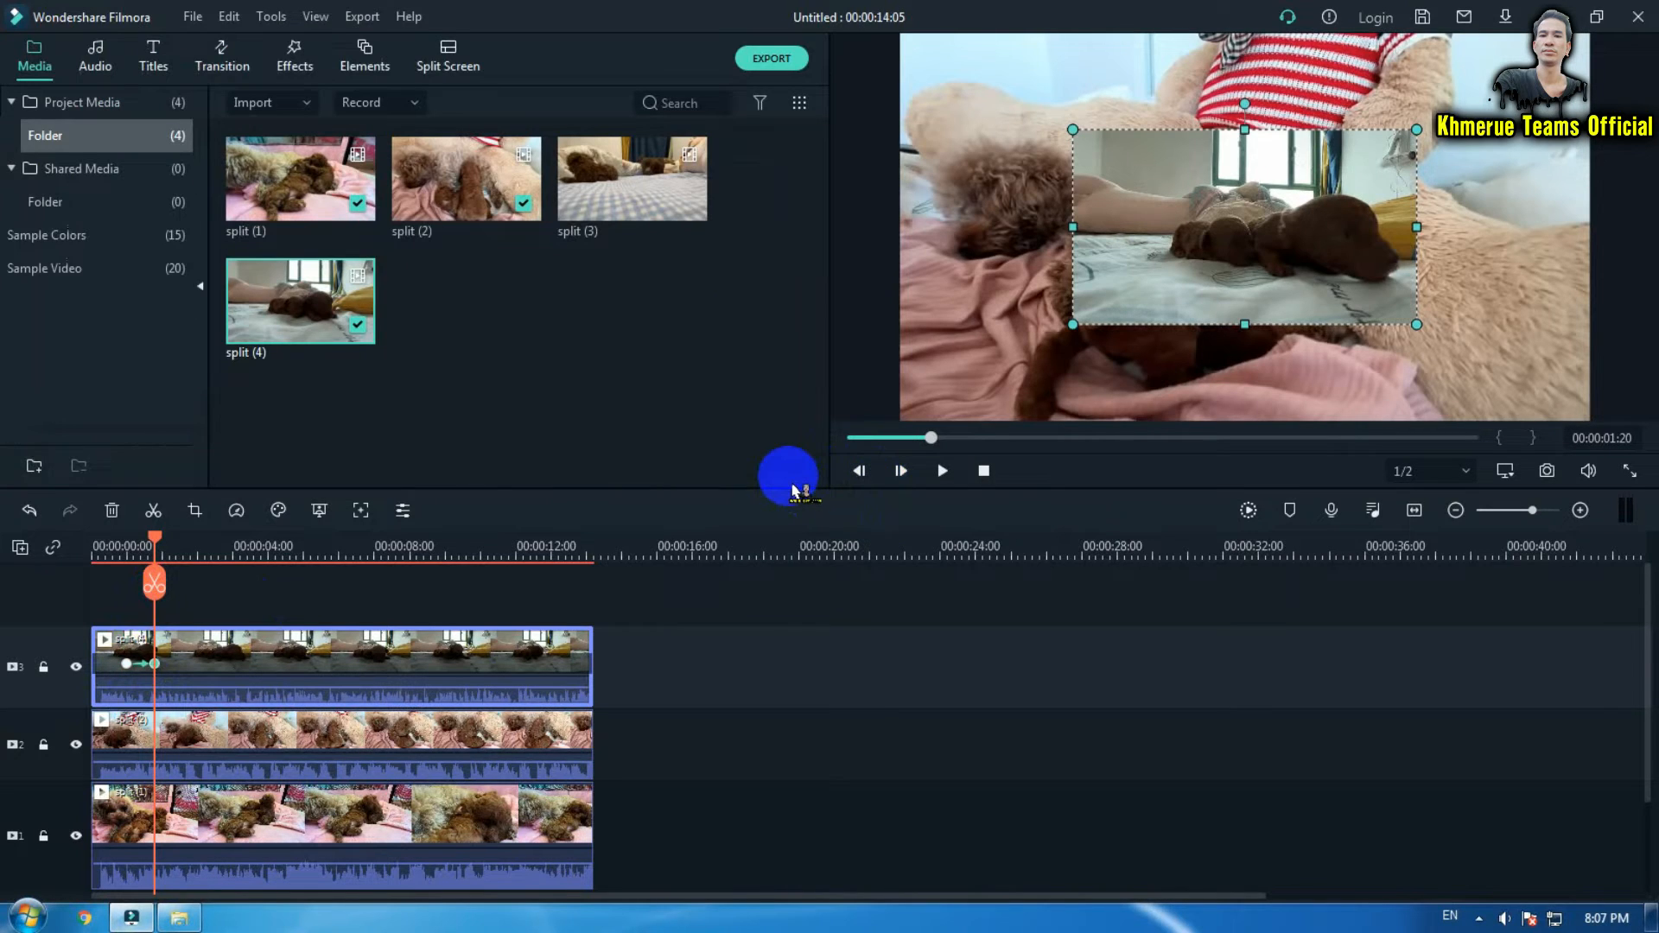
Add another animation keyframe to split (4) at 00:00:01:24, holding its current scale and position.
mouse_move(155, 539)
left_mouse_down()
mouse_move(122, 549)
mouse_move(167, 561)
left_mouse_up()
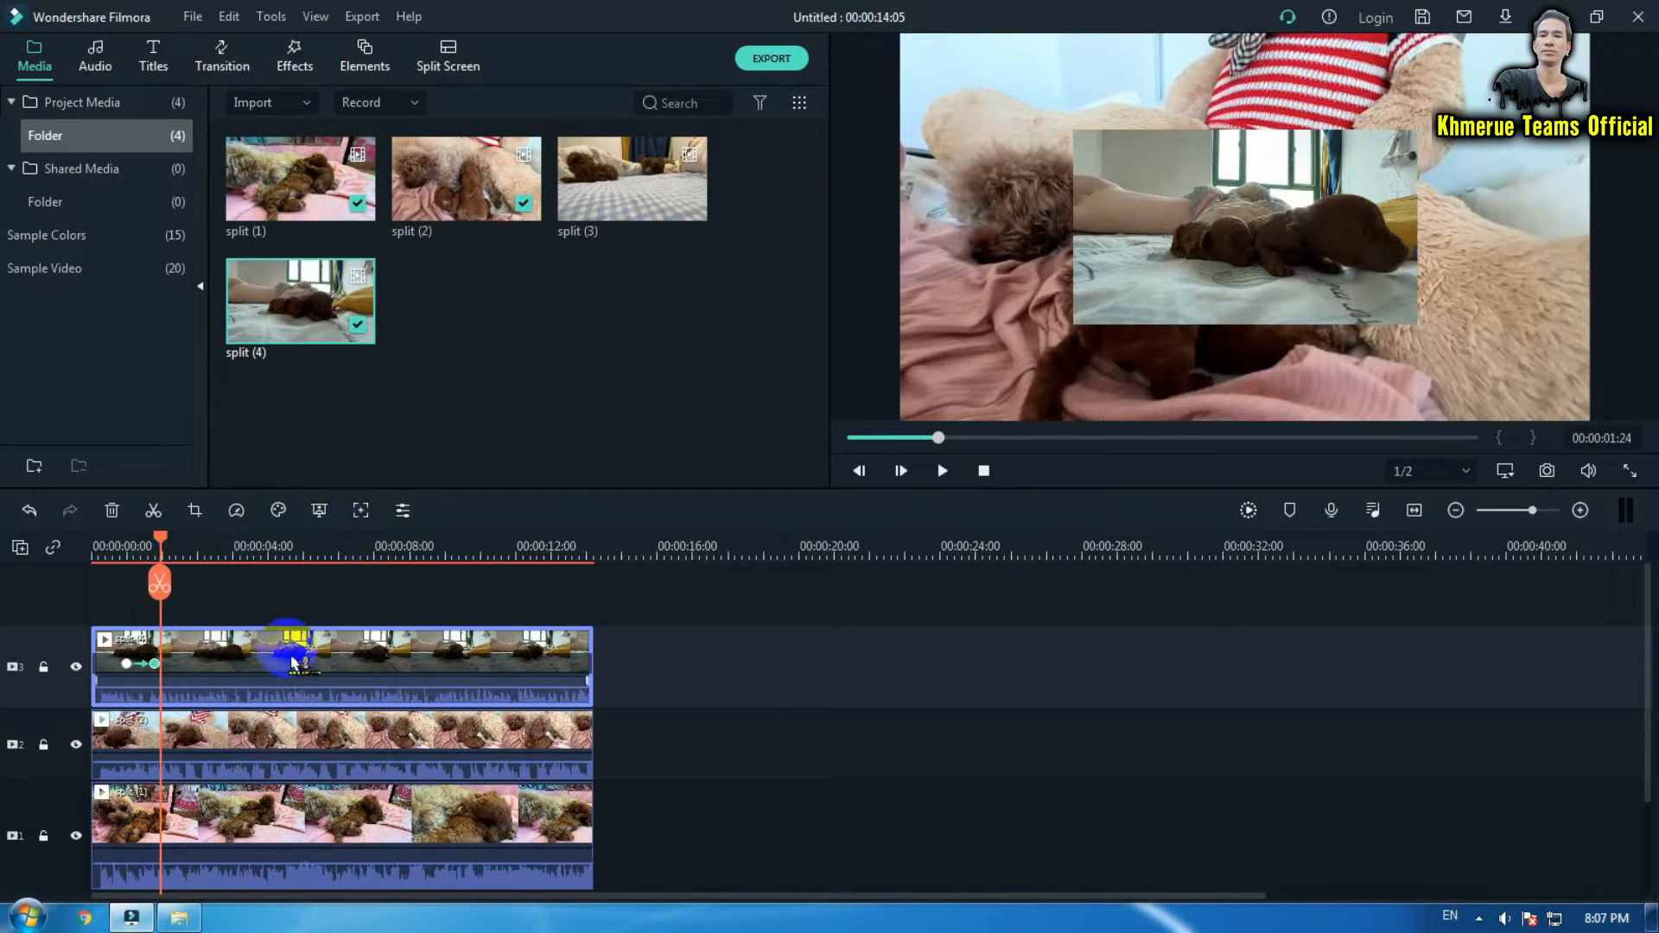
double_click(252, 670)
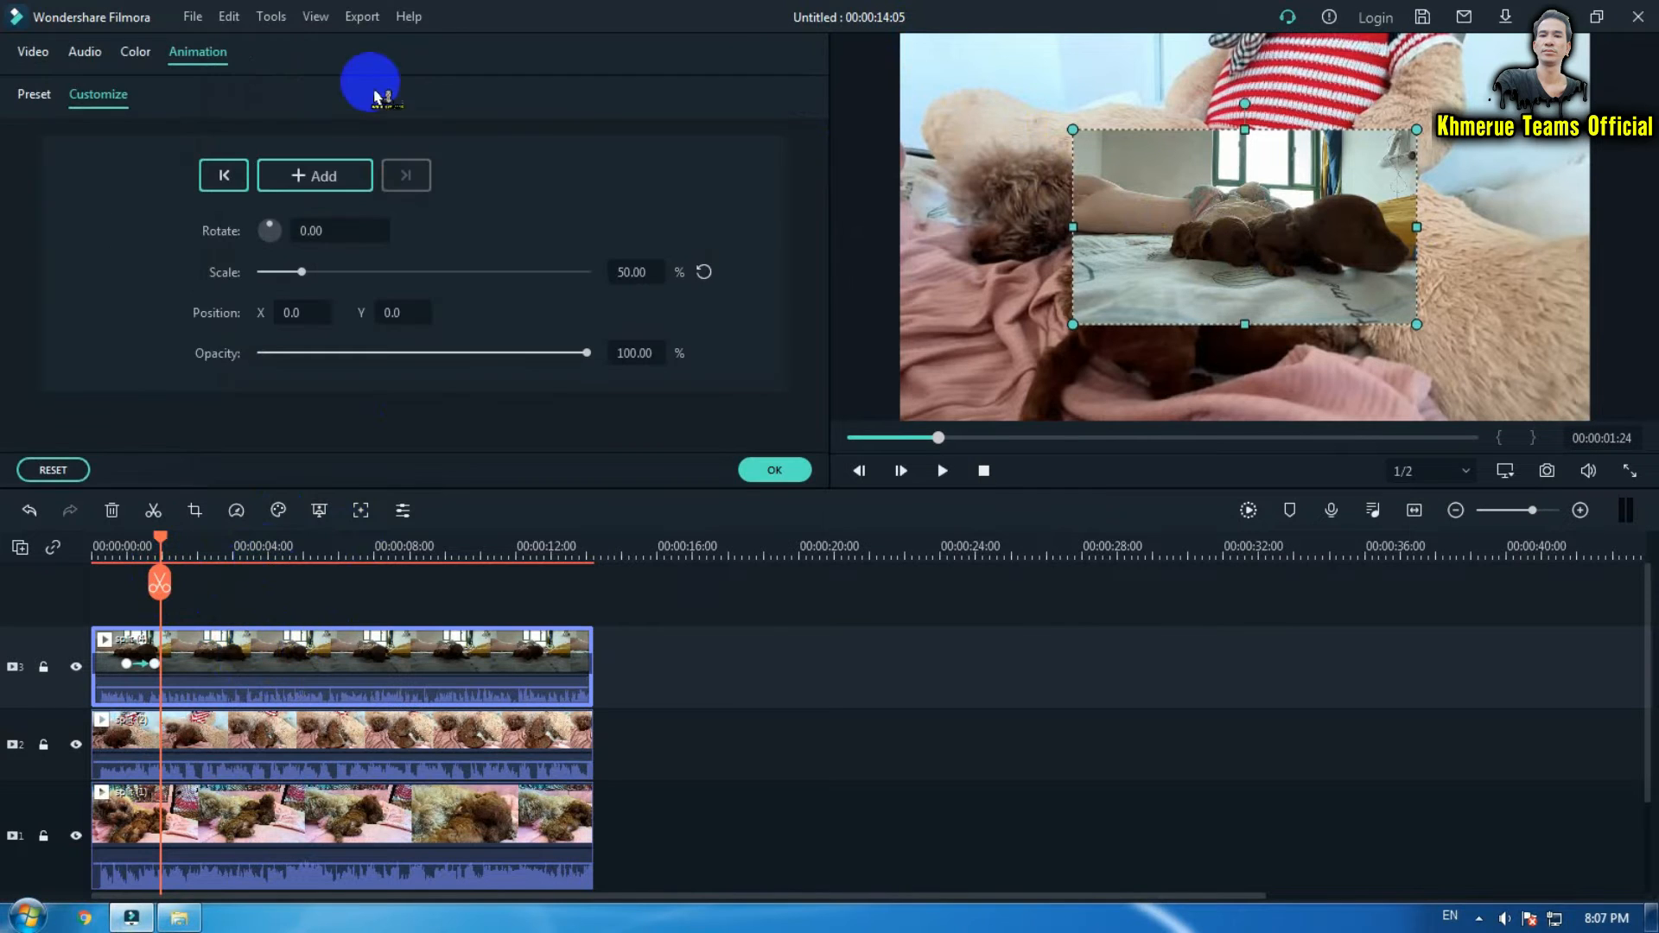
left_click(328, 180)
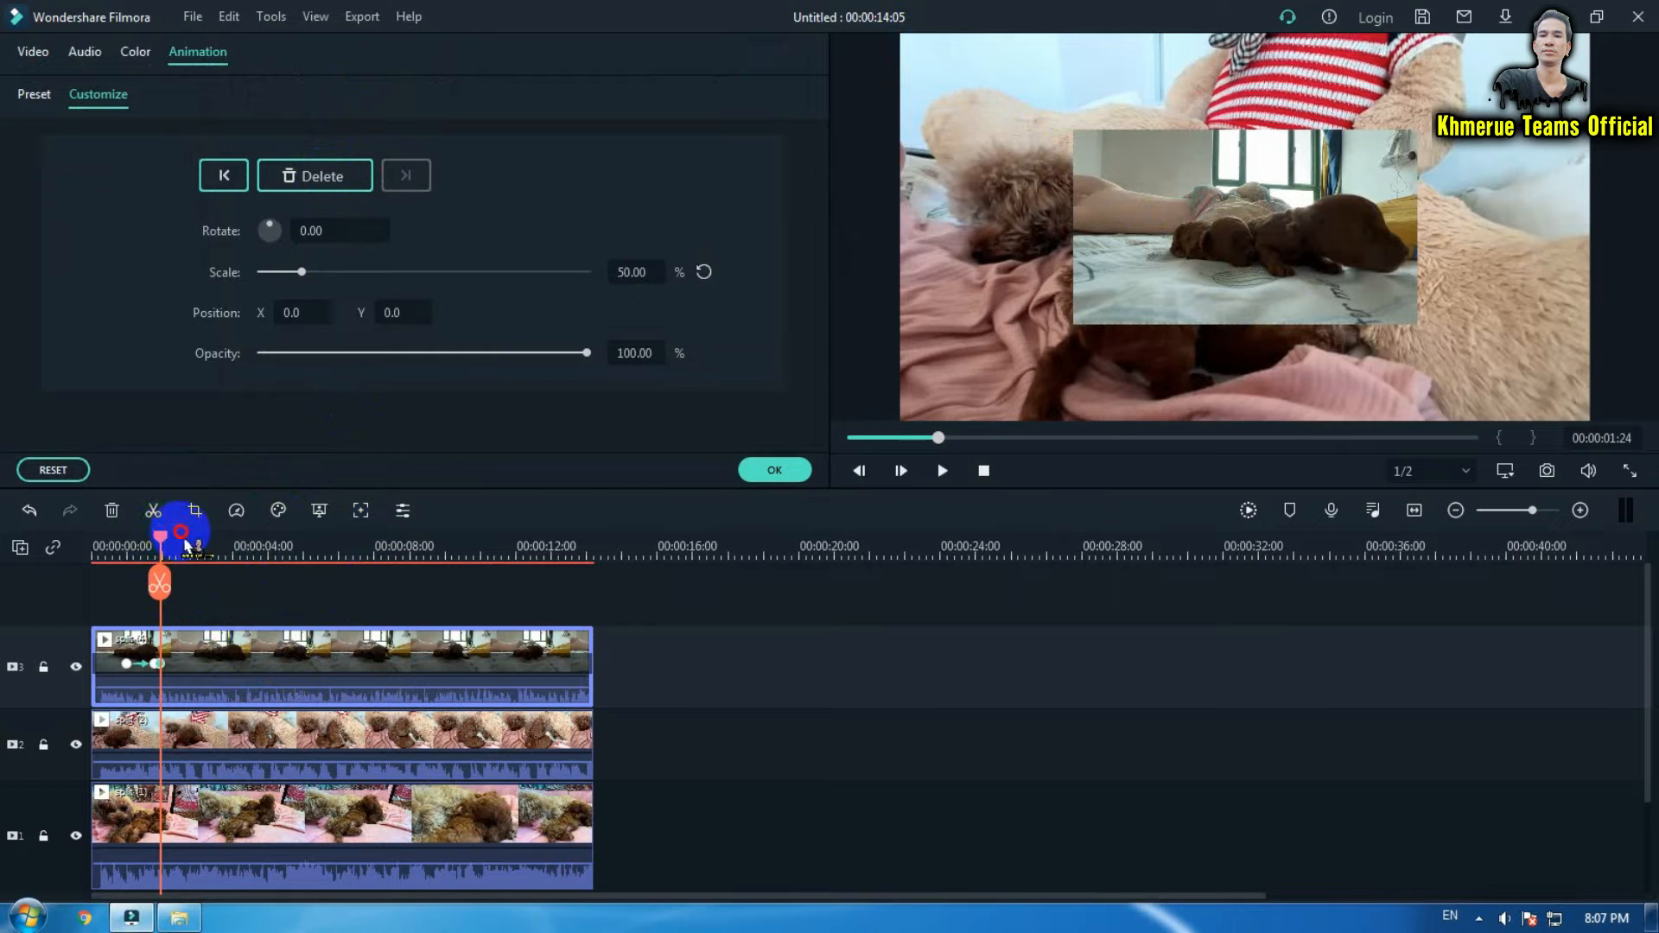
Animate split (4) into the upper-left corner of the frame at 00:00:02:13, at about X -166.2, Y 93.0.
left_click_drag(159, 542, 186, 547)
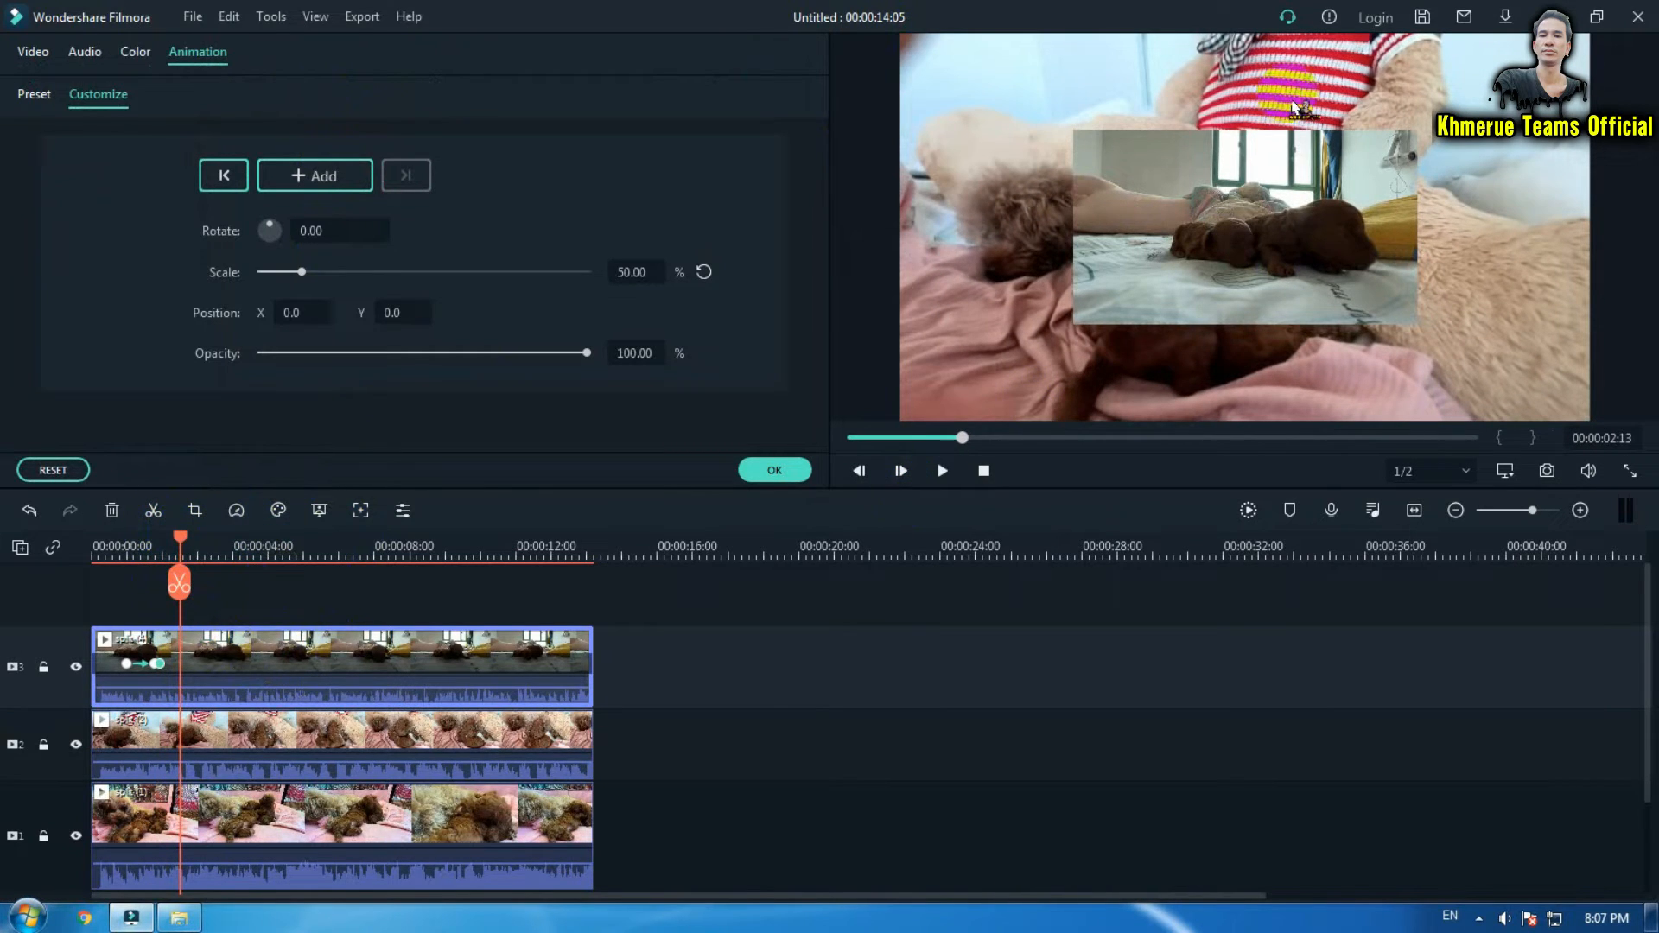
left_click(1264, 236)
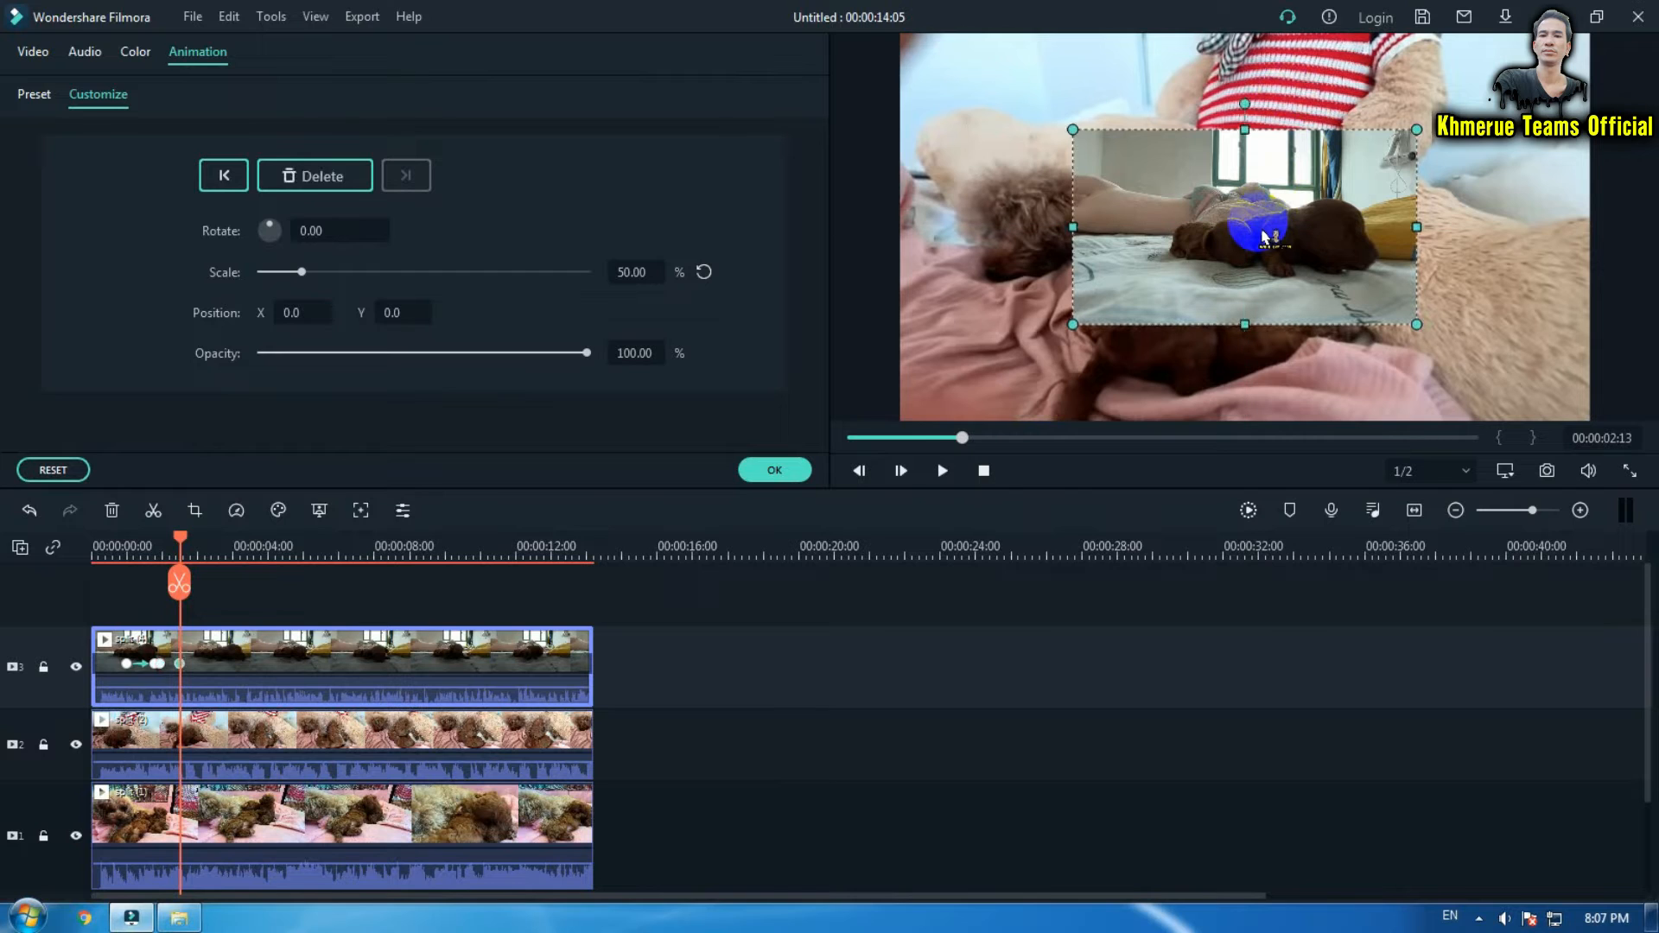
left_click_drag(1264, 236, 1088, 127)
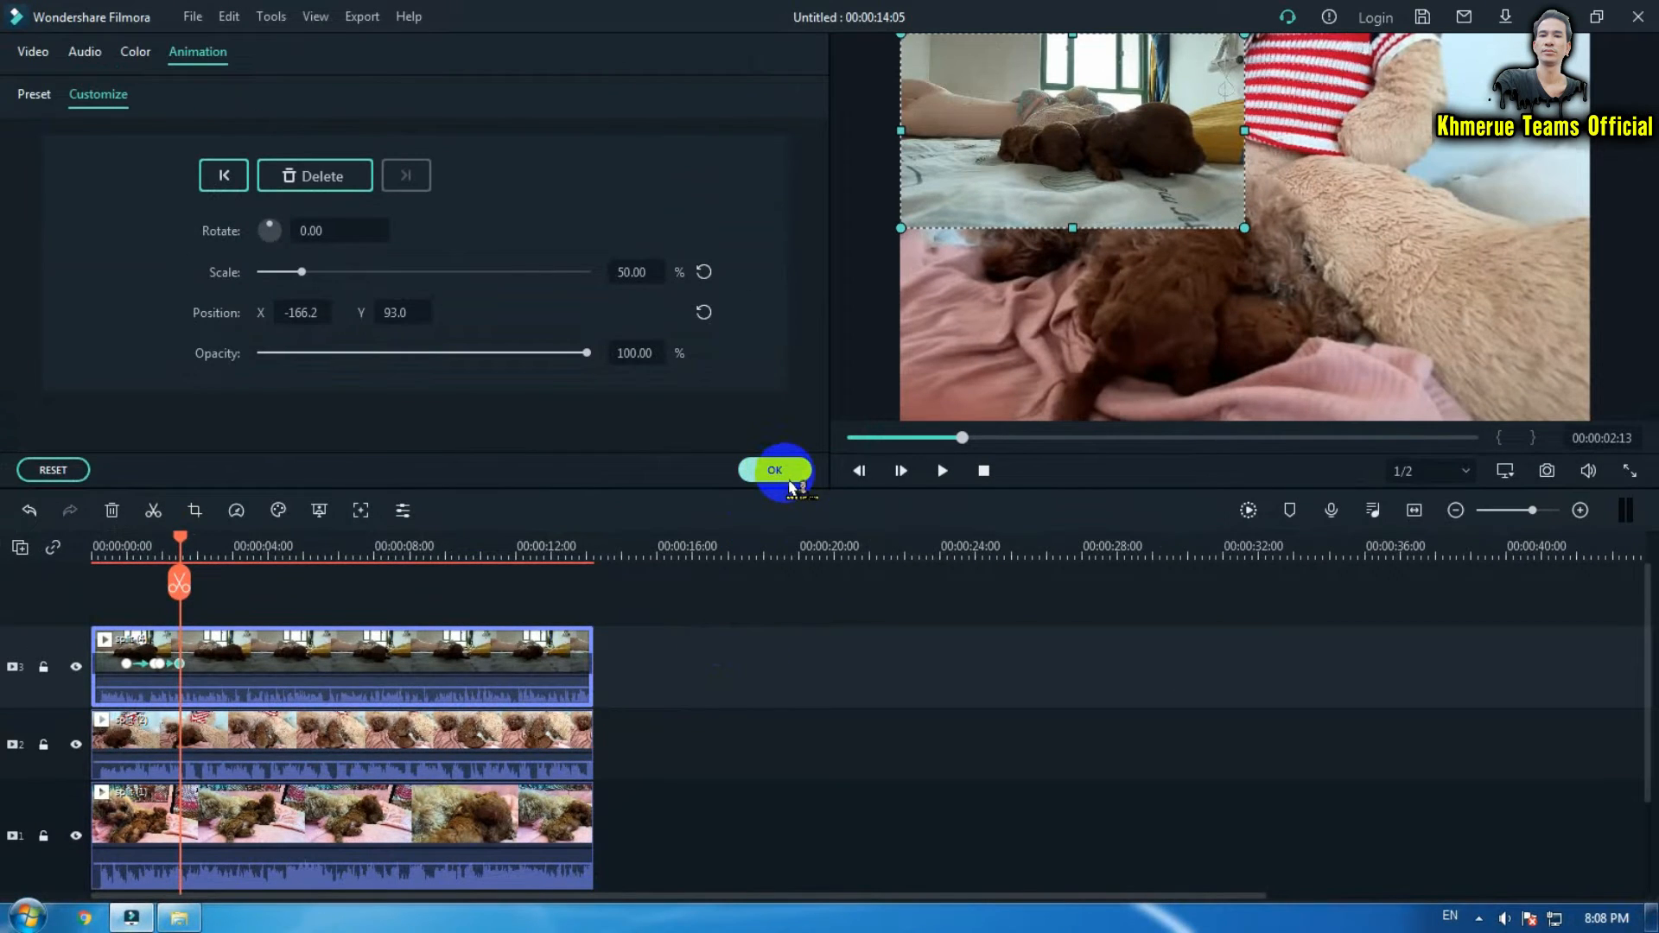
left_click(790, 486)
Preview the split (4) animation from the start of the timeline to about 00:00:03:08.
mouse_move(384, 675)
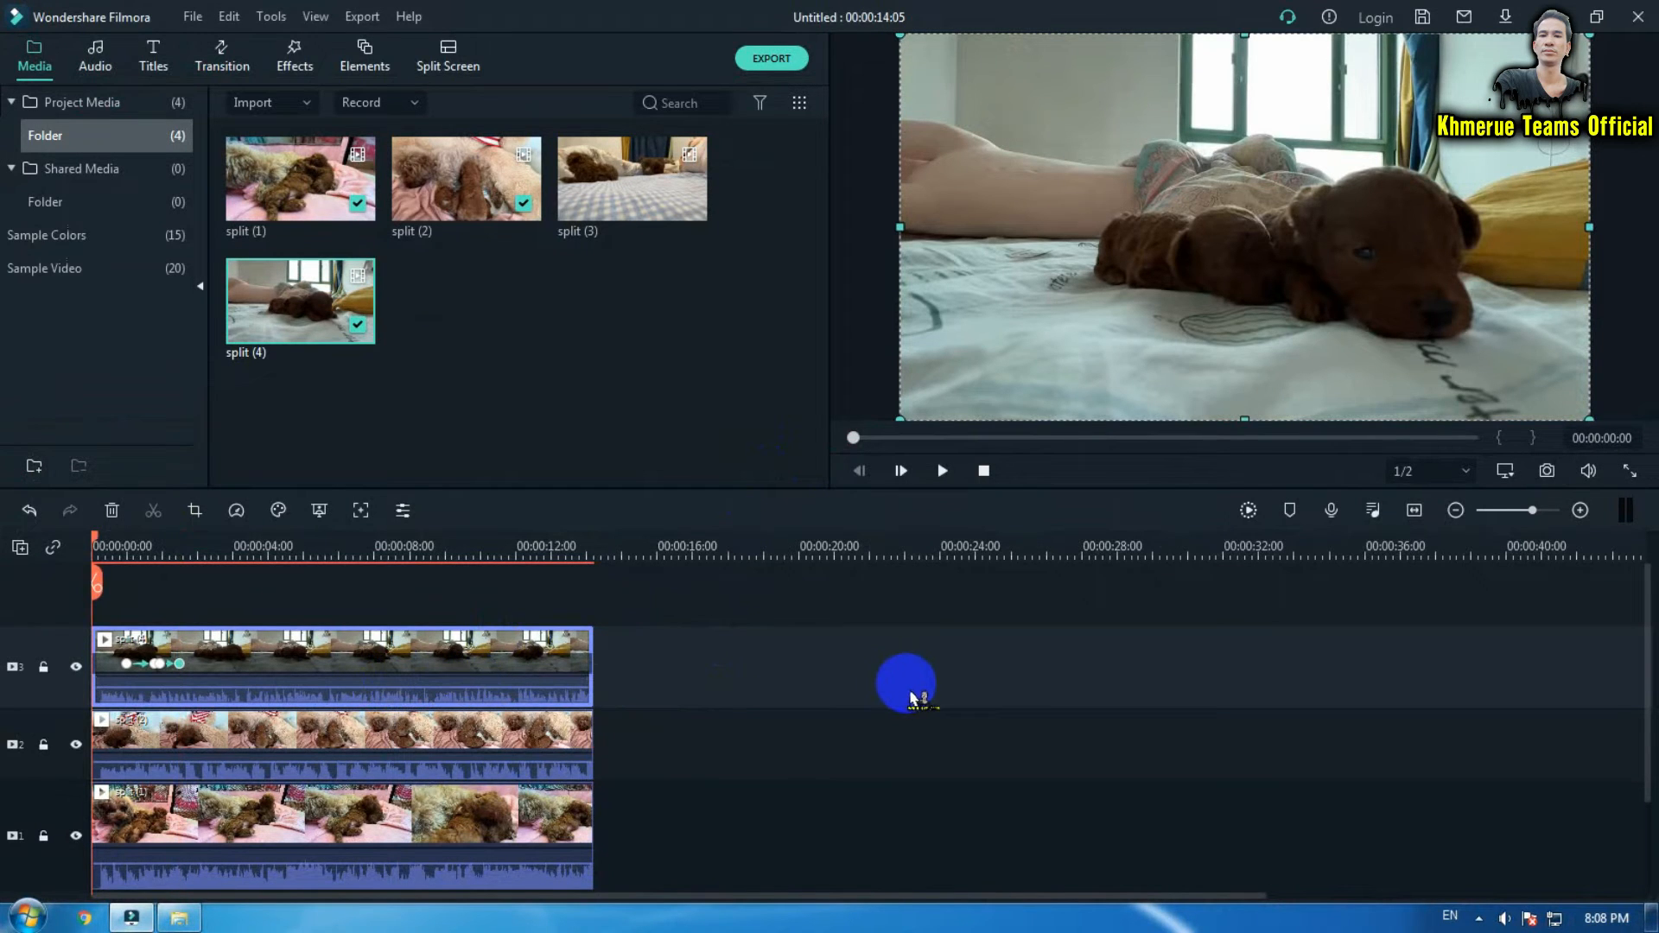
key("space")
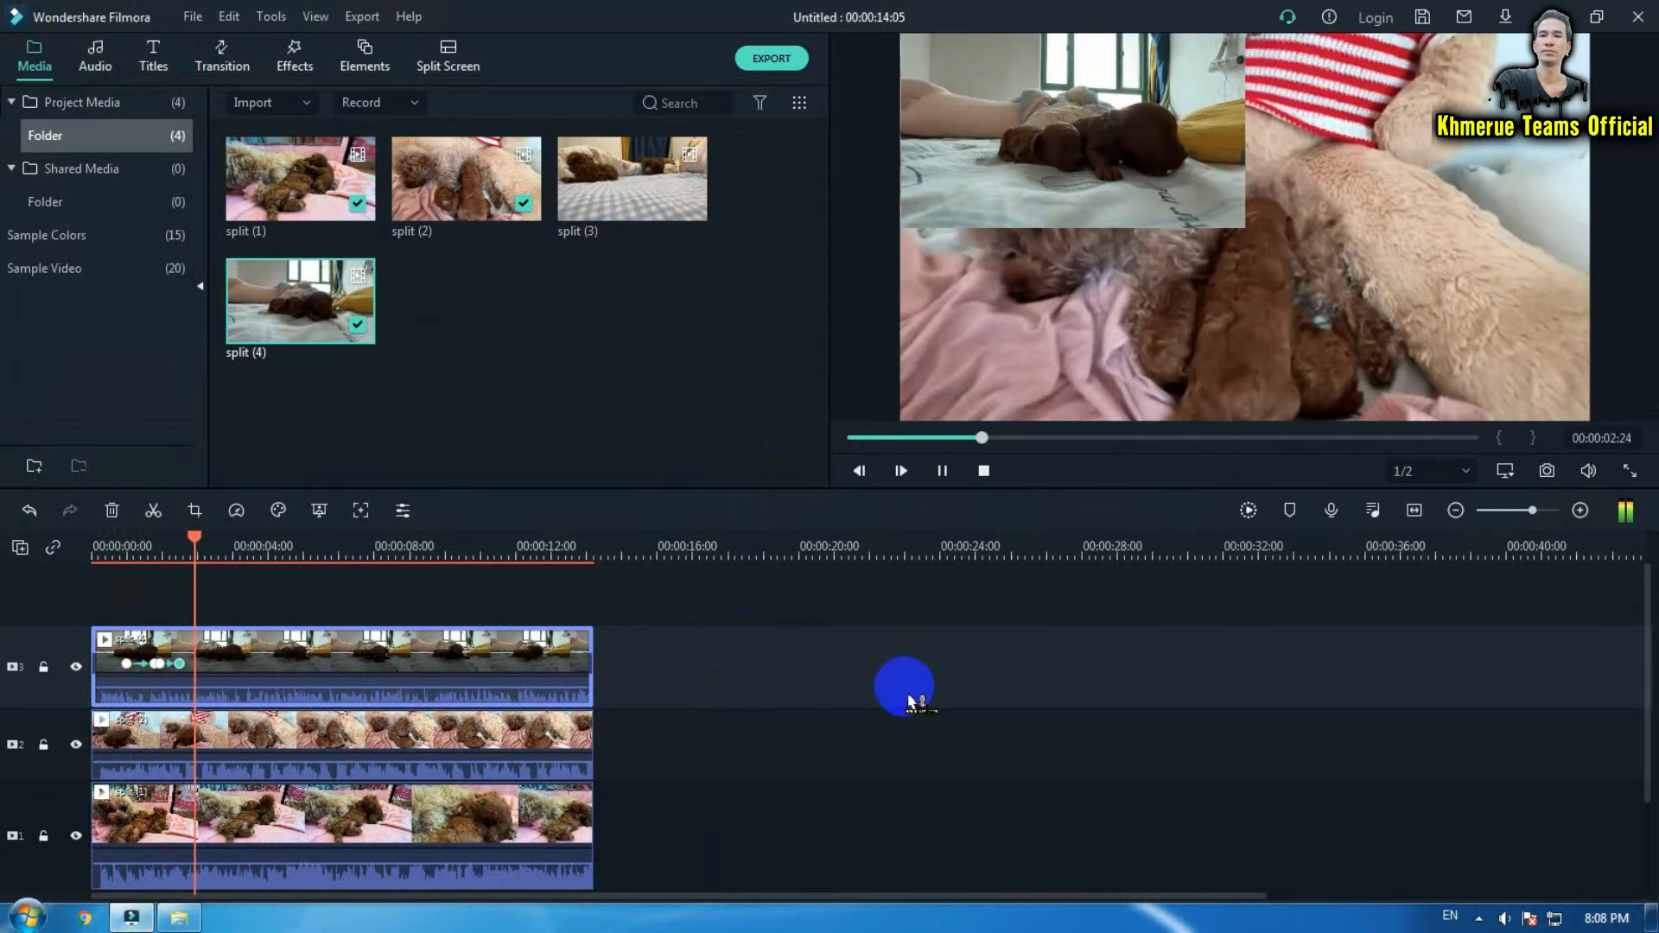
key("space")
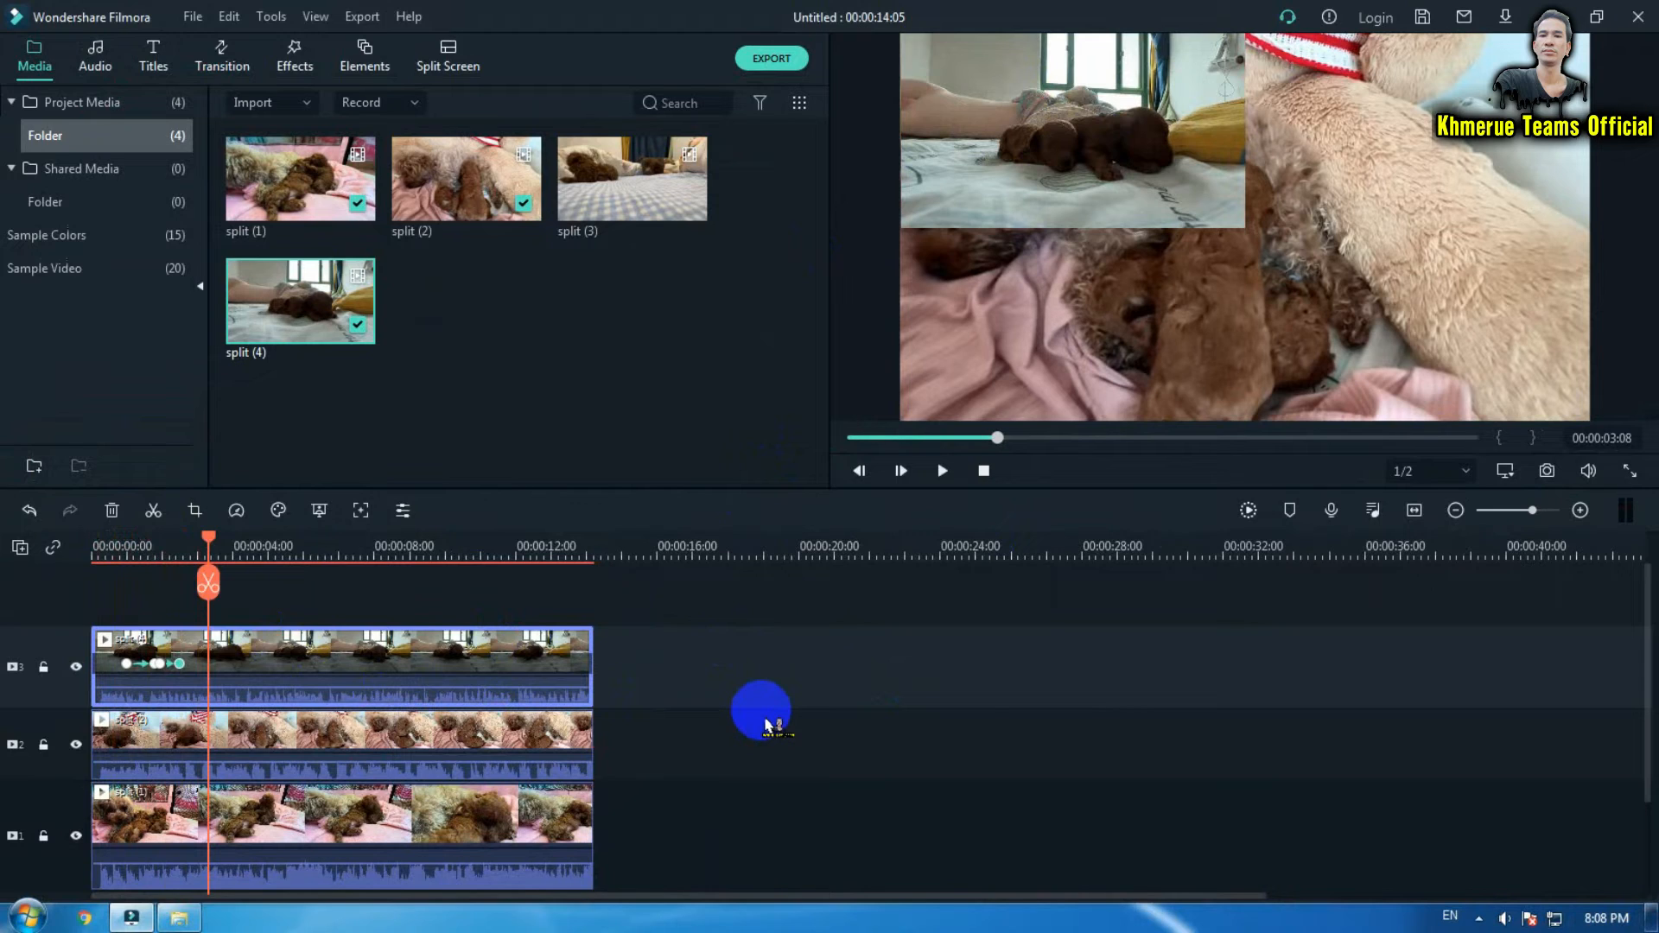
Add a custom animation keyframe to split (2) at 00:00:02:17, just after split (4)'s last keyframe.
left_click(317, 742)
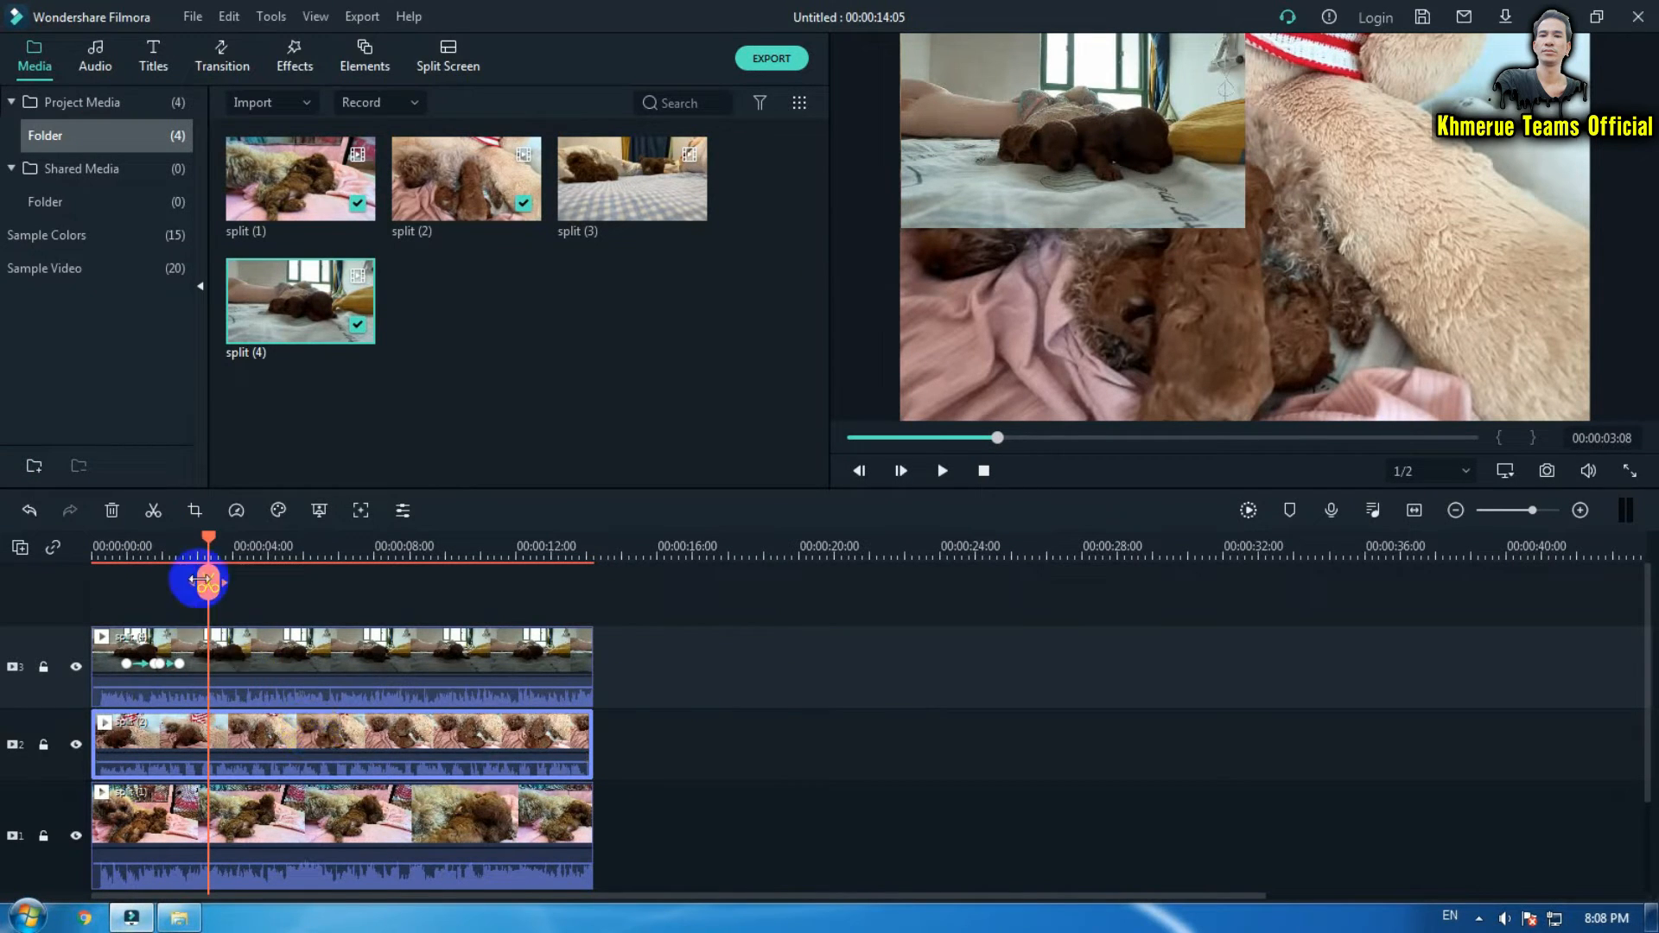
mouse_move(210, 548)
left_mouse_down()
mouse_move(193, 538)
mouse_move(192, 554)
left_mouse_up()
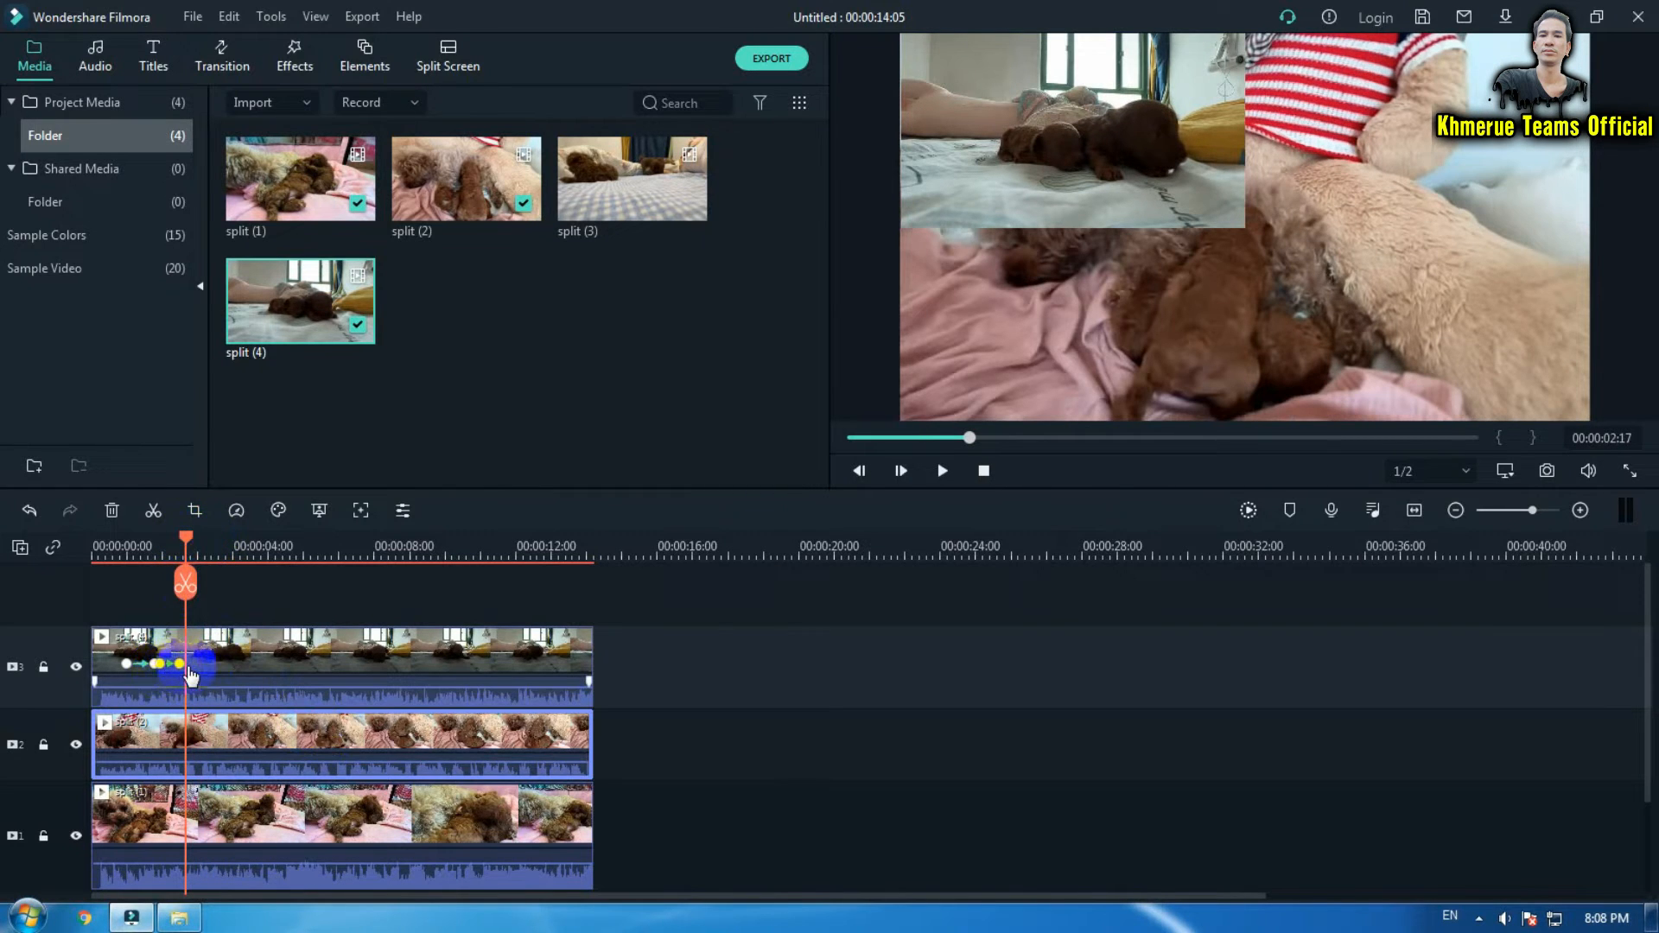
left_click(145, 688)
left_click(165, 665)
left_click(195, 734)
double_click(197, 741)
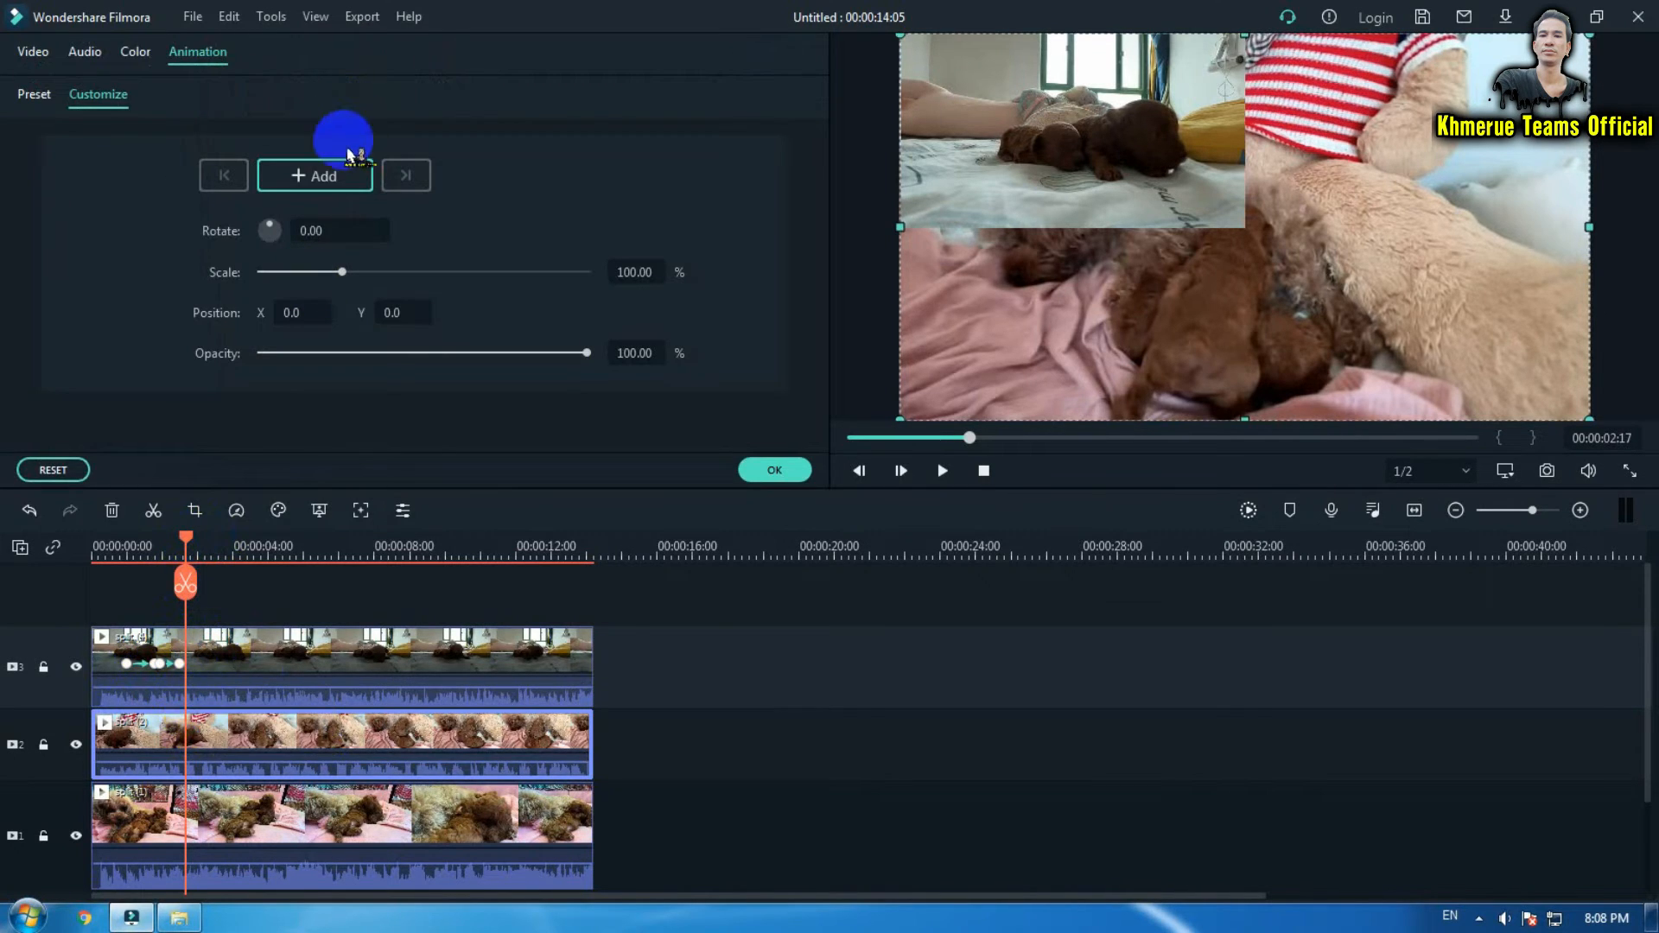
left_click(320, 178)
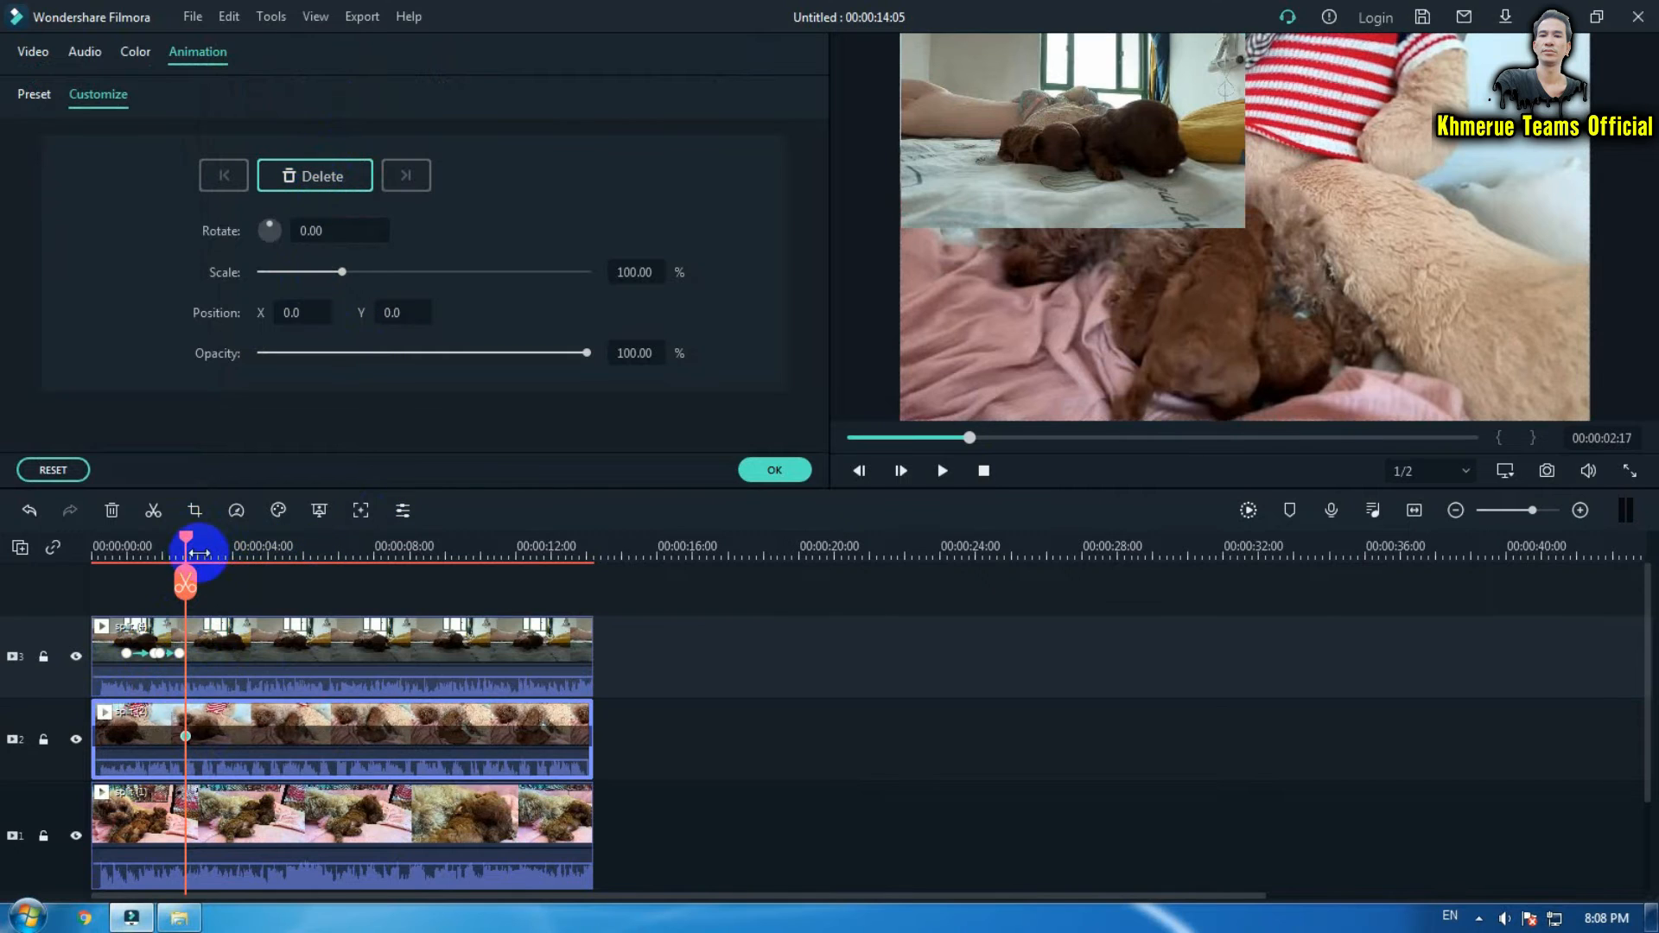
Animate split (2) to a scale of 50% at 00:00:03:07.
left_click_drag(187, 547, 207, 540)
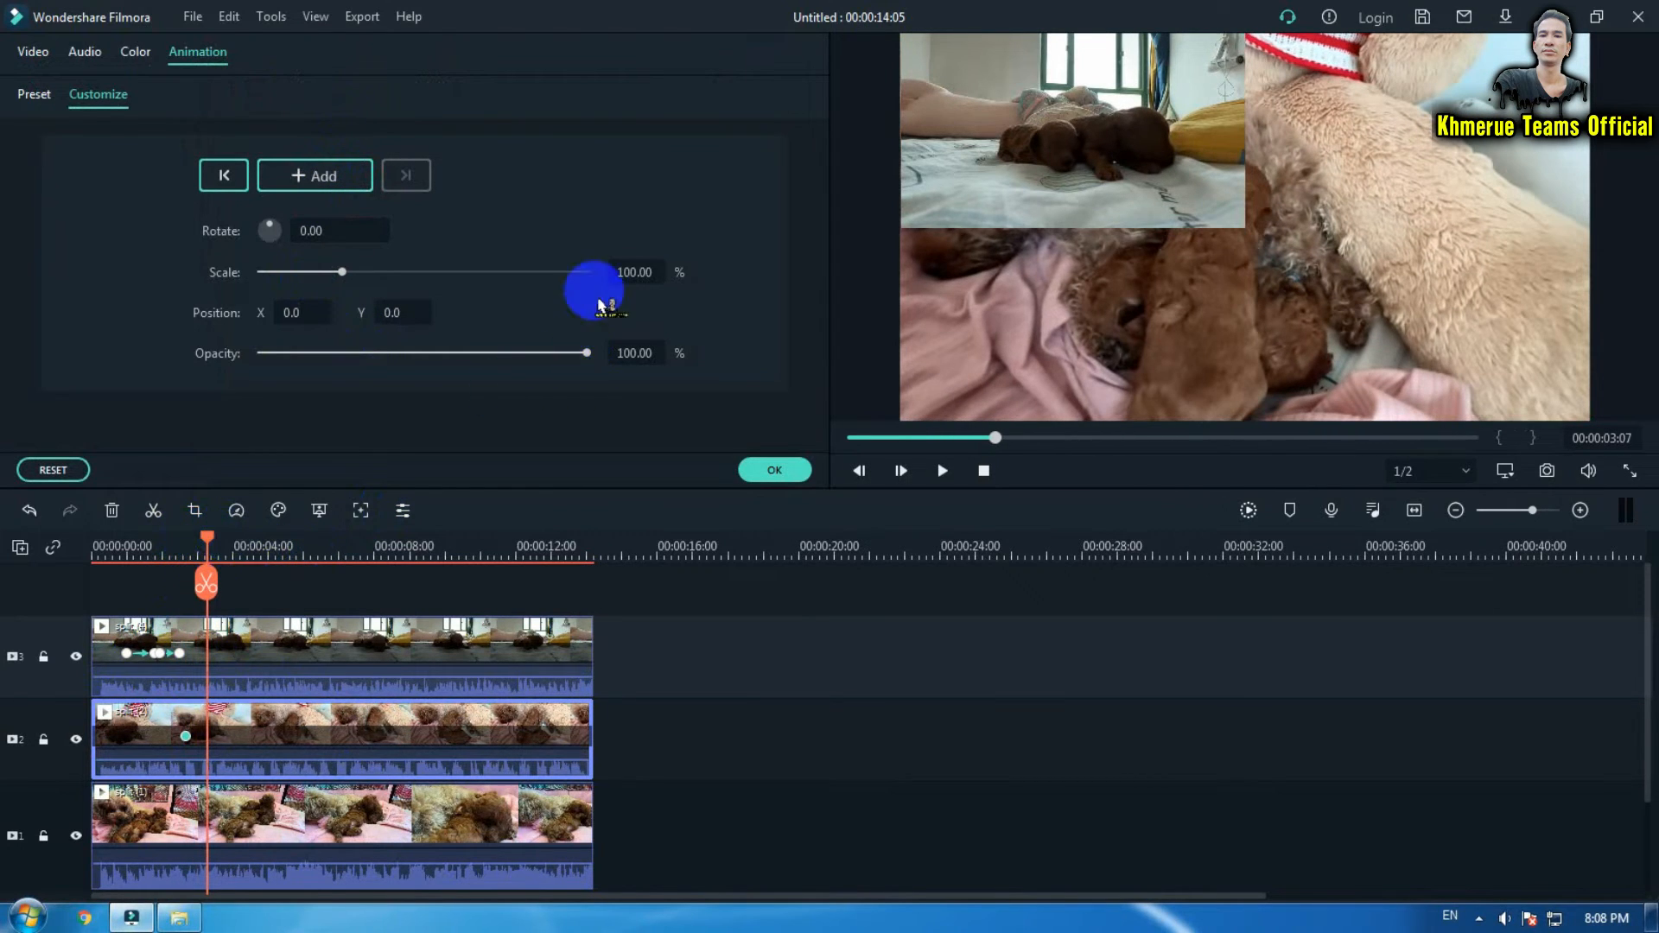
left_click(639, 273)
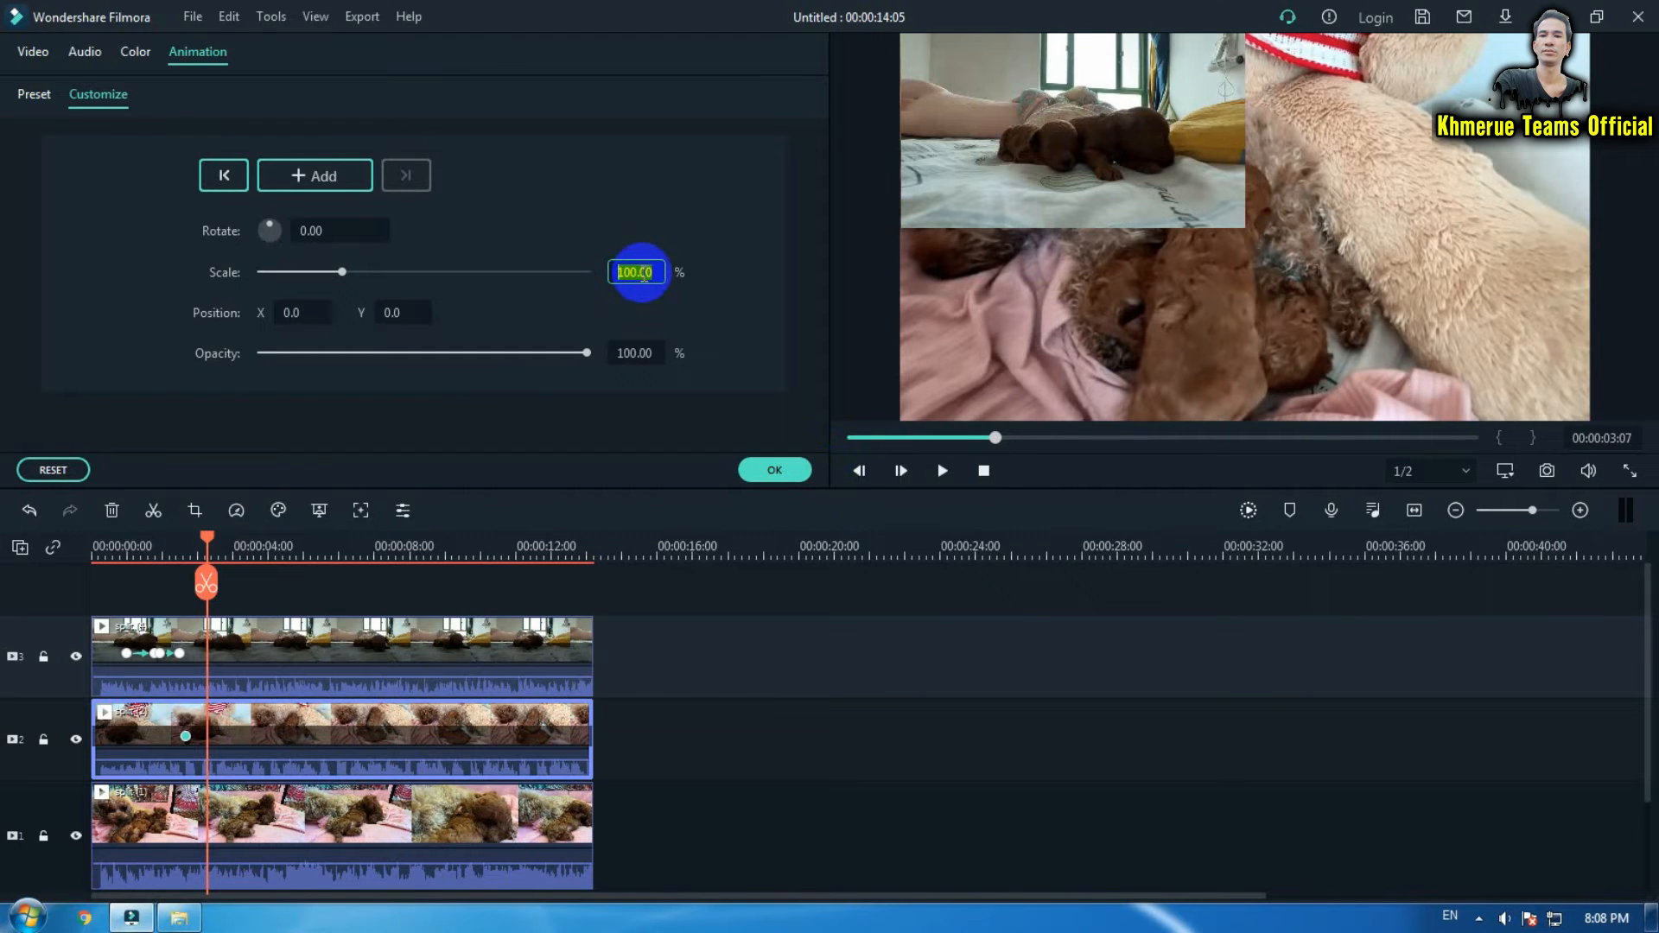
left_click(771, 470)
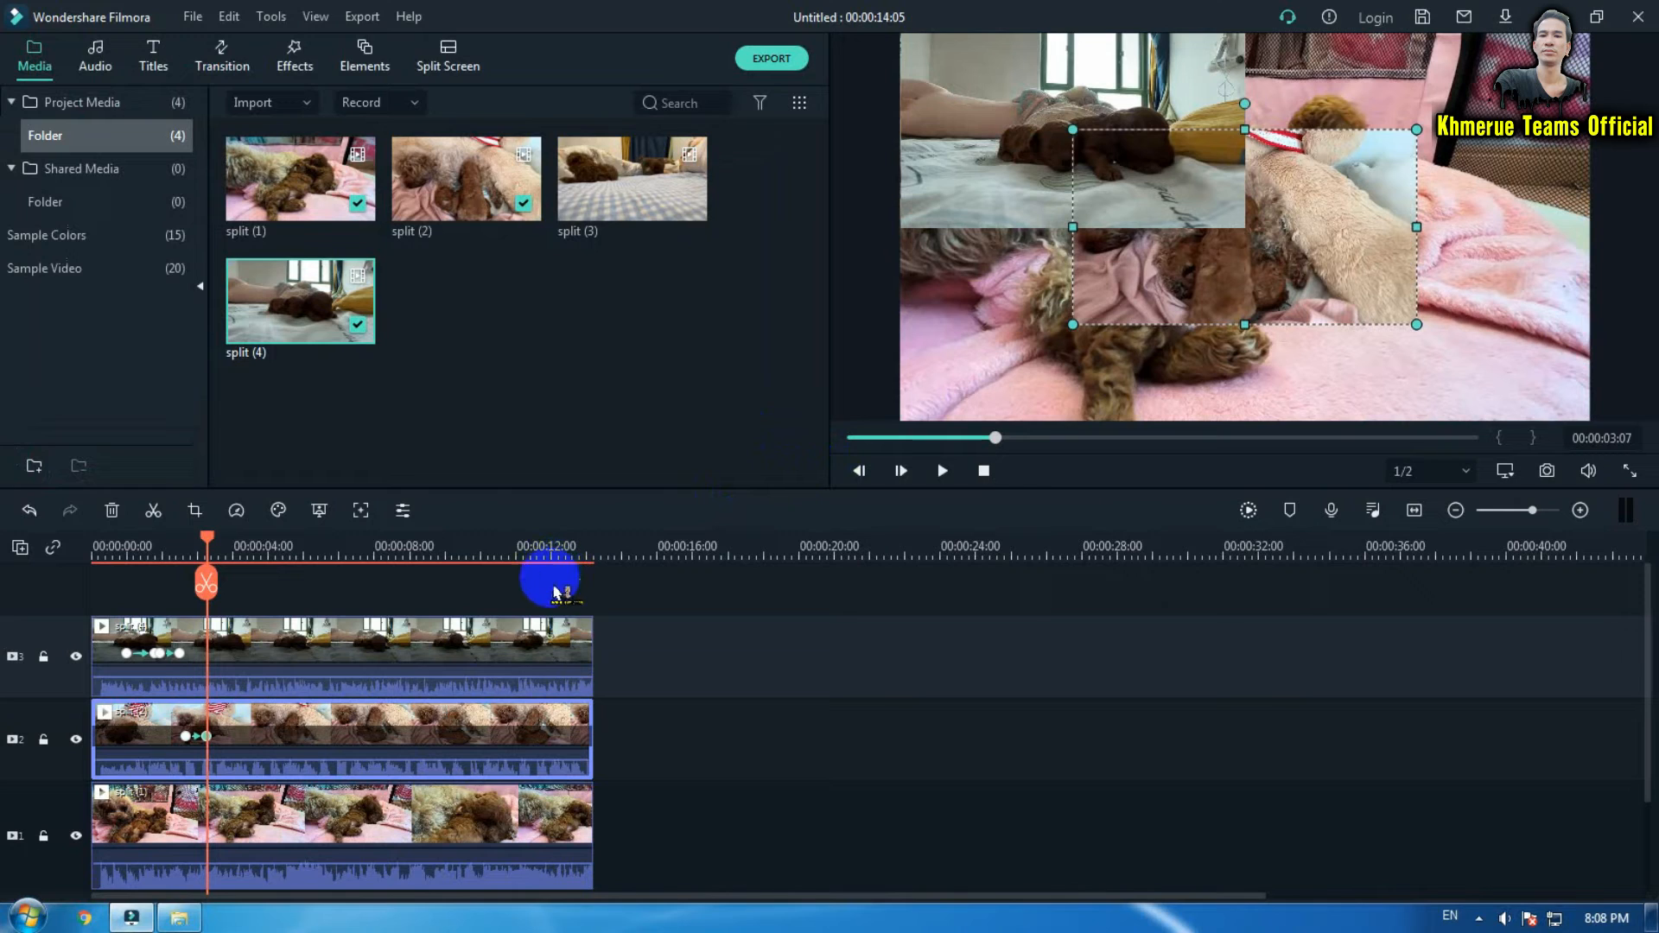
Add a custom animation keyframe to split (2) at 00:00:03:10, just after its 50% scale keyframe.
double_click(280, 733)
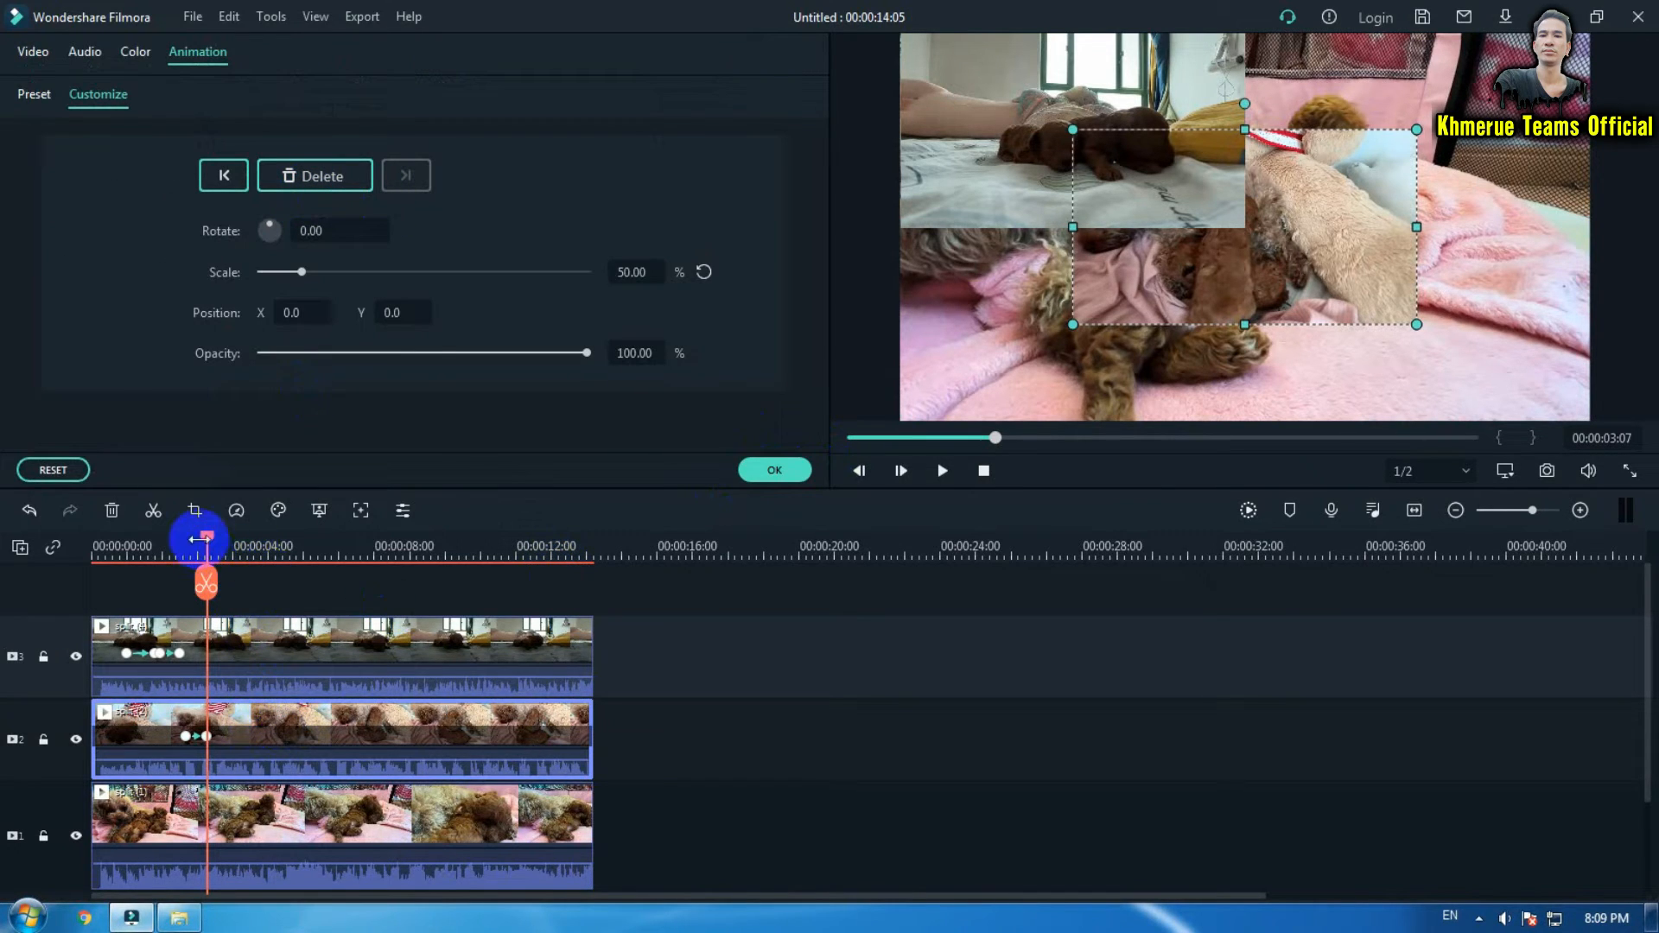
left_click_drag(208, 542, 218, 546)
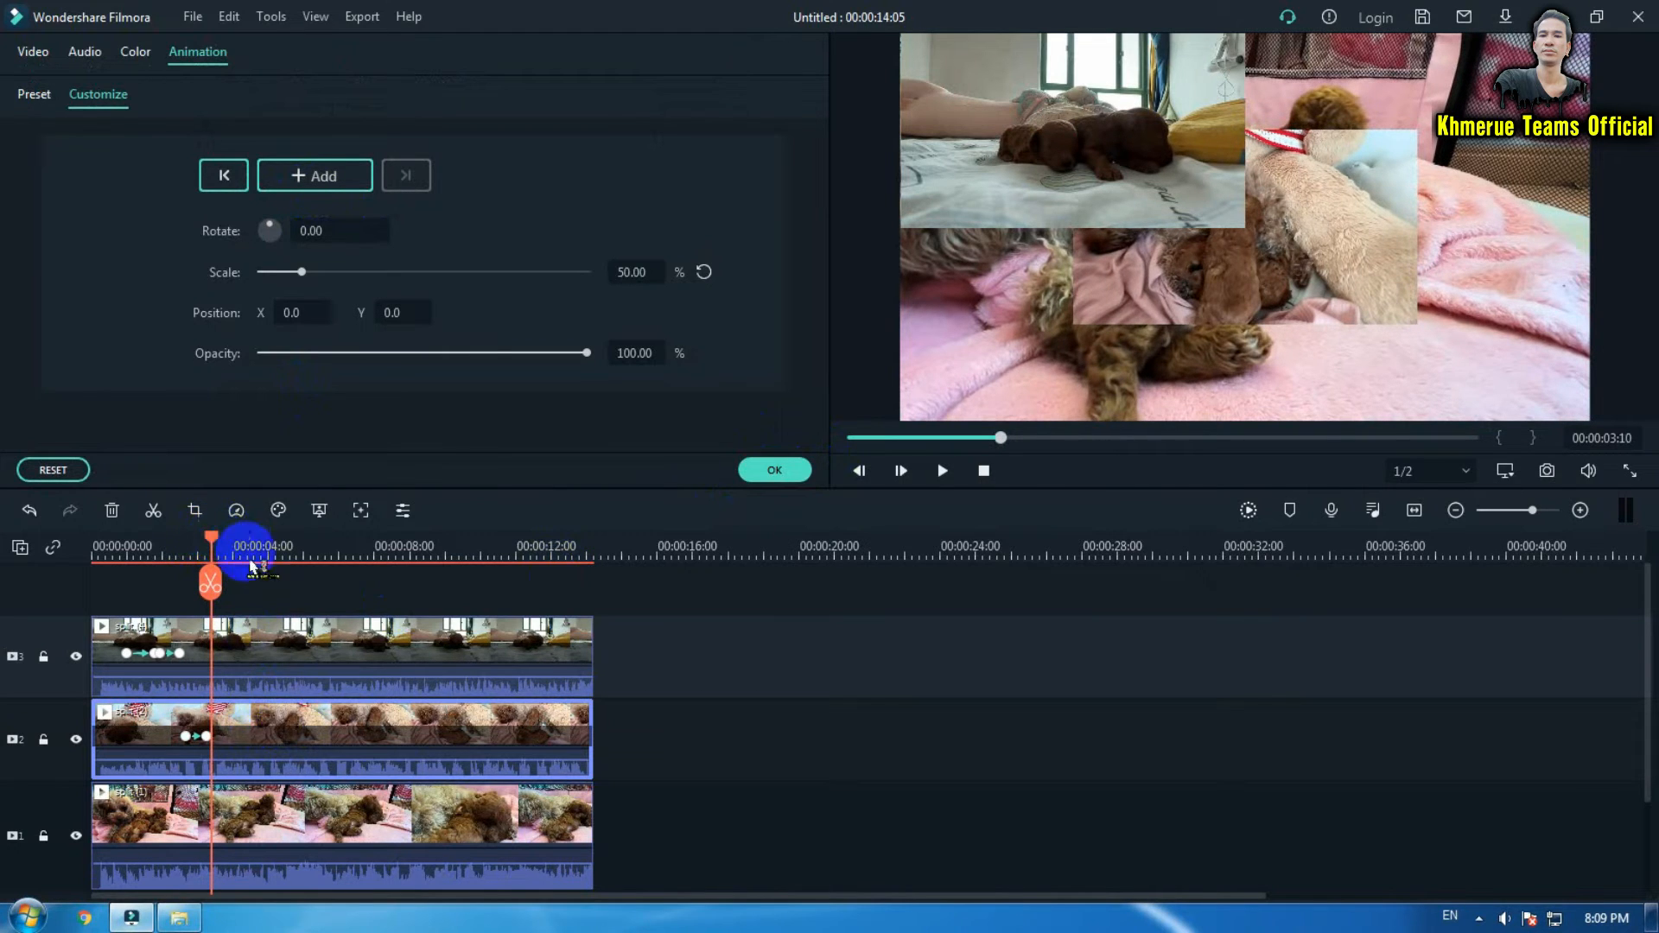
left_click(208, 737)
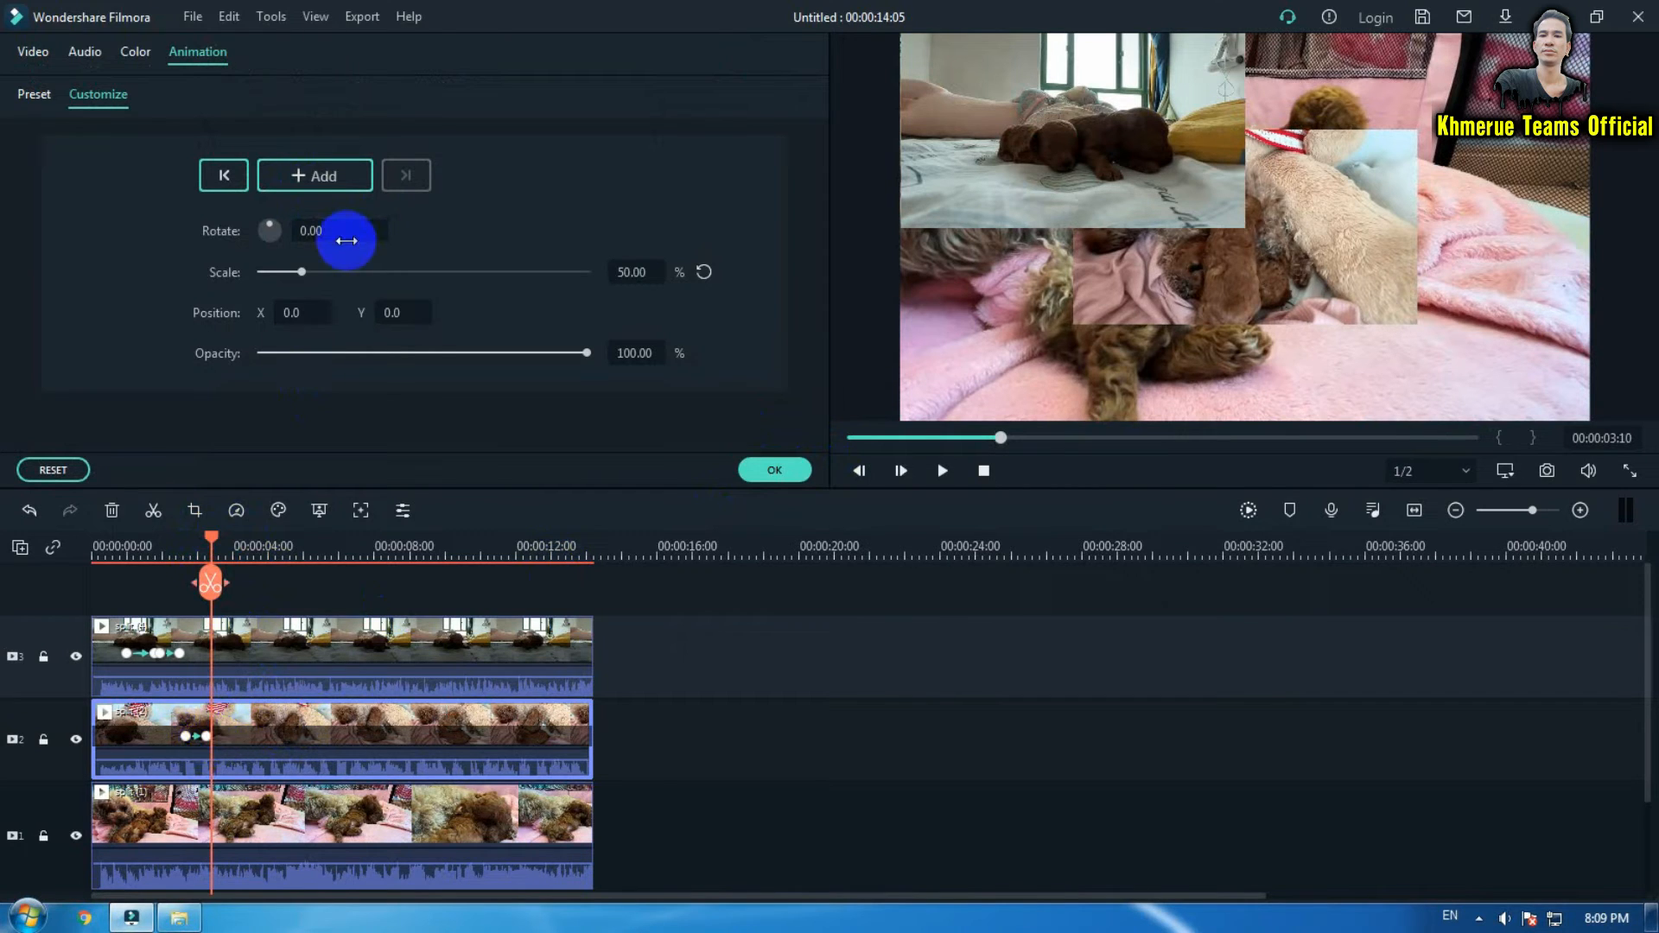
left_click(333, 181)
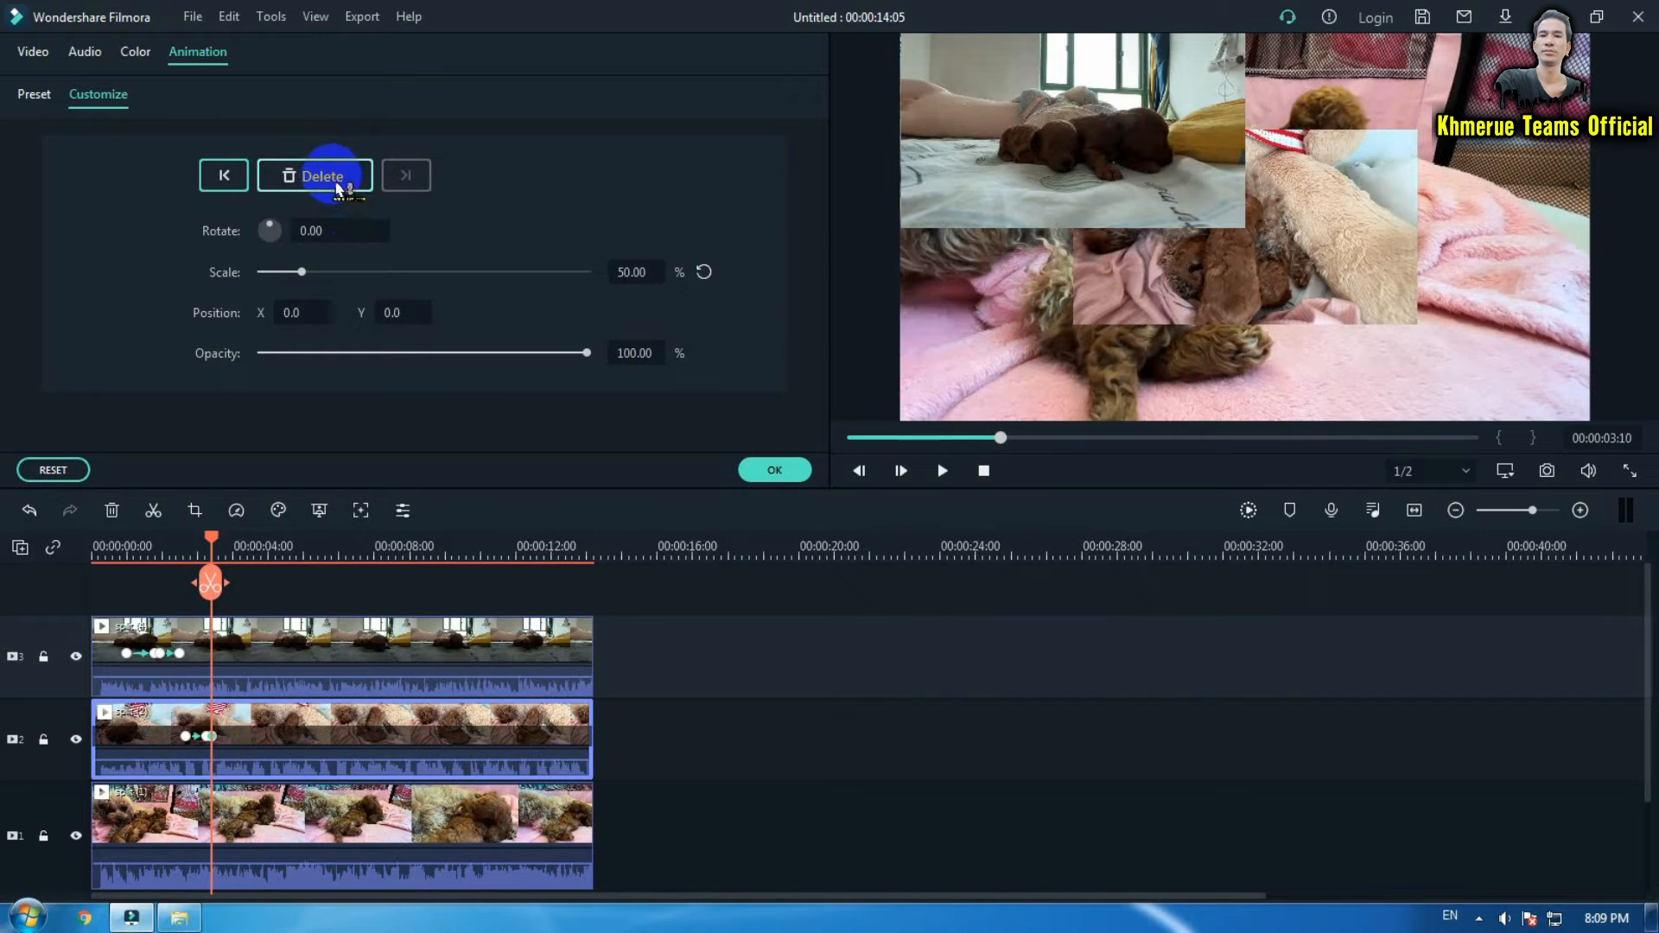
Animate split (2) into the lower-left corner of the frame at 00:00:03:24, at about X -167.2, Y -95.0.
left_click_drag(212, 541, 231, 542)
left_click(1257, 298)
left_click_drag(1257, 299, 1112, 347)
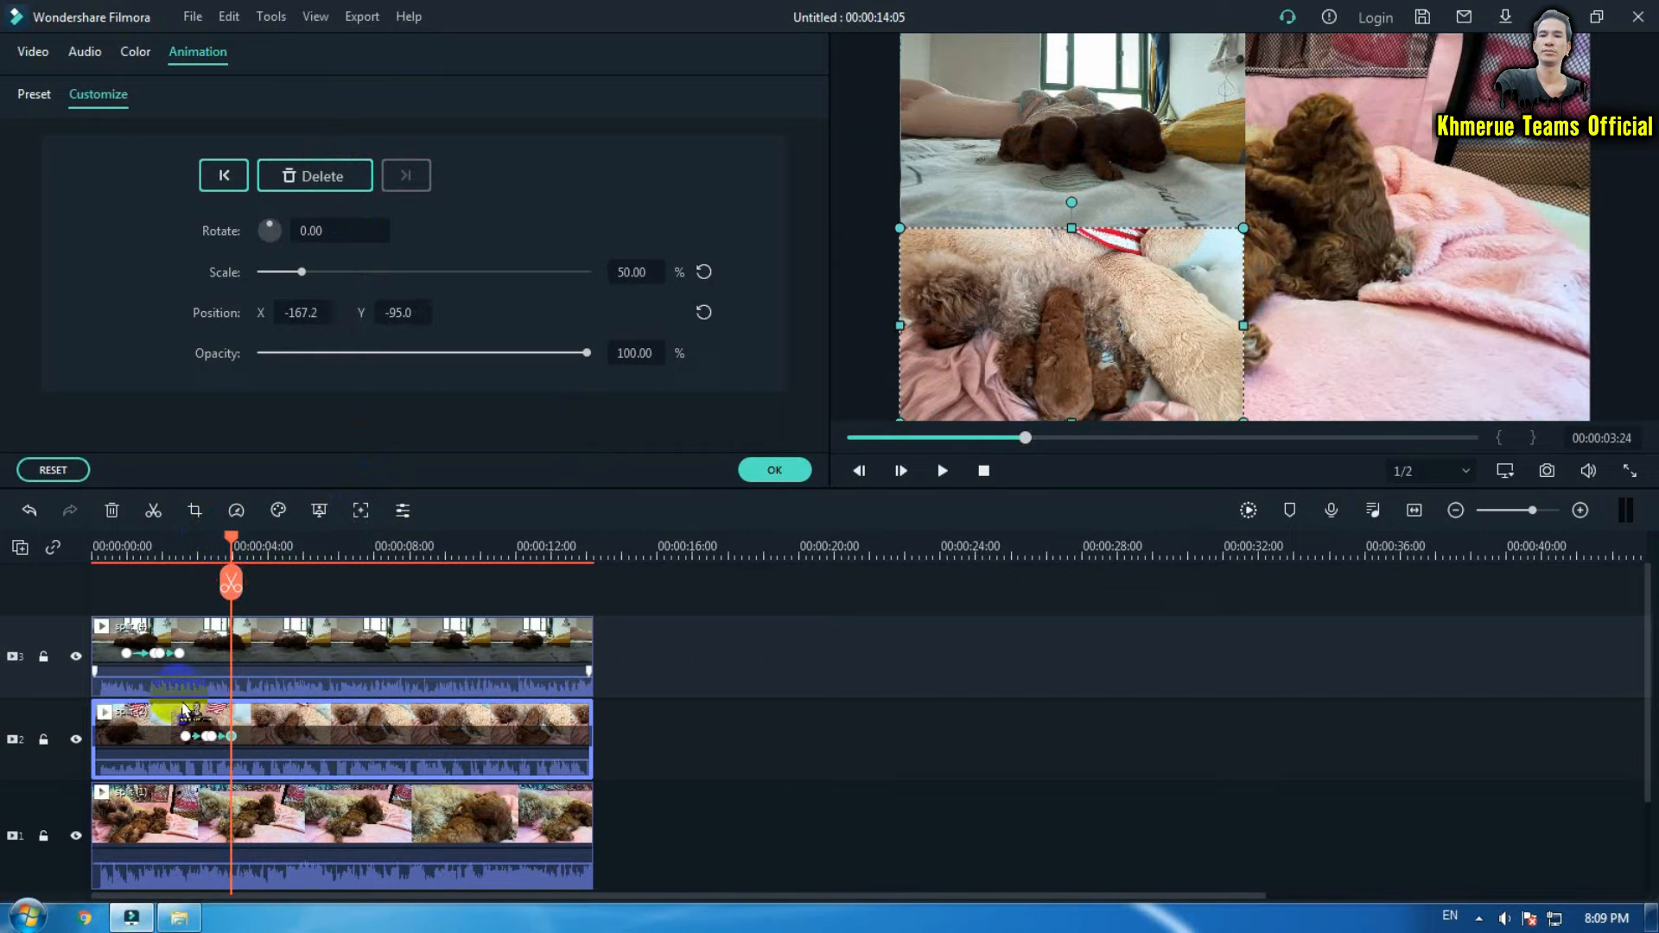
left_click(232, 737)
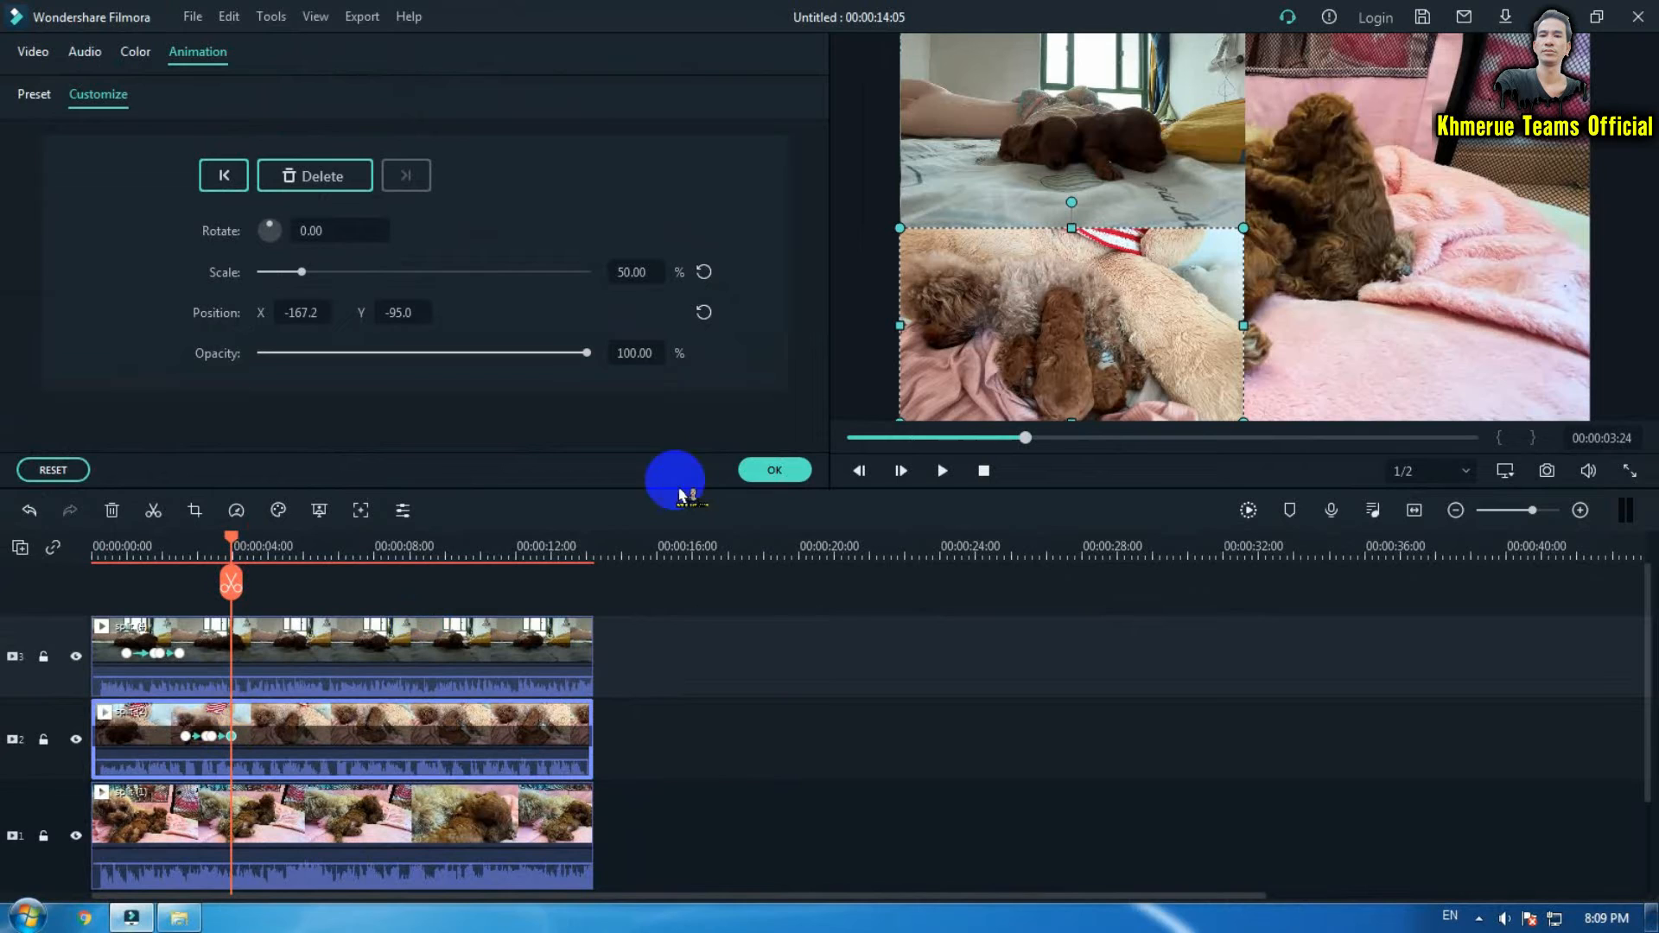
left_click(774, 470)
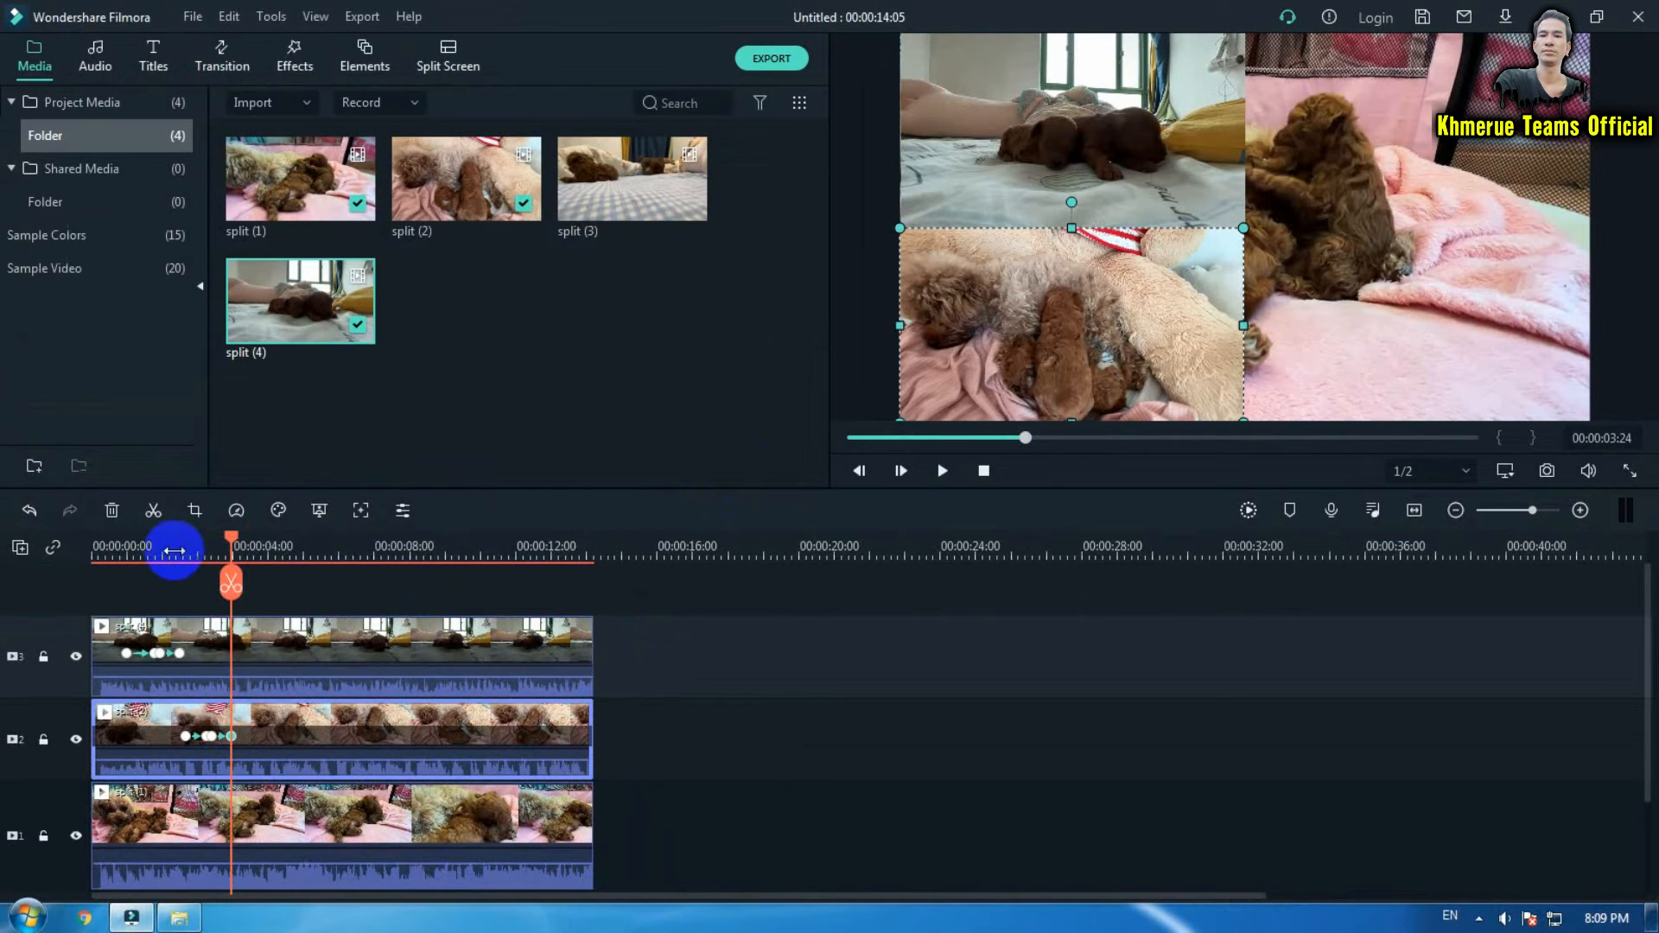
Preview the split (4) and split (2) animations from the start of the timeline to about 00:00:05:00.
key("Home")
key("space")
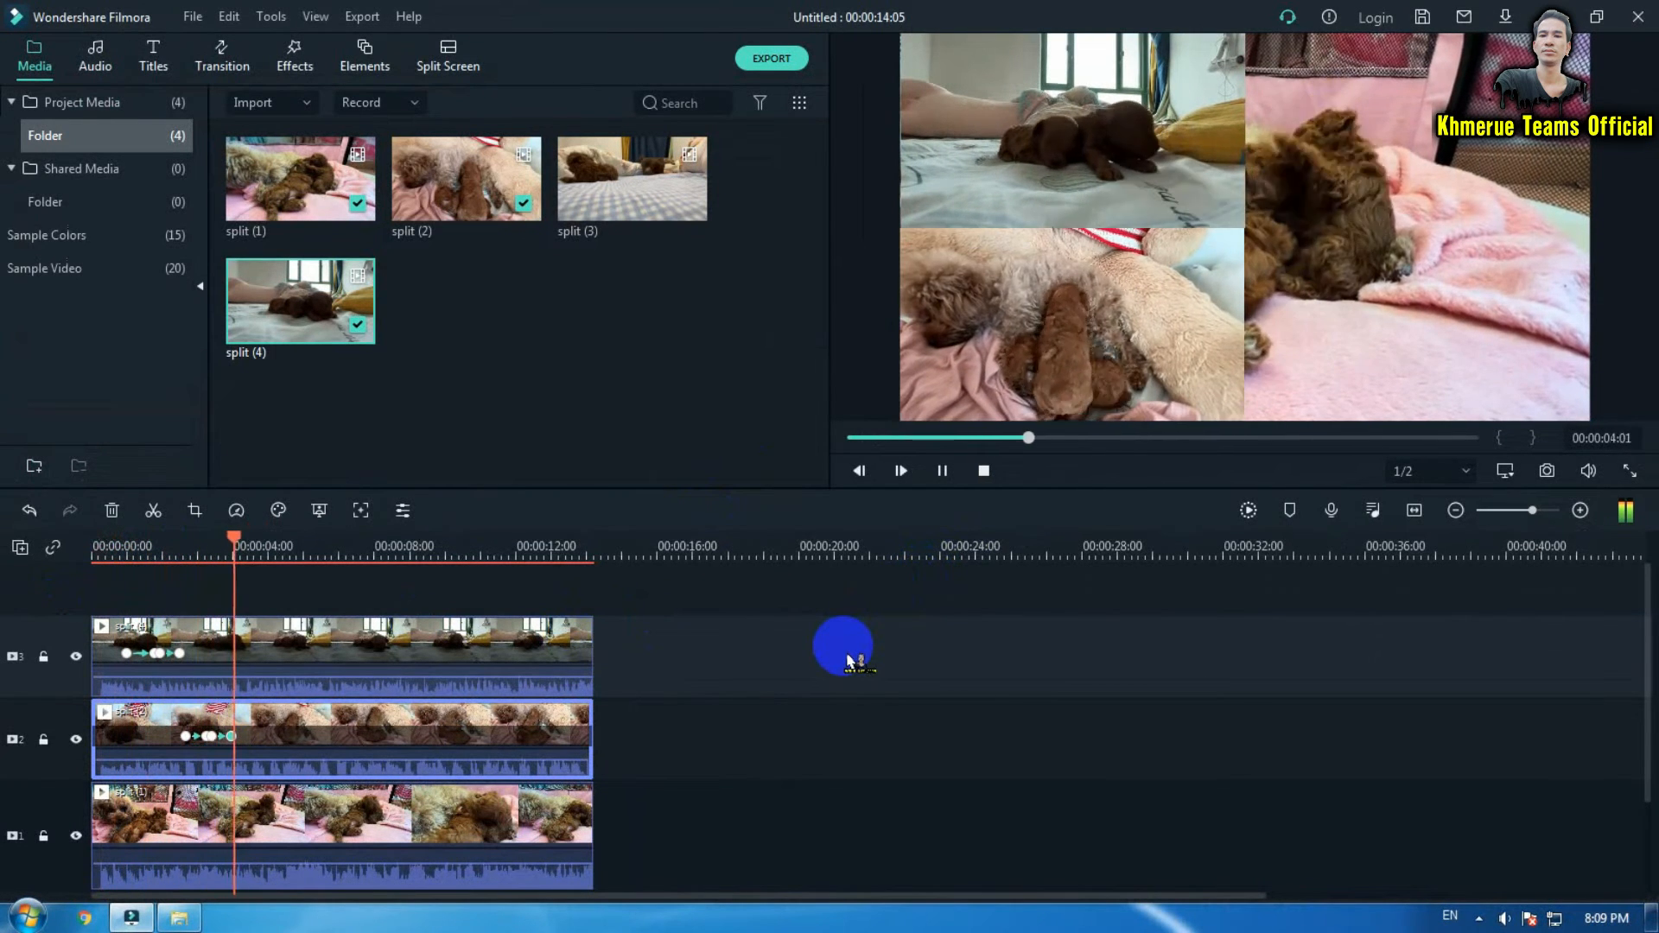
key("space")
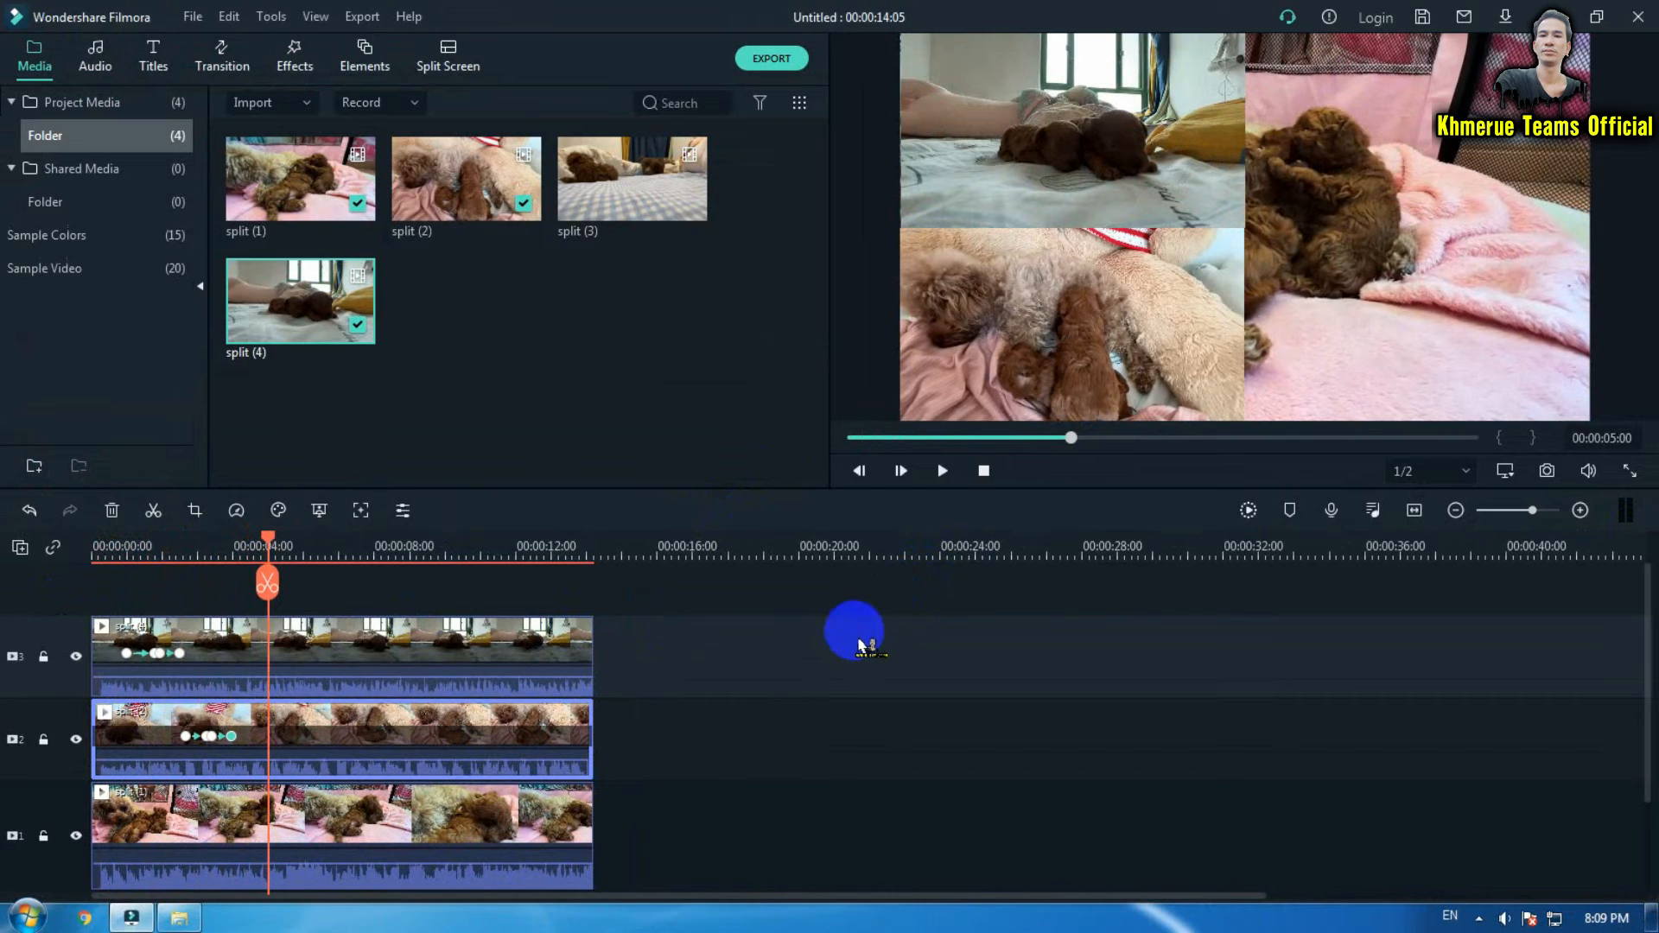
Add a custom animation keyframe to split (1) at 00:00:04:04, just after split (2)'s last keyframe.
left_click(334, 831)
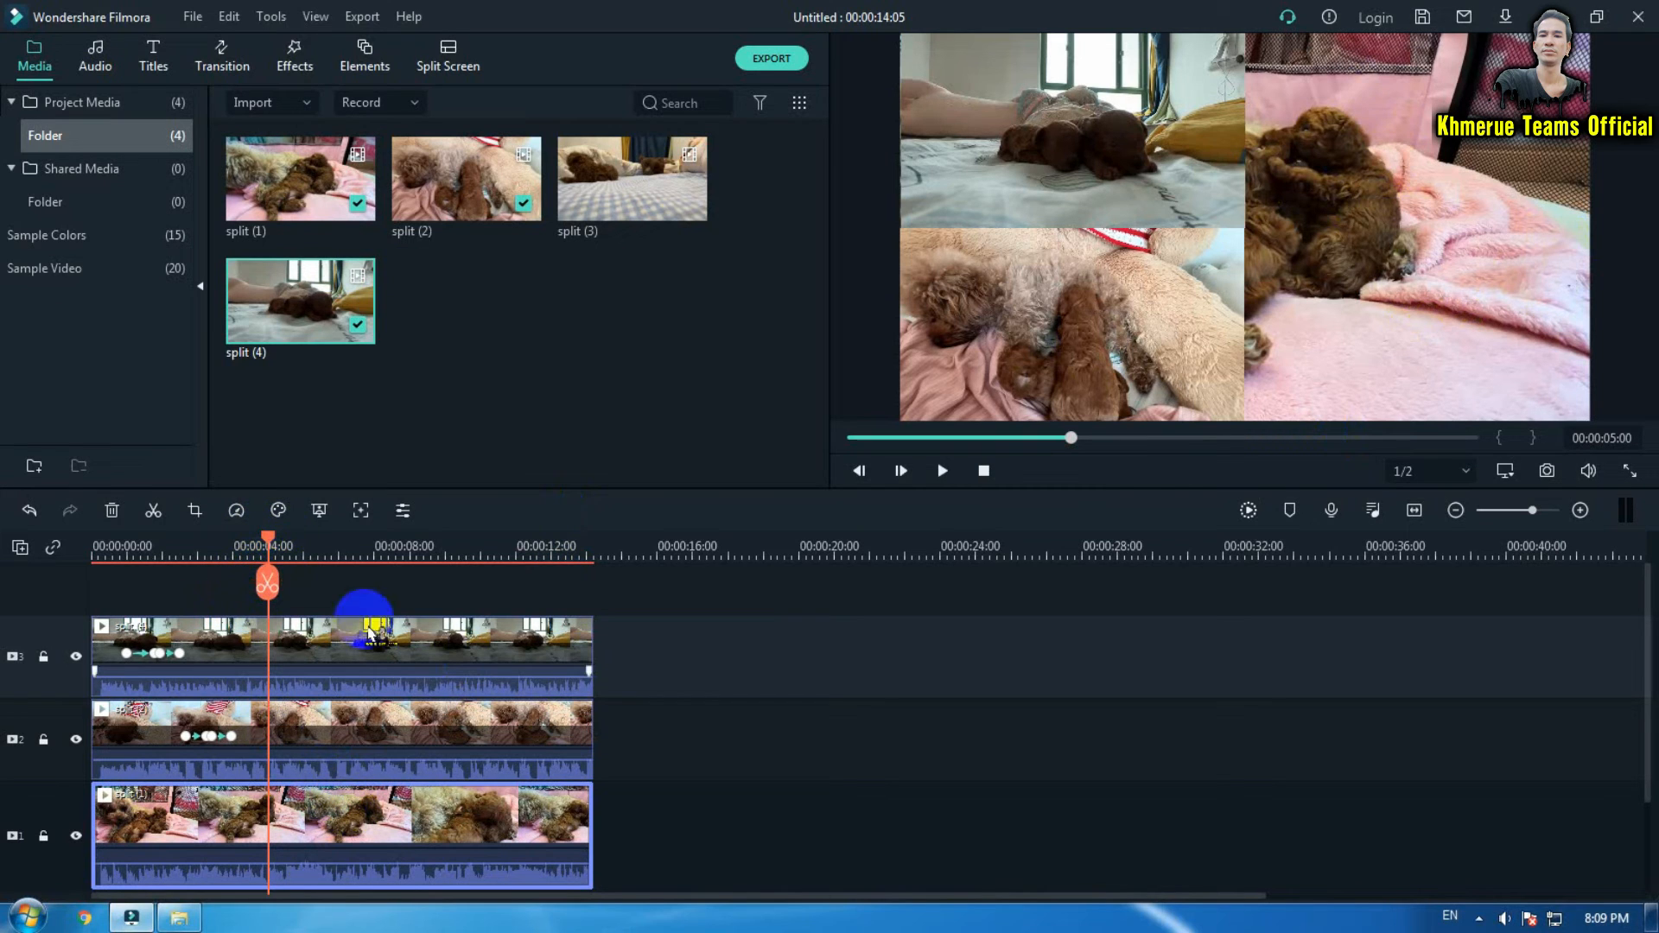
double_click(380, 842)
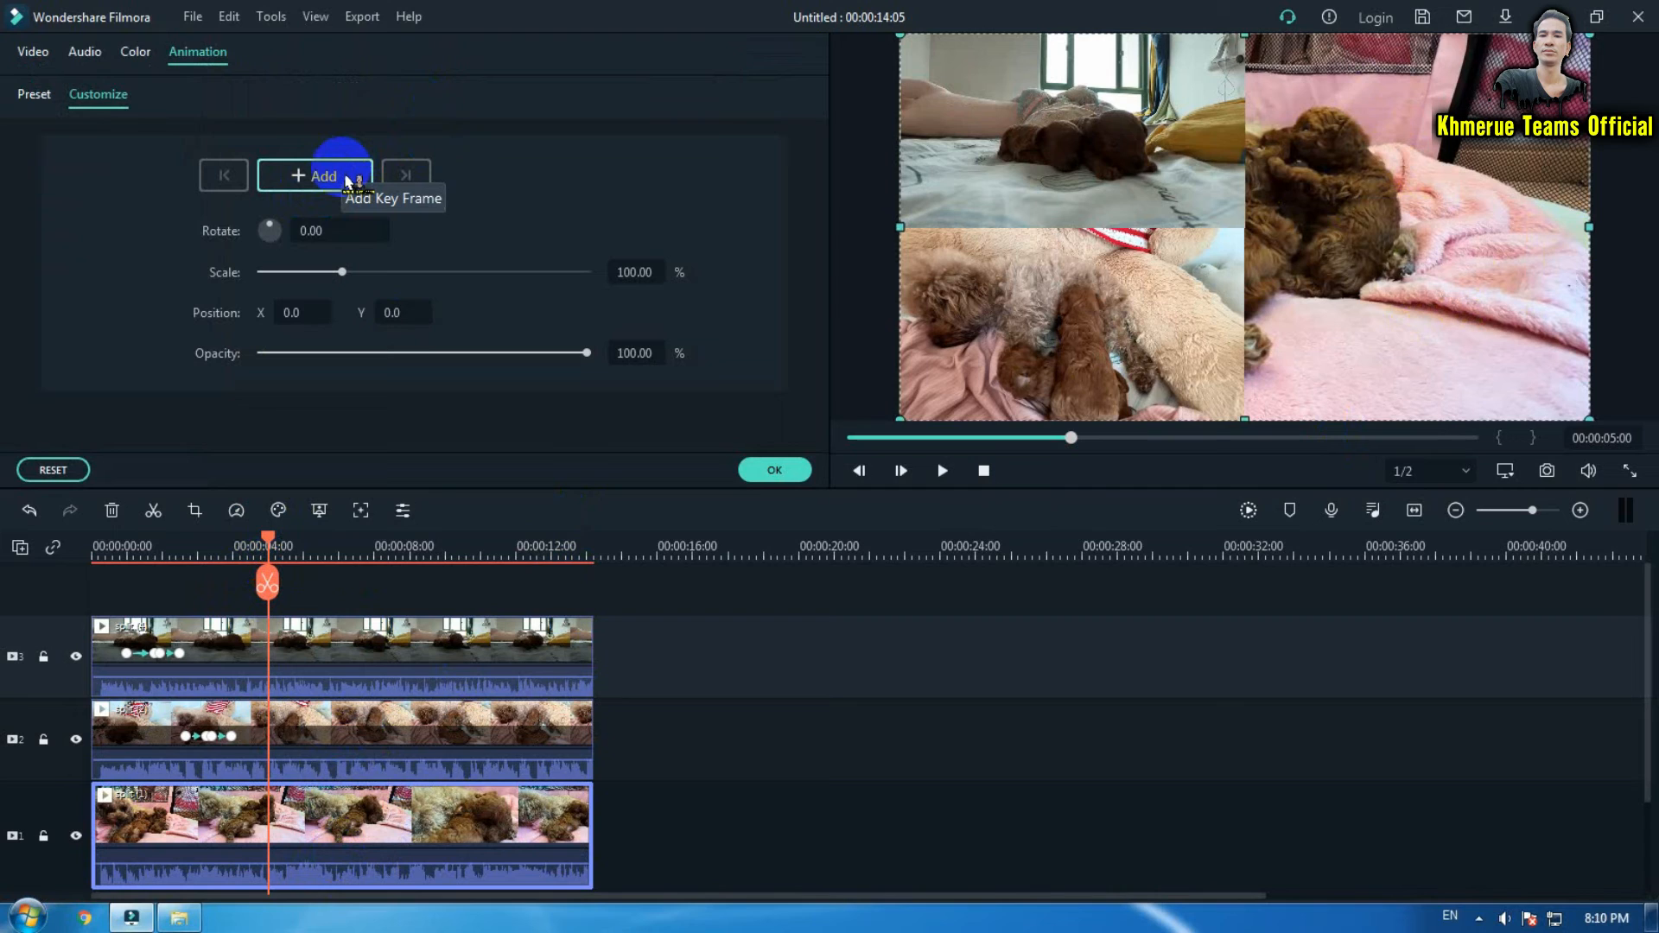
left_click(211, 59)
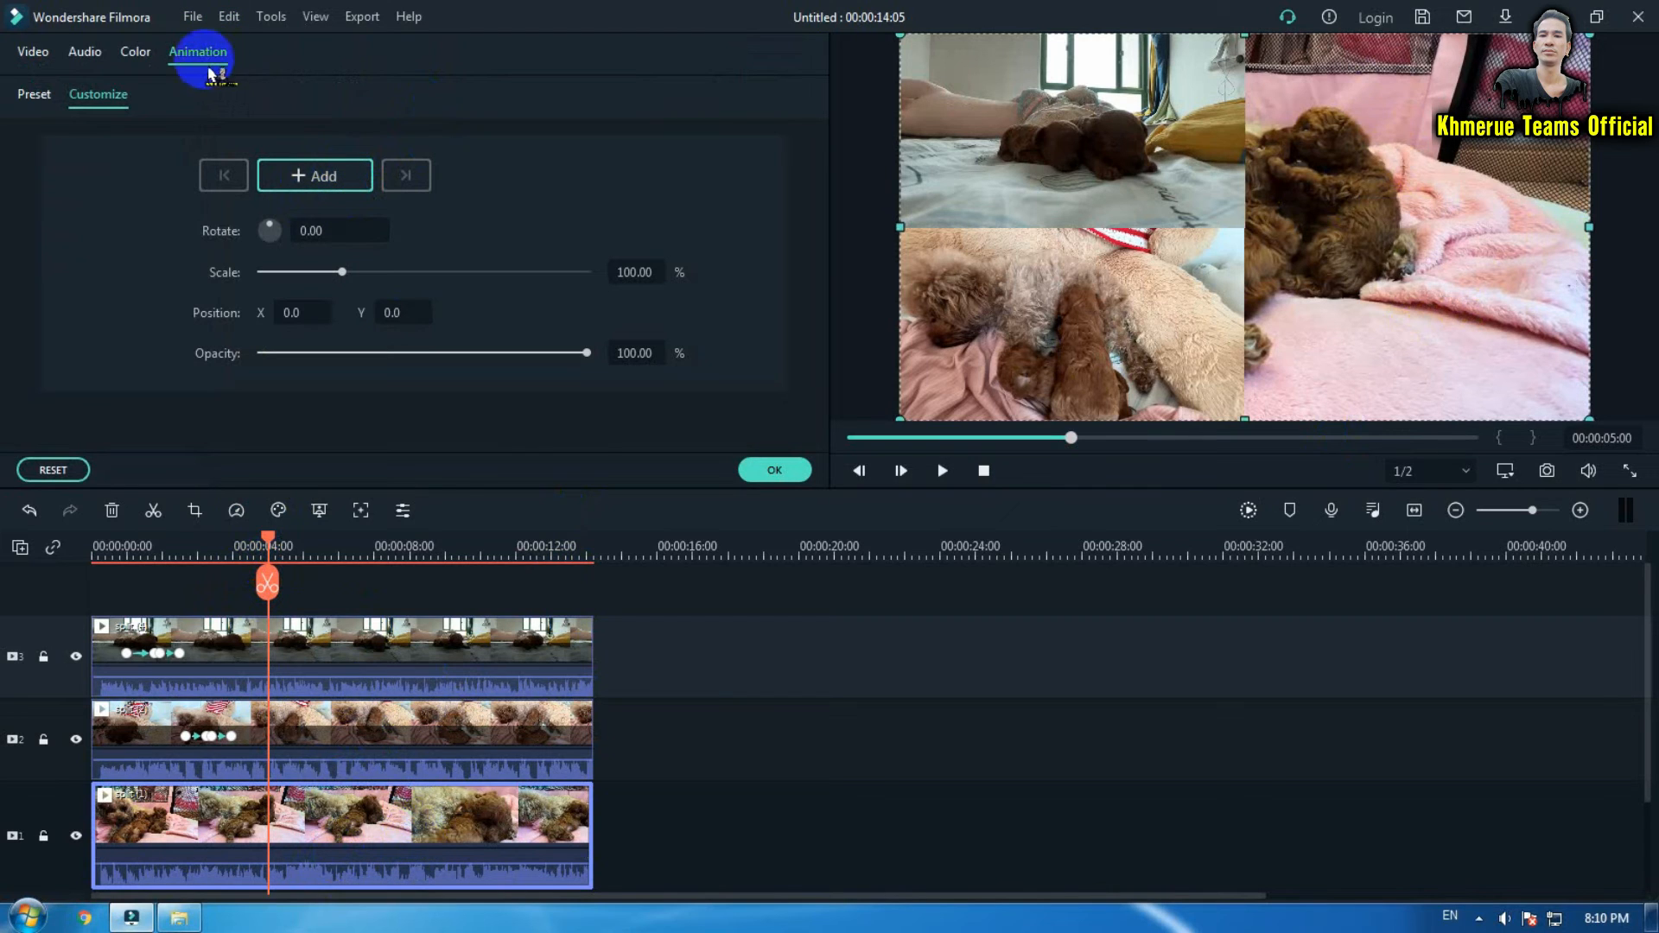
left_click(86, 103)
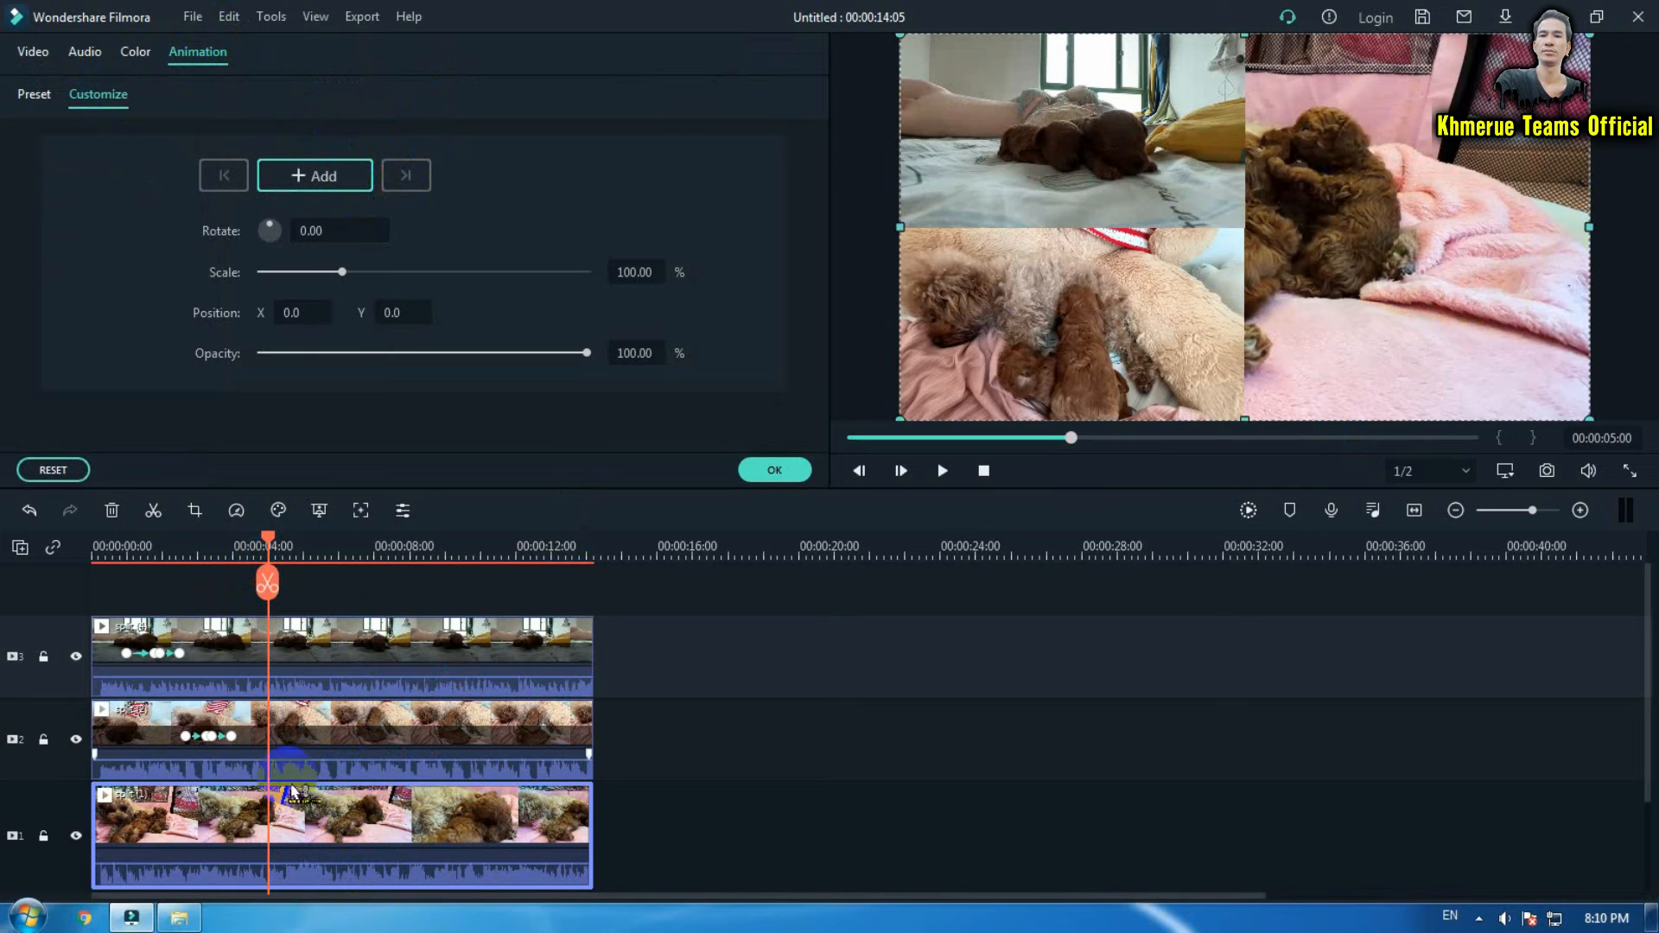
left_click(250, 546)
left_click_drag(250, 551, 236, 544)
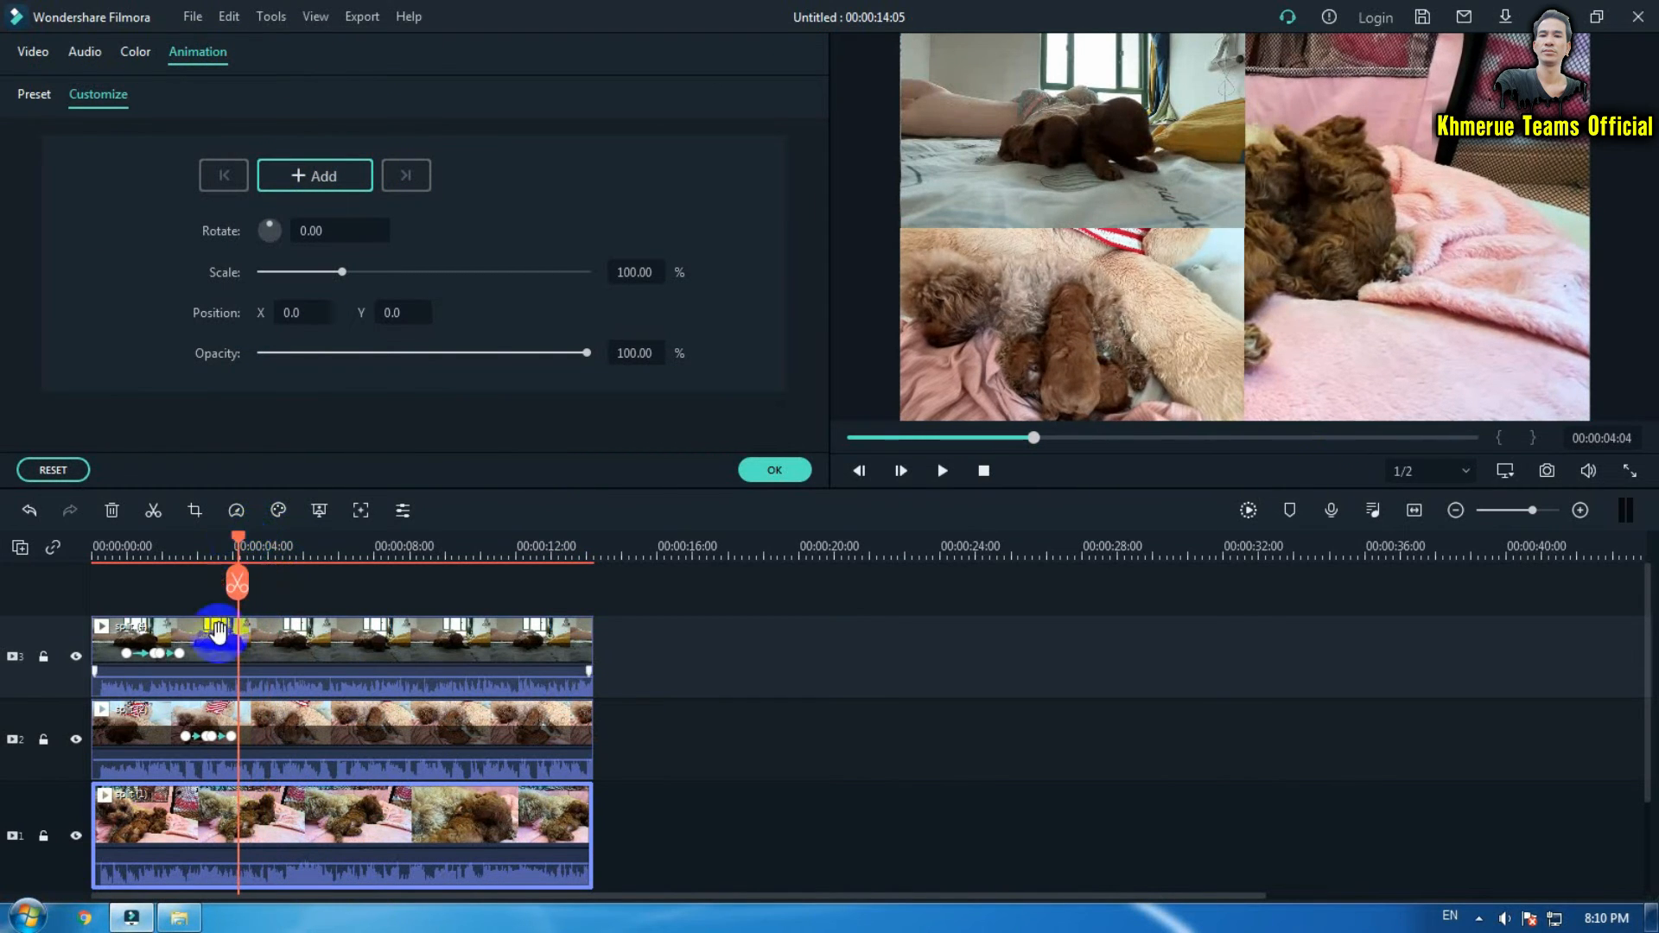
left_click(239, 742)
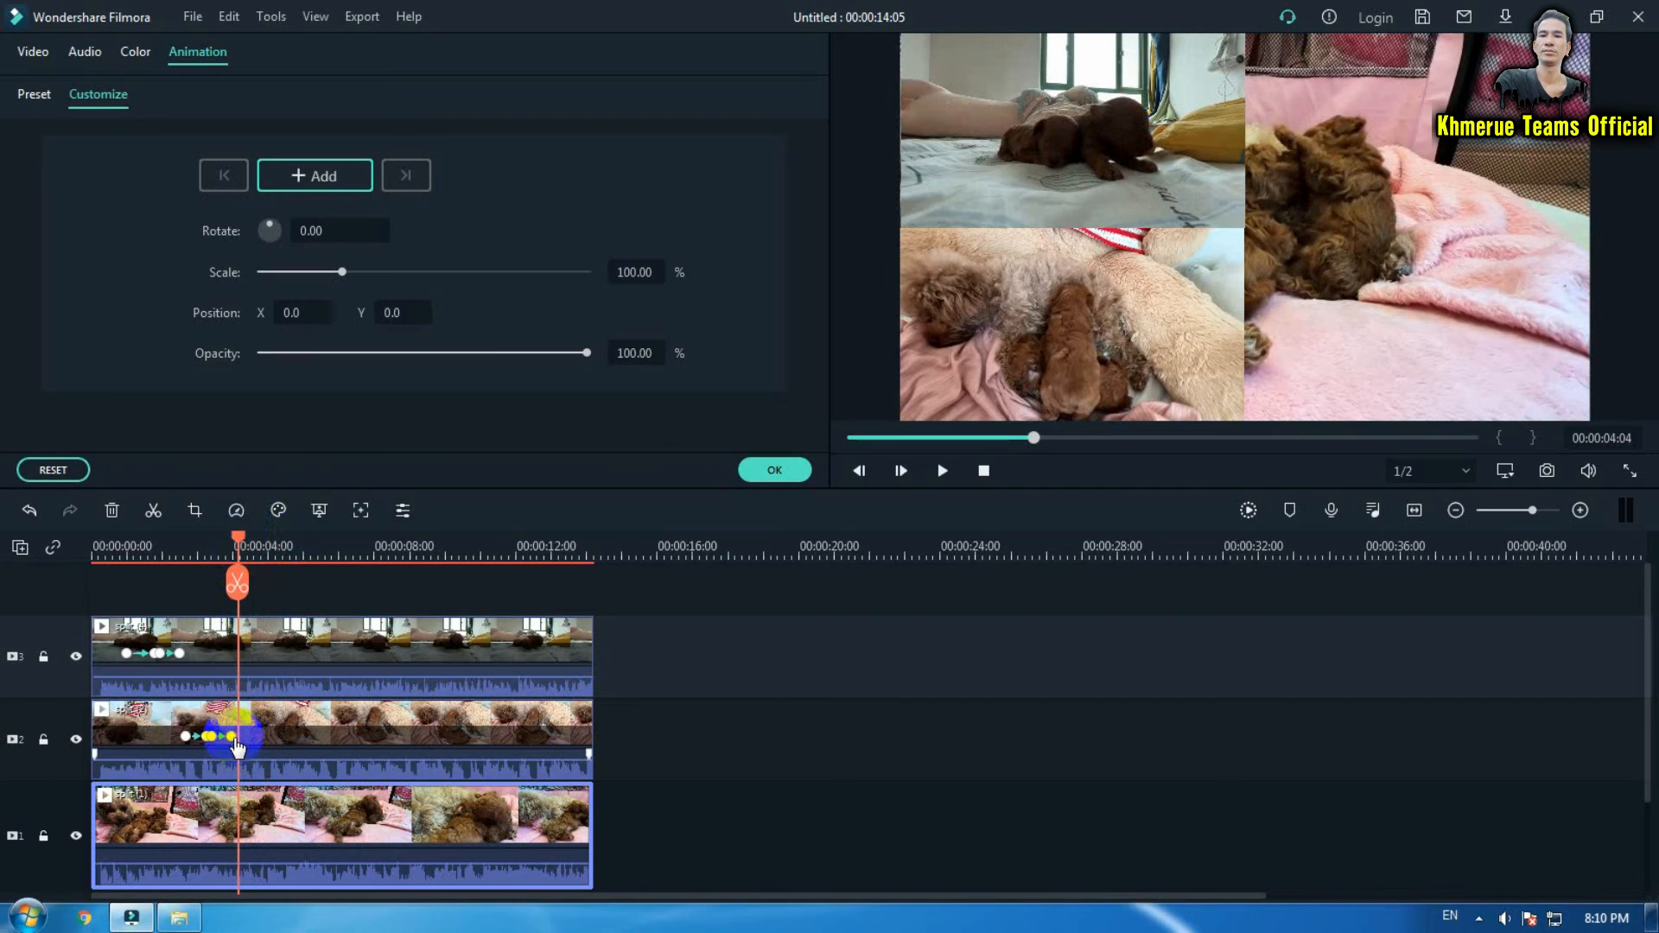
left_click(324, 177)
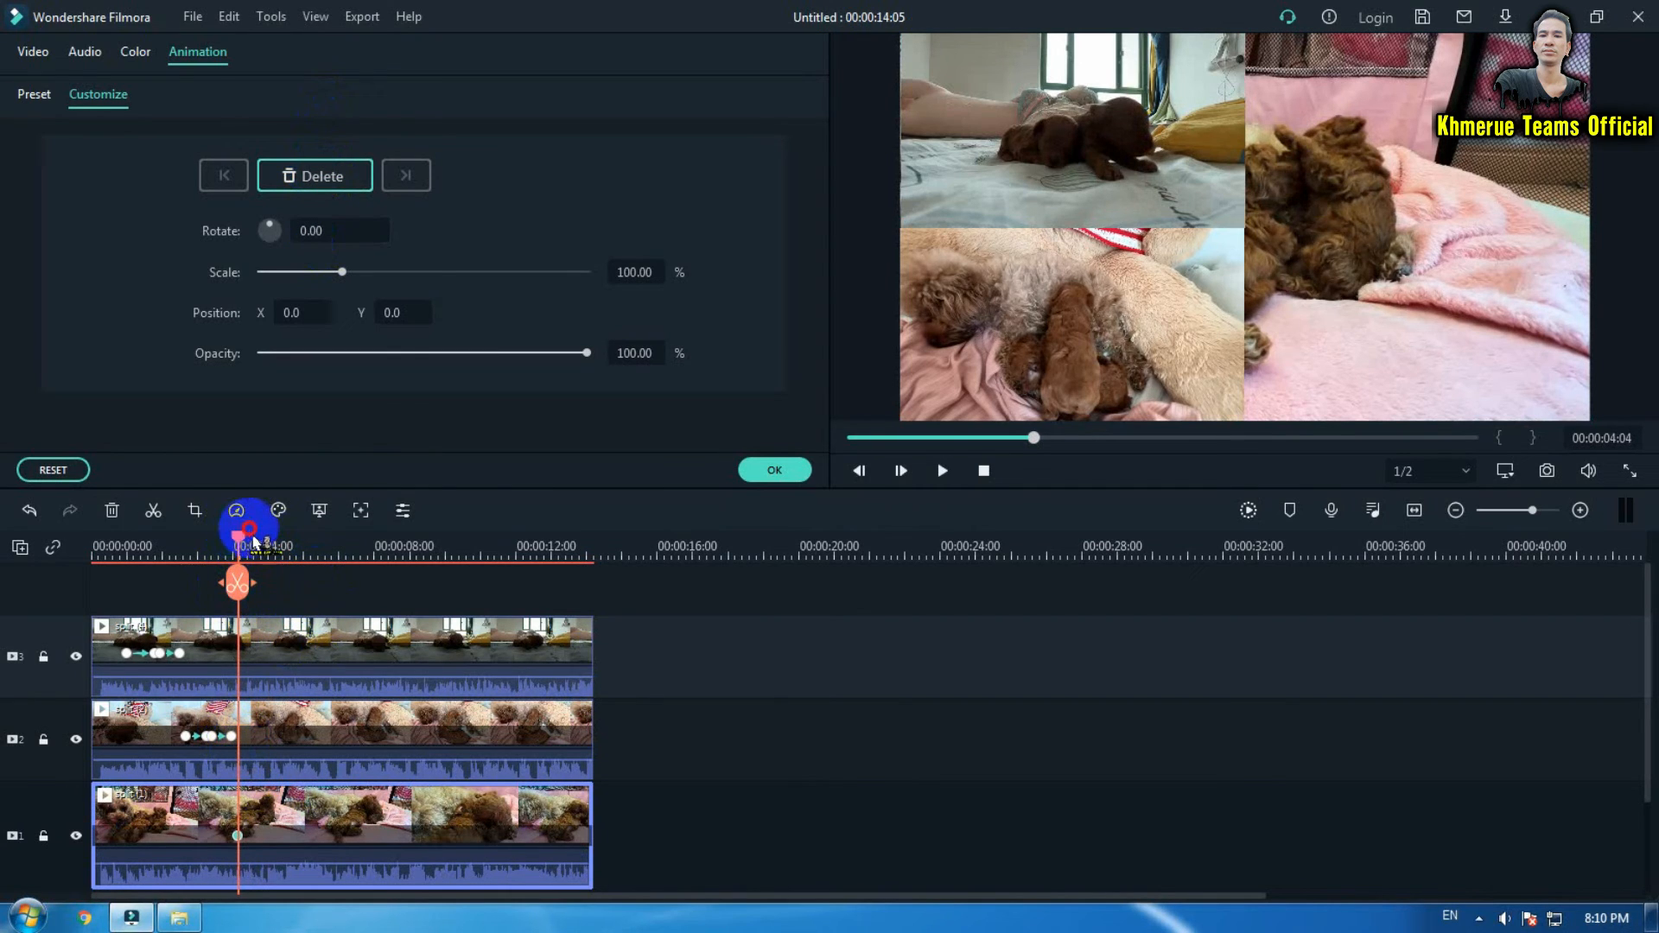
Animate split (1) into the right half of the frame at 00:00:04:21, at about X 166.2, Y 0.0.
left_click_drag(243, 546, 263, 546)
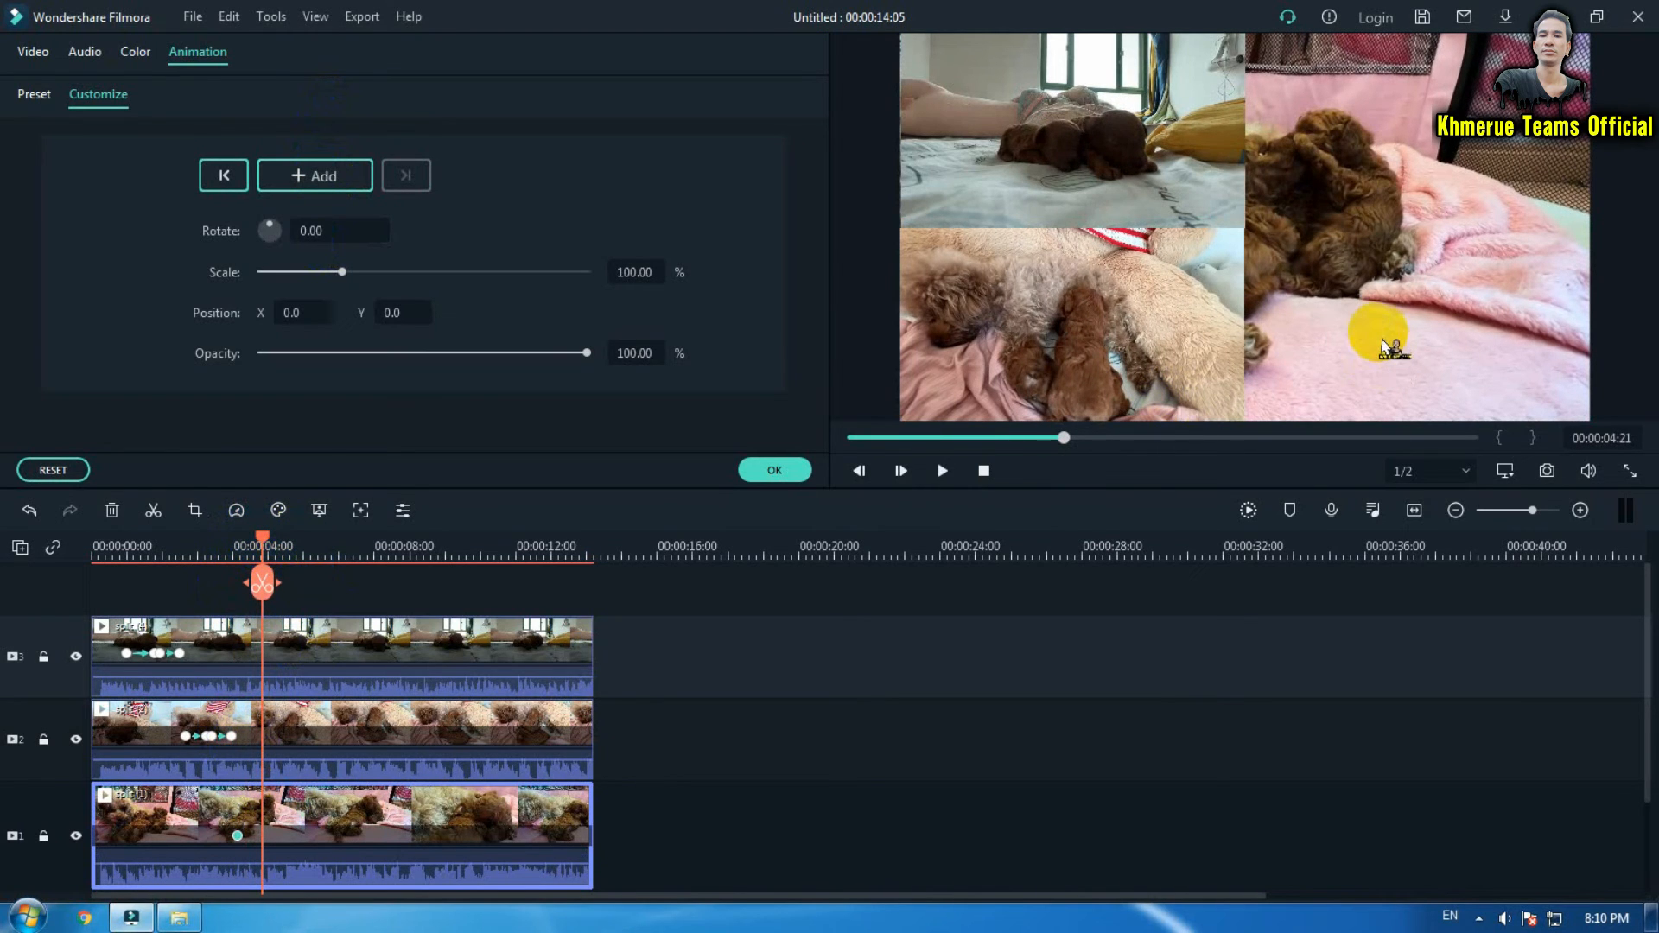
left_click_drag(1353, 311, 1519, 306)
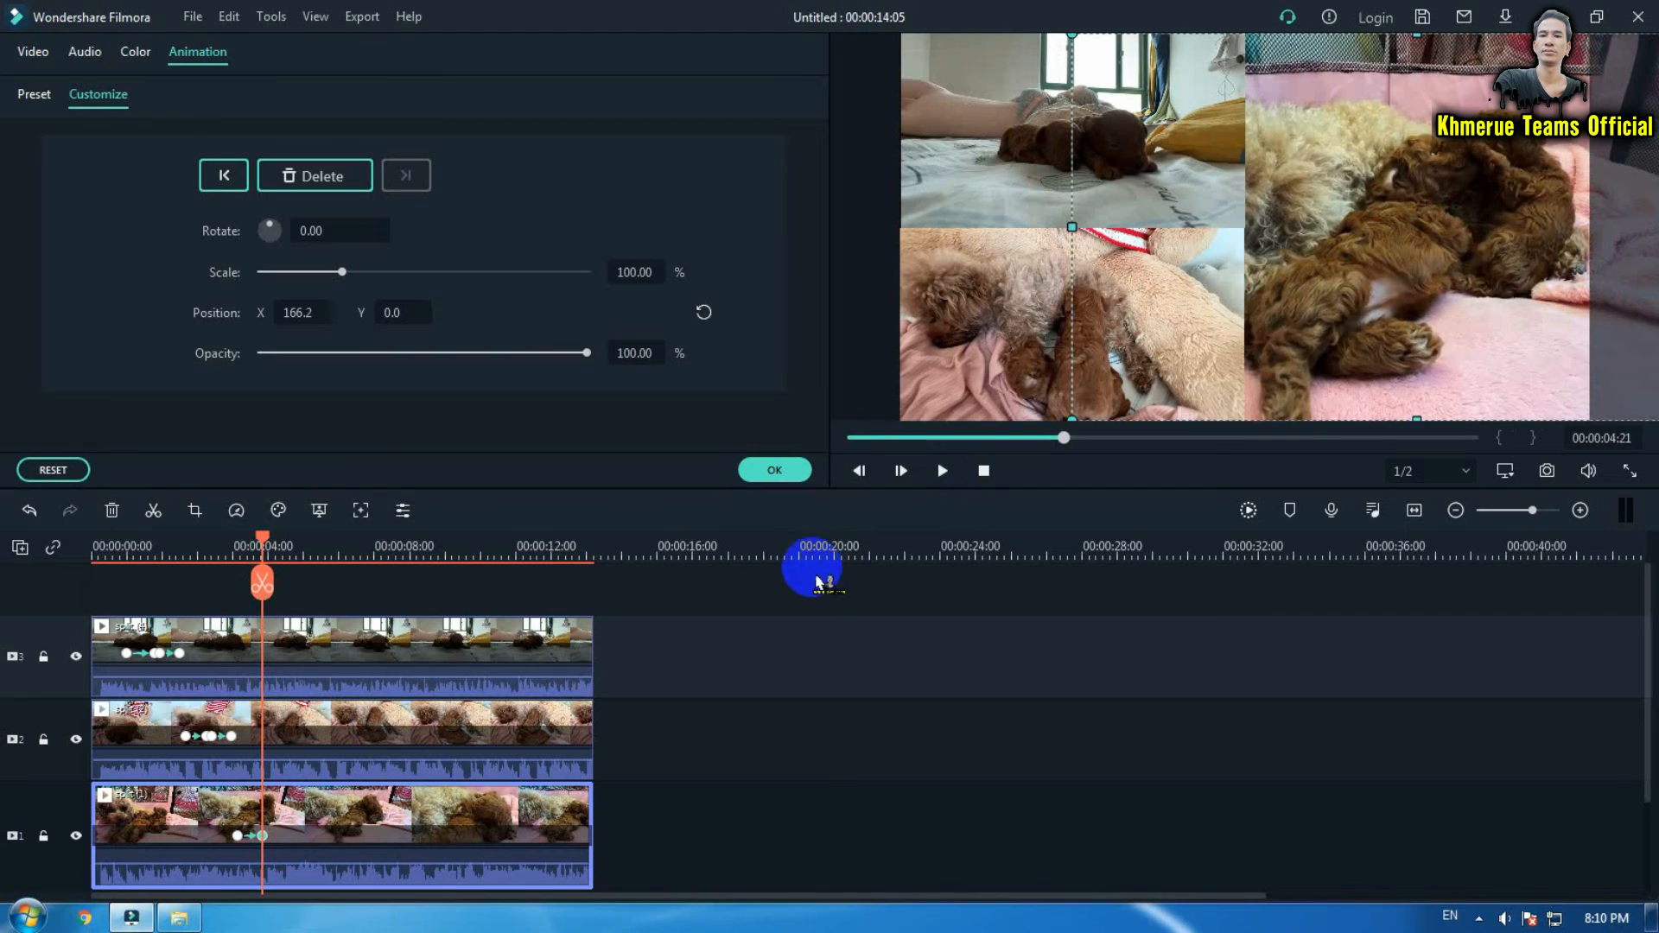
left_click(777, 470)
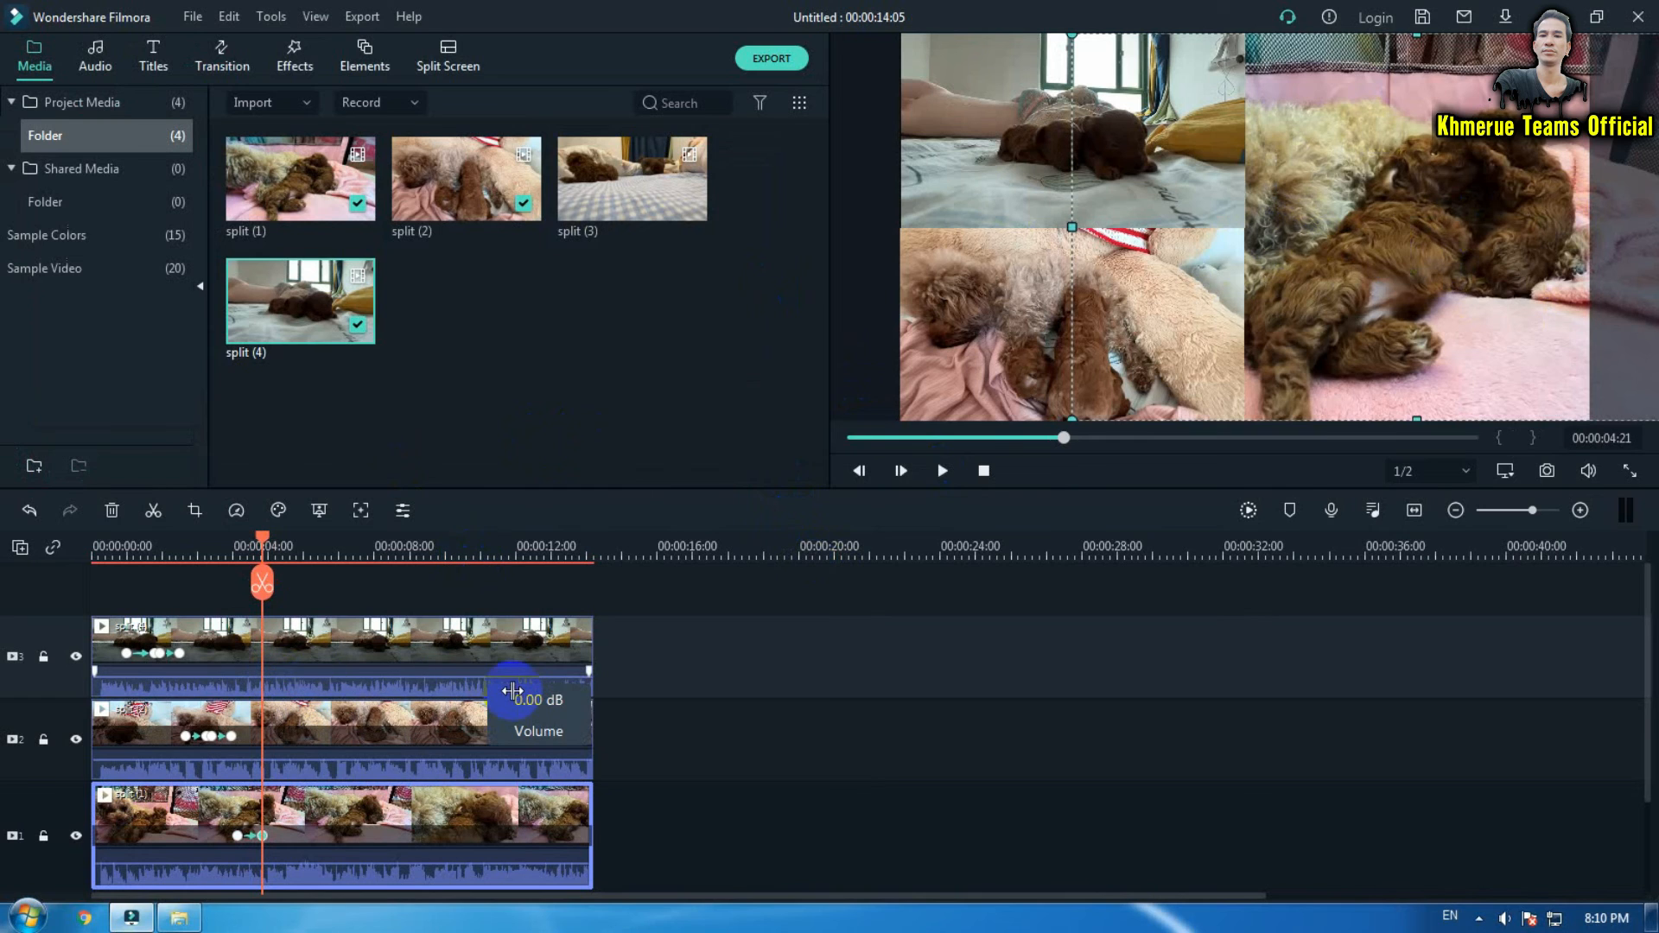
Preview the complete three-clip split screen animation from the start of the timeline to about 00:00:11:17.
key("Home")
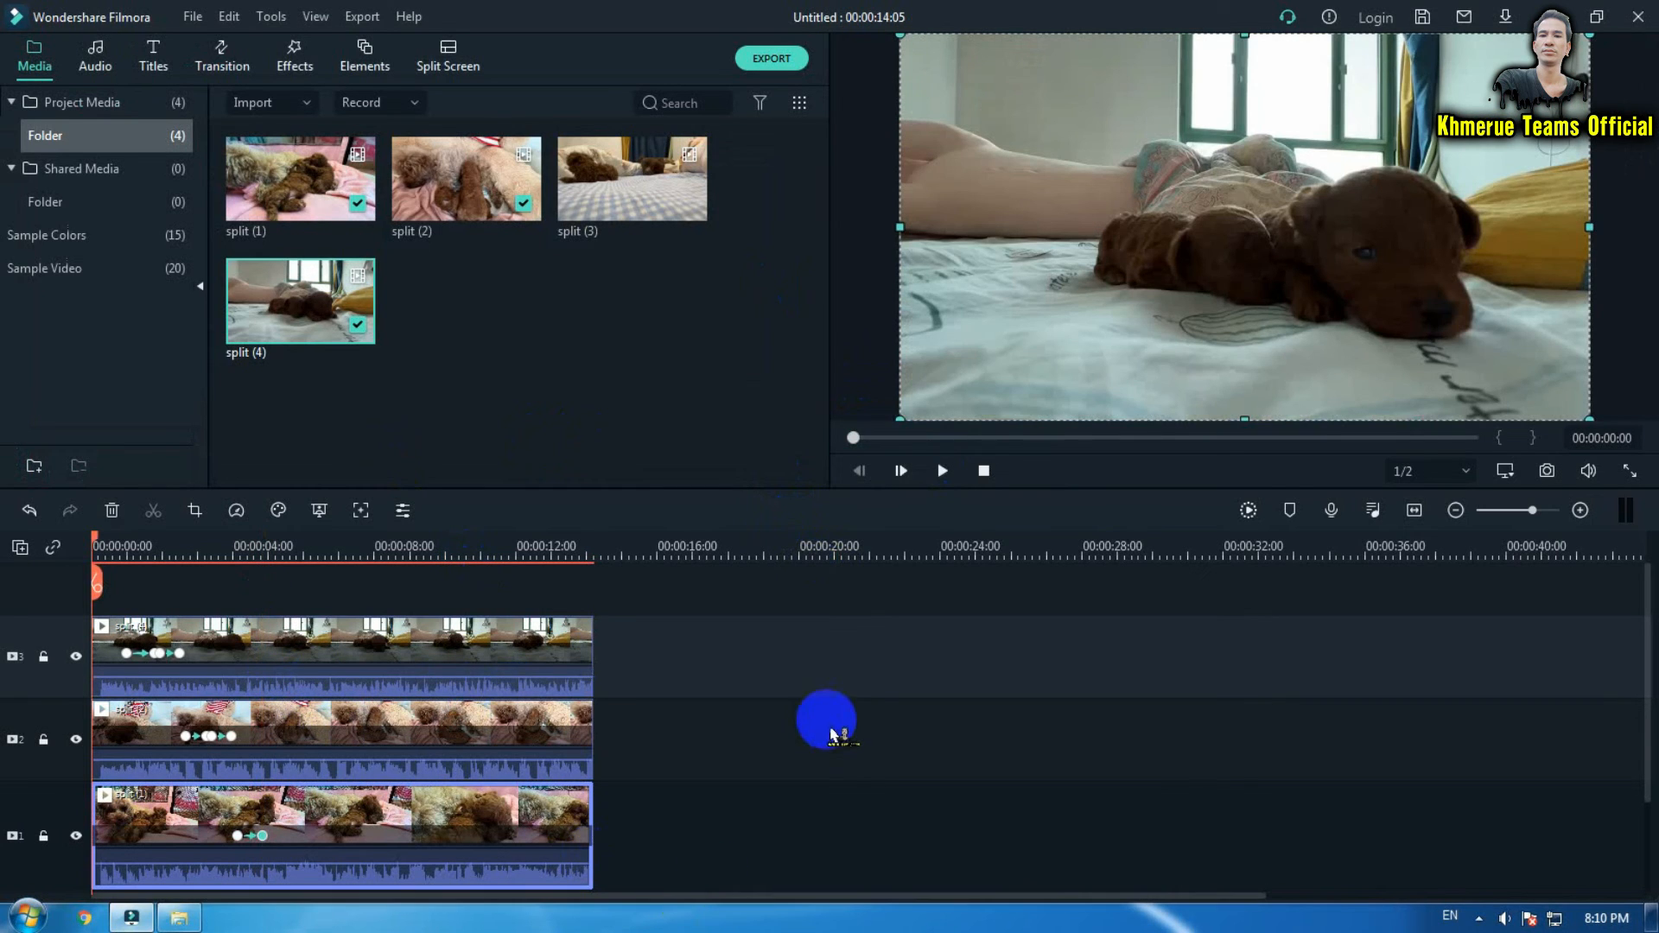
key("space")
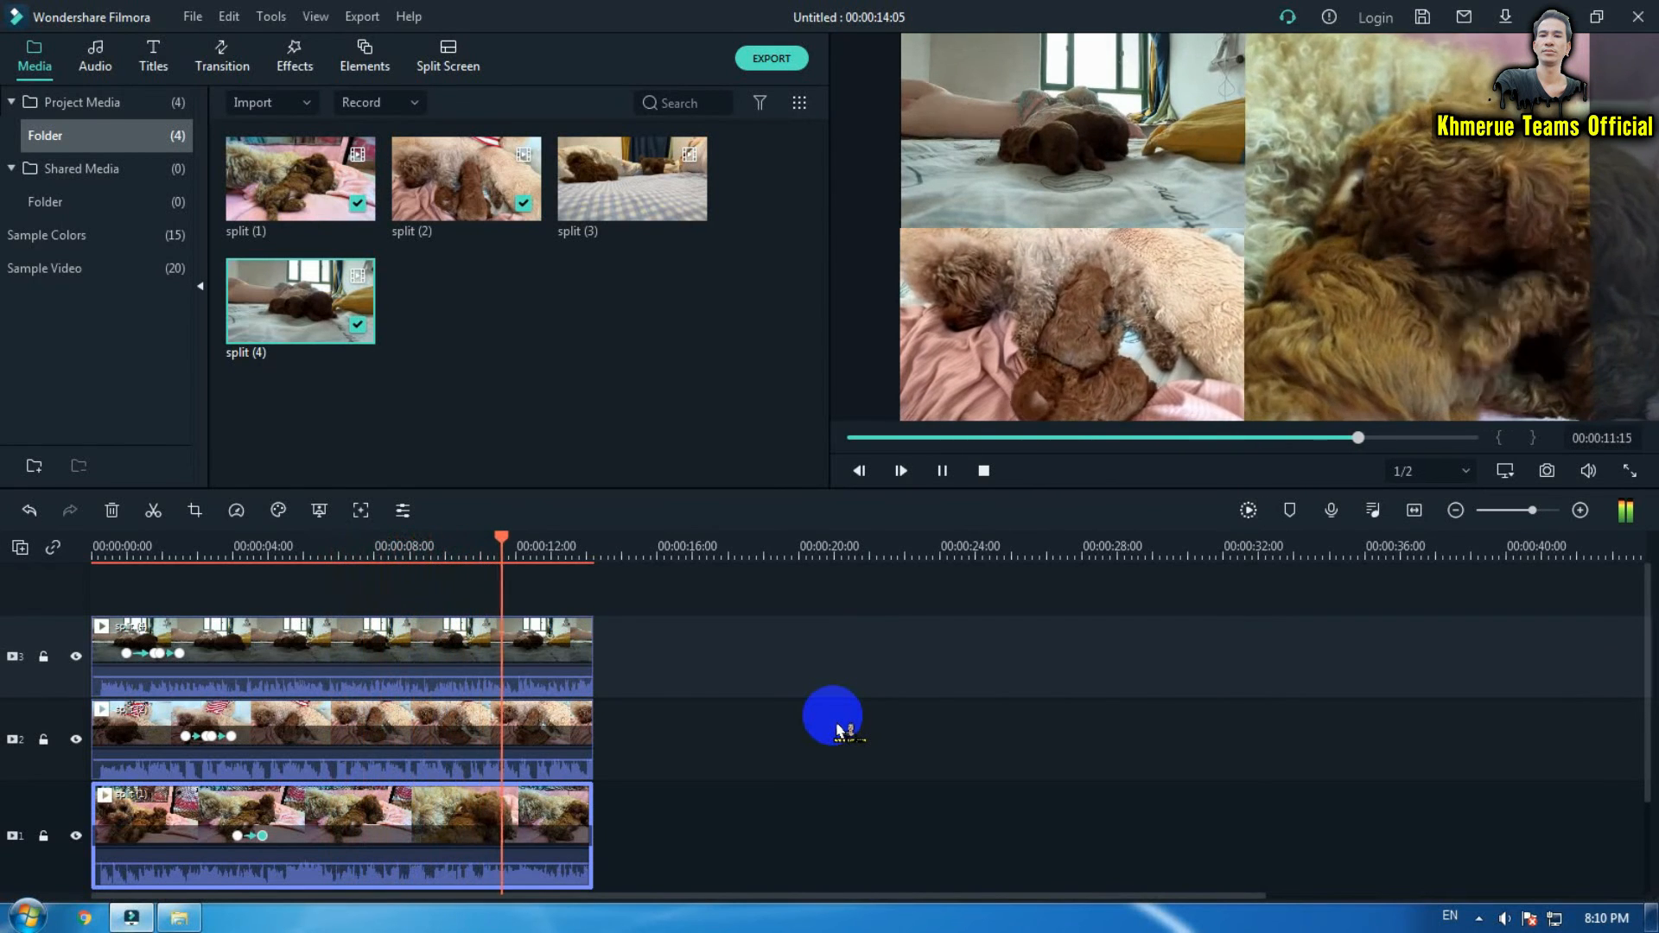
key("space")
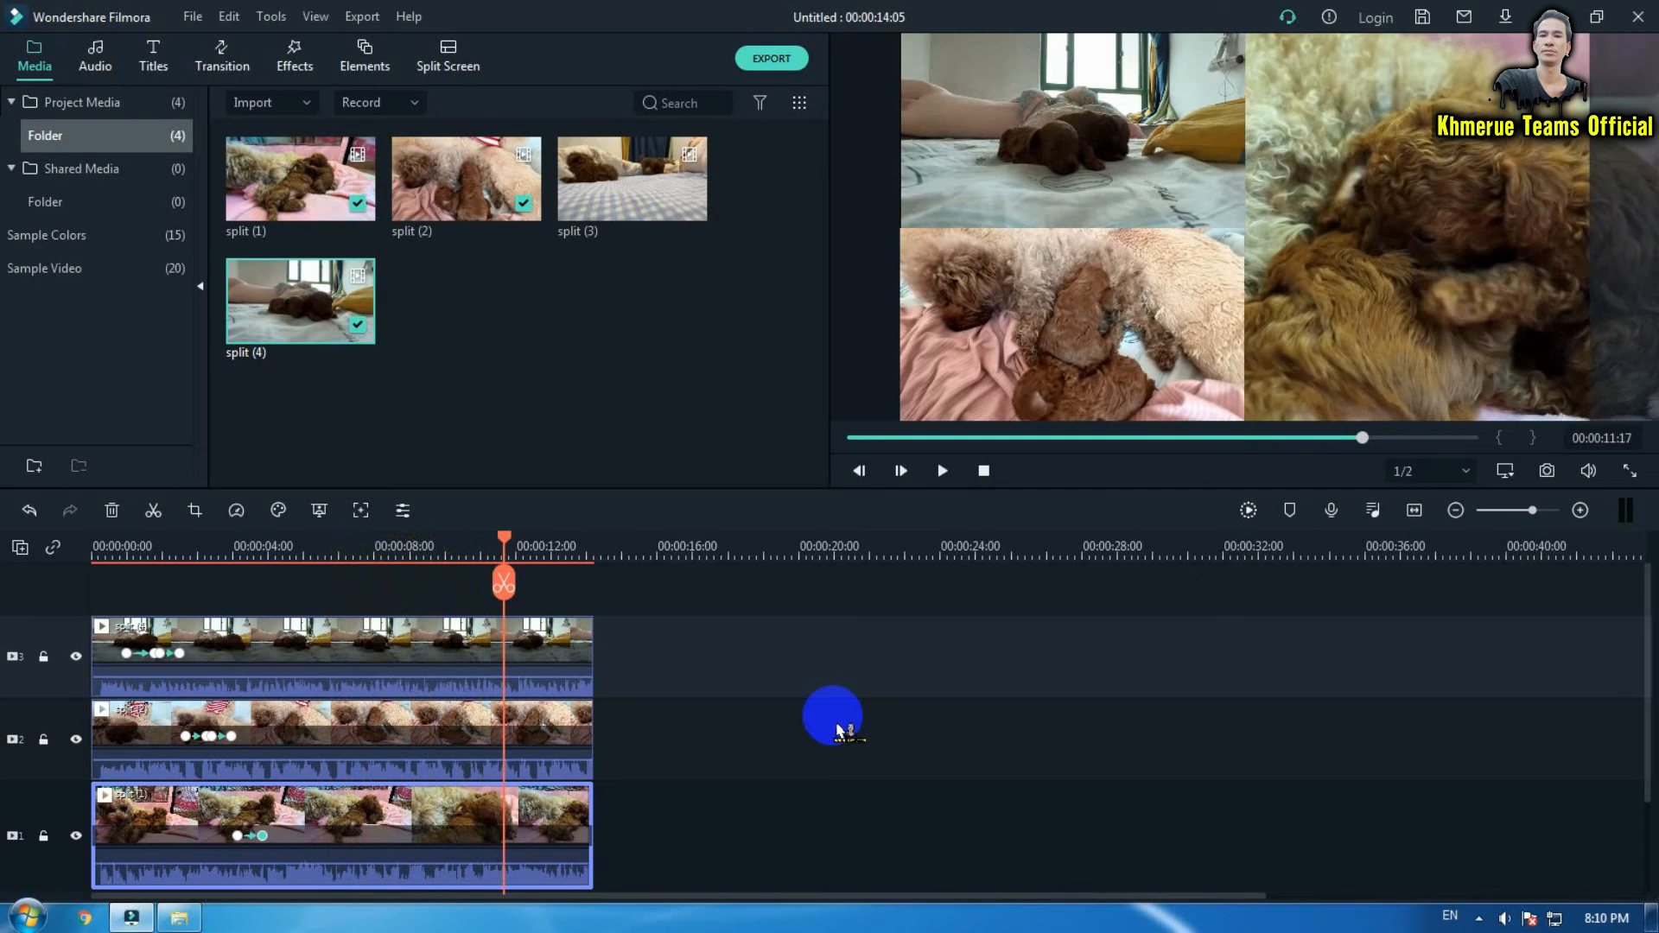